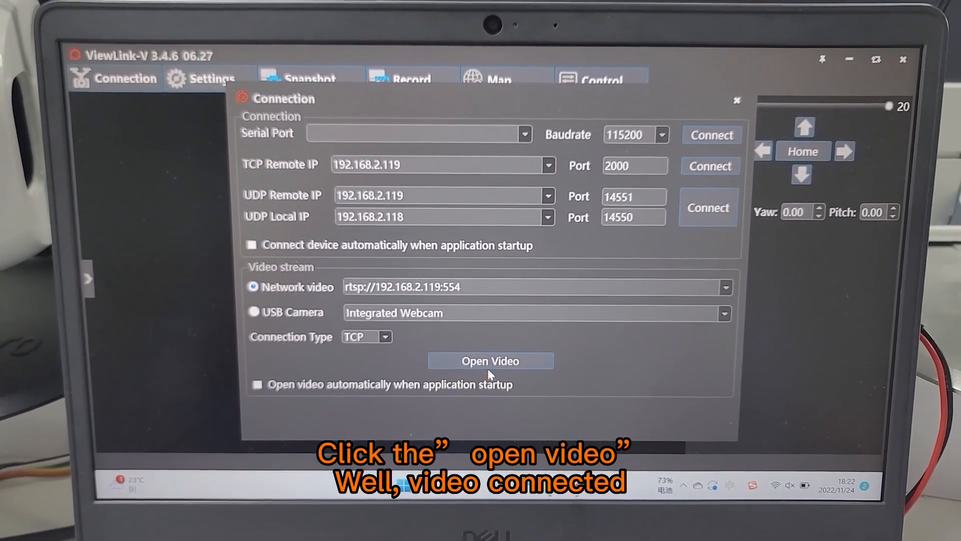
Open the network video stream rtsp://192.168.2.119:554 and move the Connection dialog out of the way briefly to check the live picture
click(484, 367)
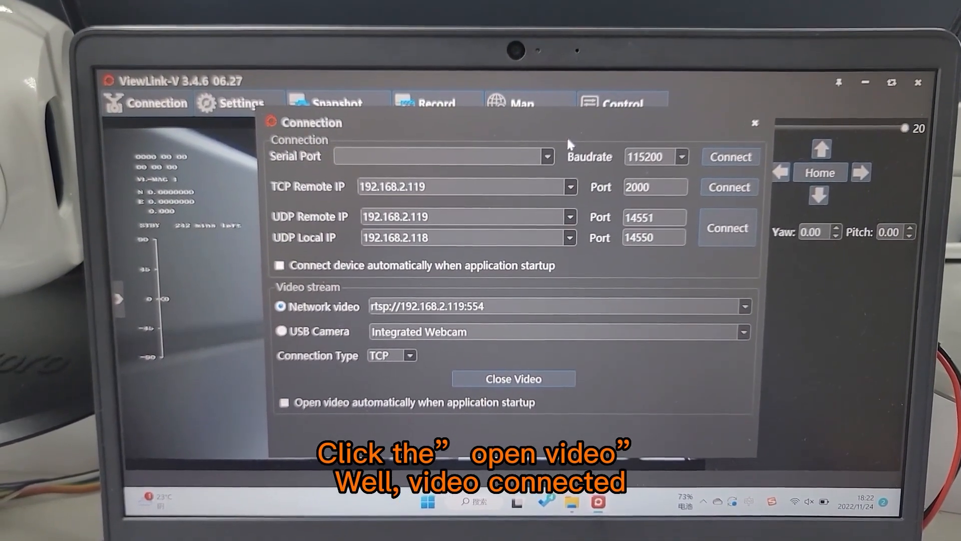
drag(569, 123, 587, 503)
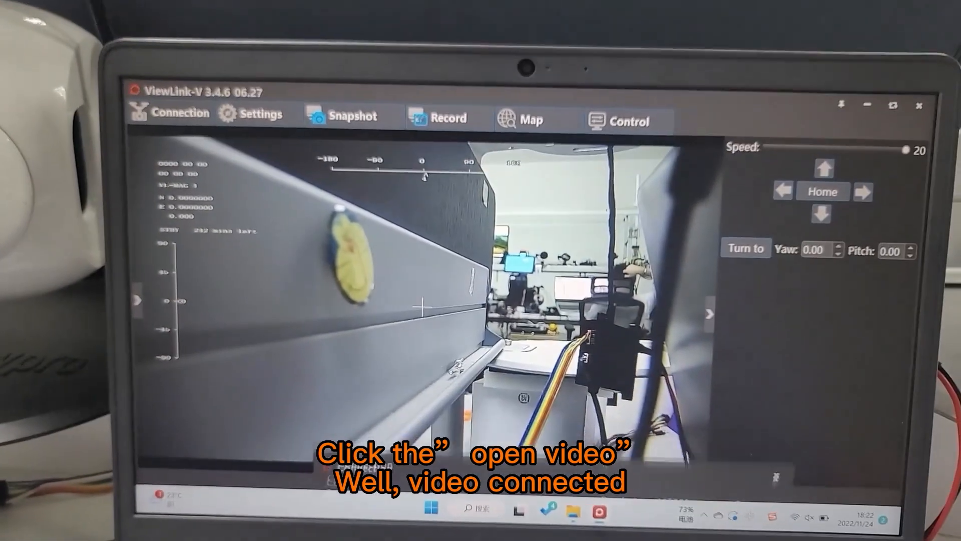
drag(597, 463, 583, 146)
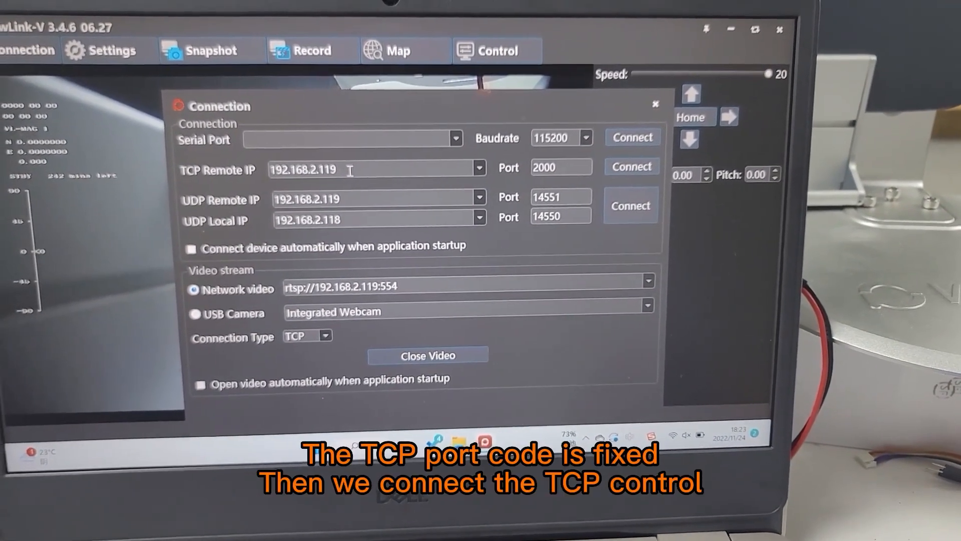
Connect to the gimbal camera over TCP at remote IP 192.168.2.119, port 2000, and close the Connection dialog
double_click(360, 173)
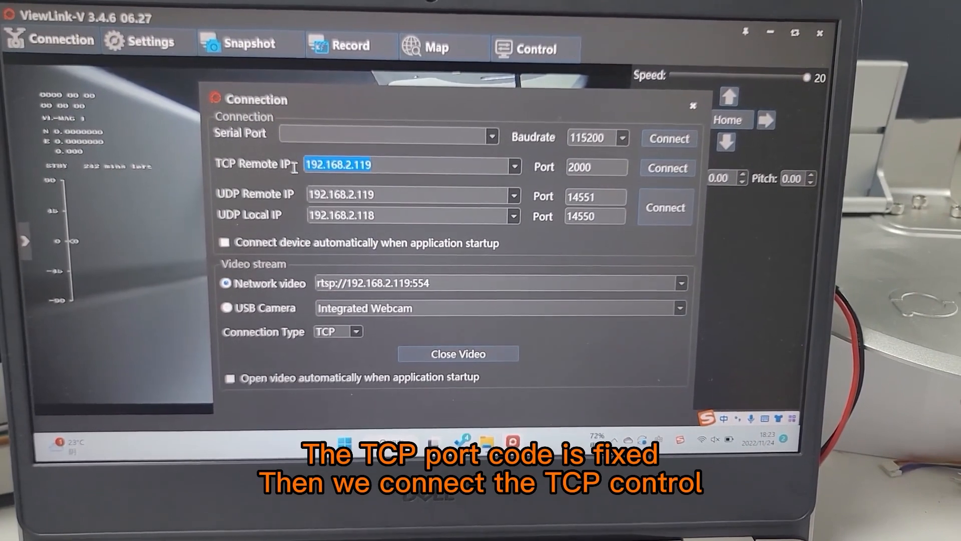
drag(622, 166, 570, 167)
click(623, 167)
click(691, 154)
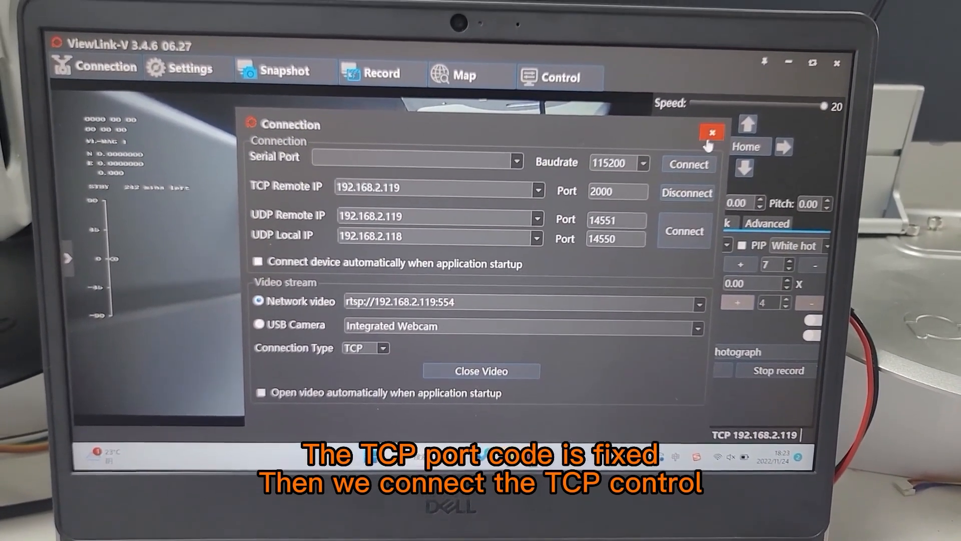
click(707, 141)
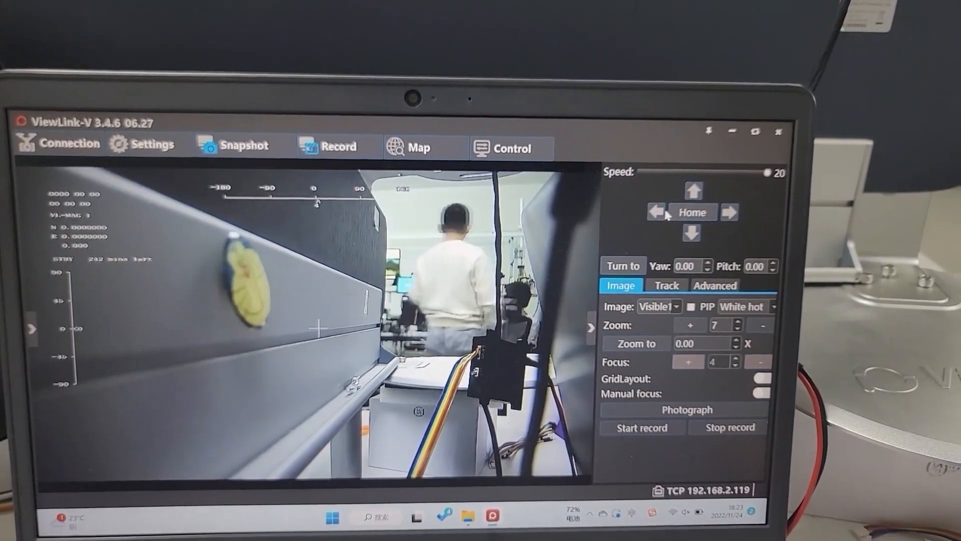
Test gimbal control over TCP by steering the camera left, right and up, and return it to the home position
click(659, 214)
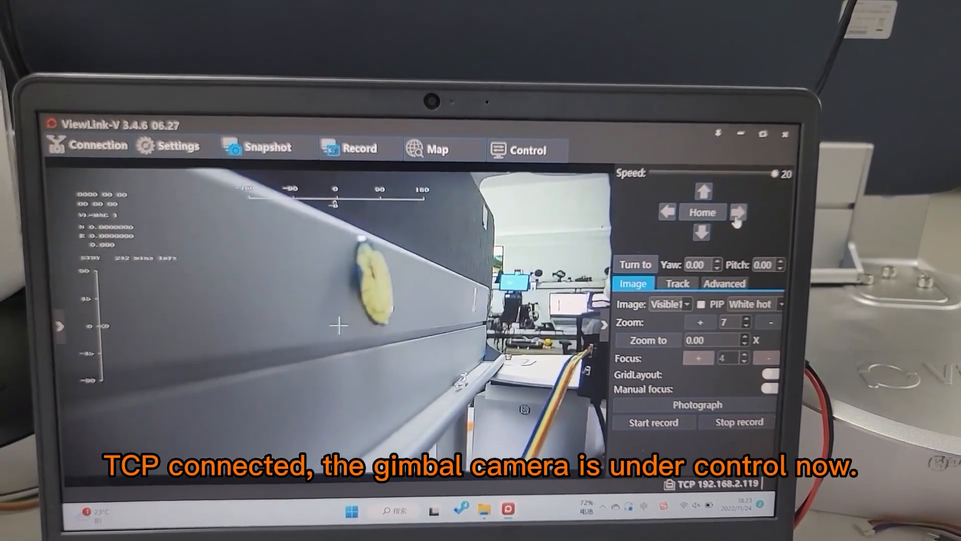
click(735, 214)
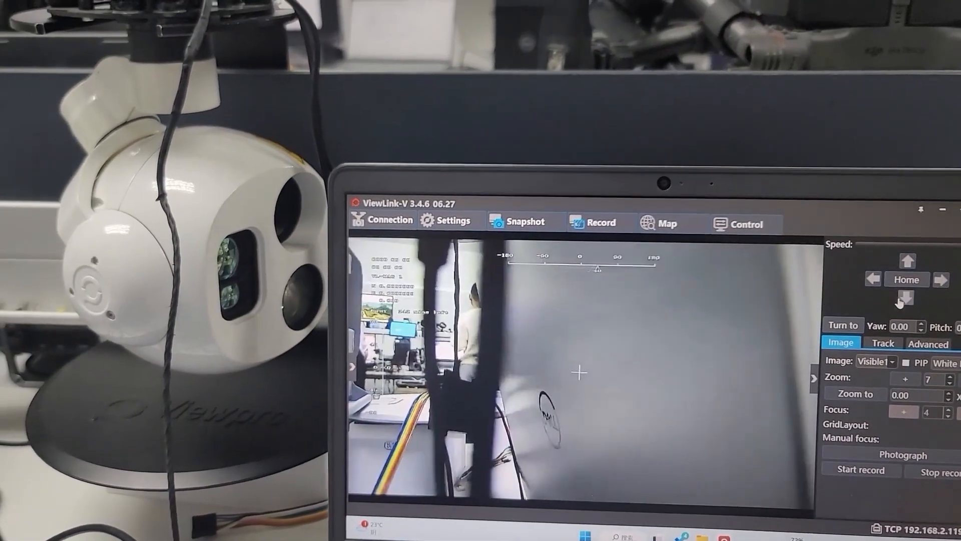
click(912, 264)
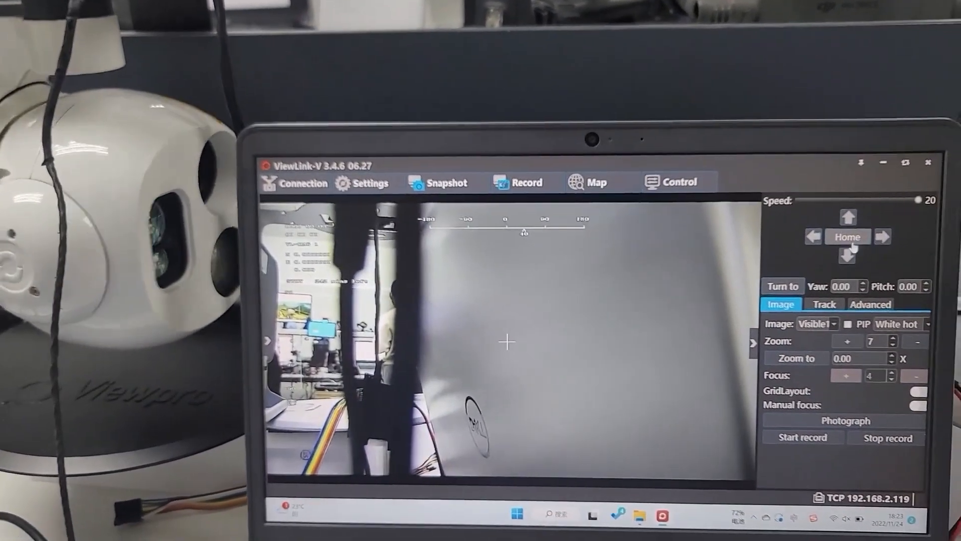
click(882, 273)
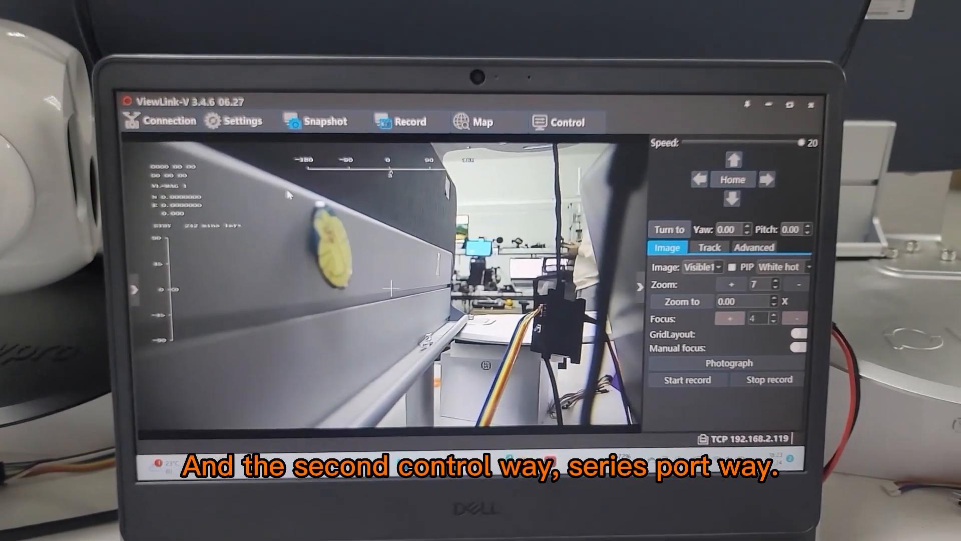
Disconnect the TCP link and connect the gimbal over serial port COM4 at 115200 baud, closing the Connection dialog
click(151, 125)
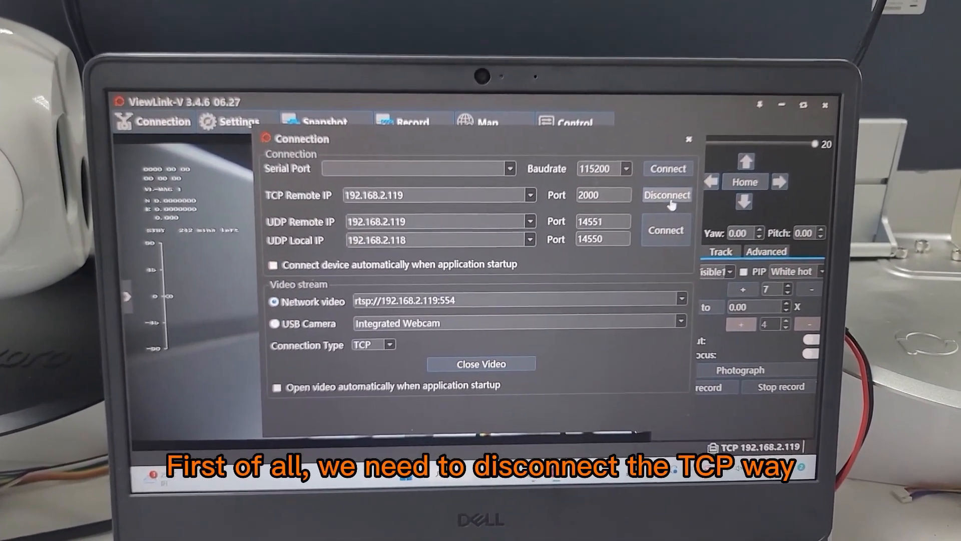
click(670, 199)
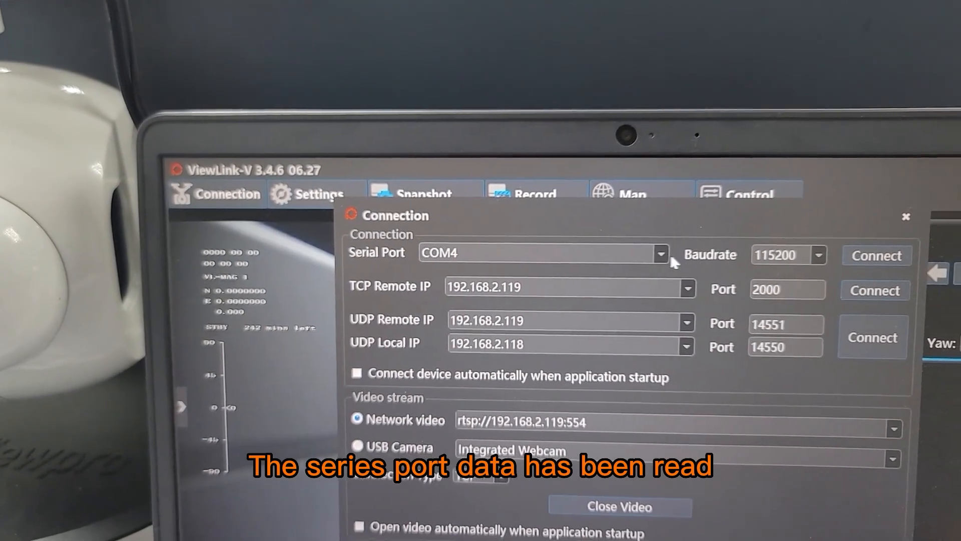
click(666, 255)
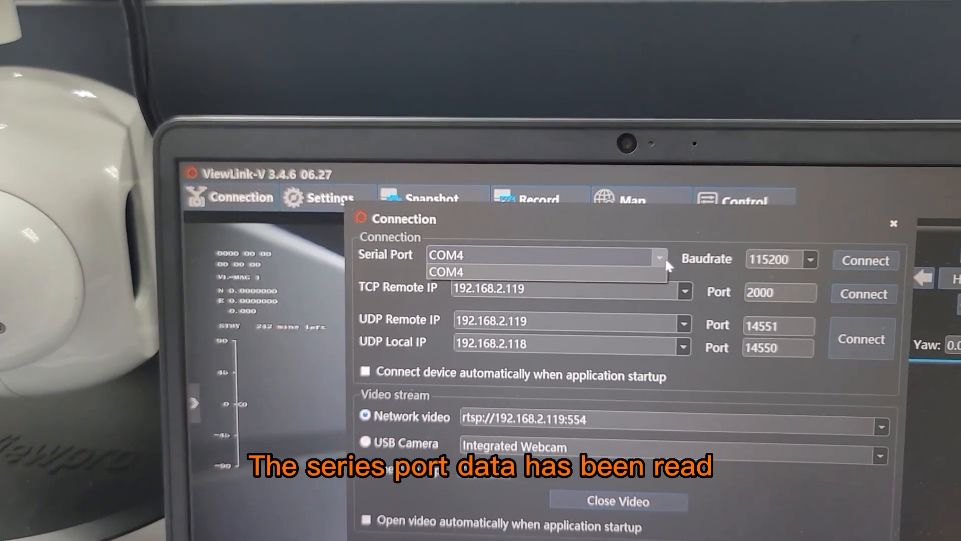
click(664, 256)
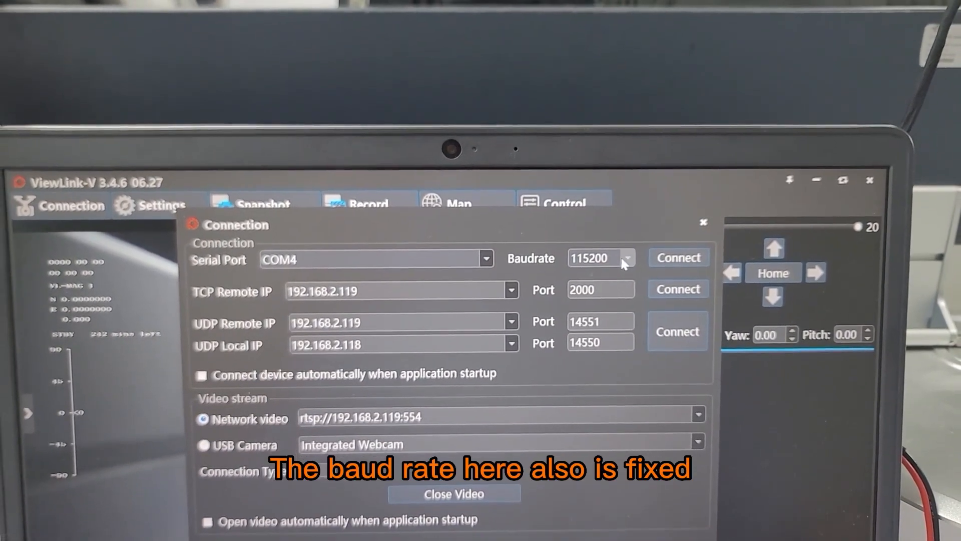
click(609, 258)
click(601, 262)
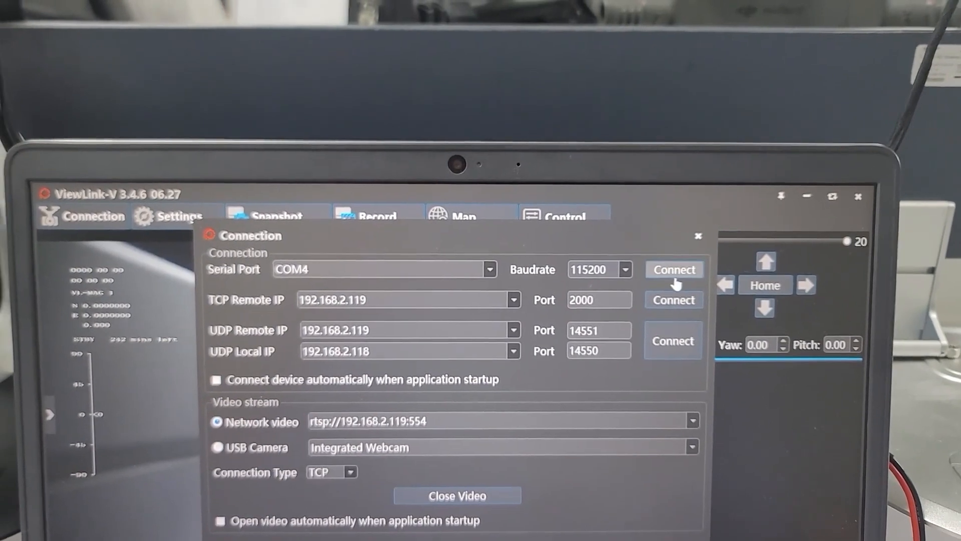
click(672, 266)
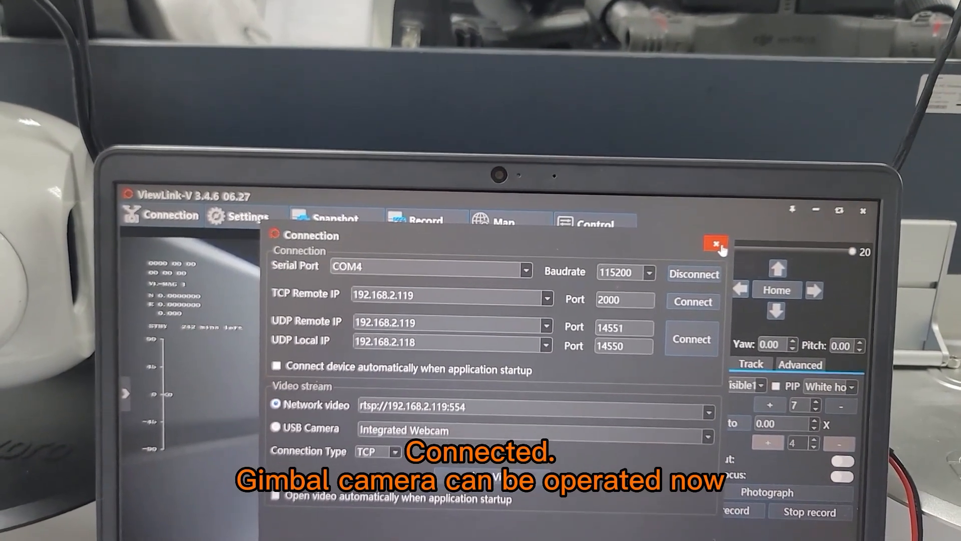
click(713, 257)
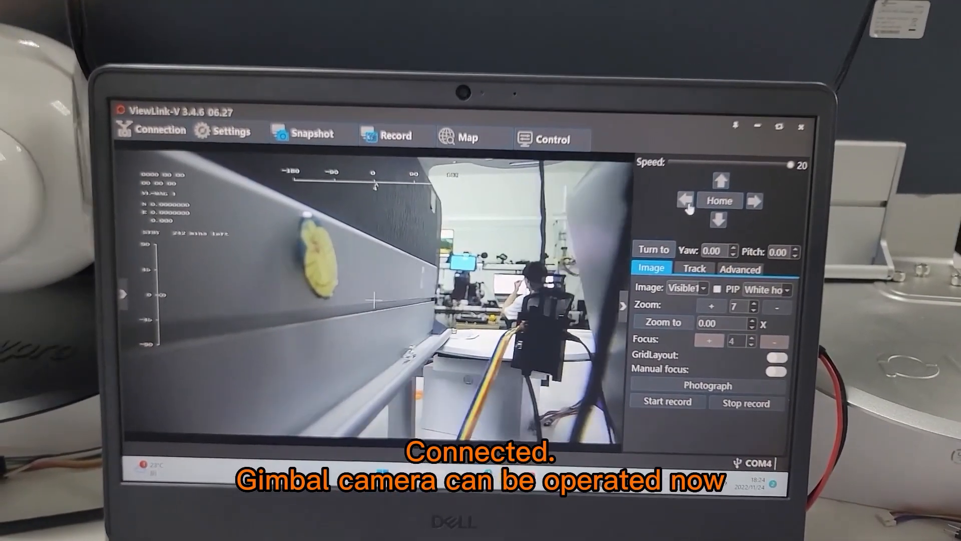
Test gimbal control over the serial link by steering the camera left, up and down, and return it home
click(687, 203)
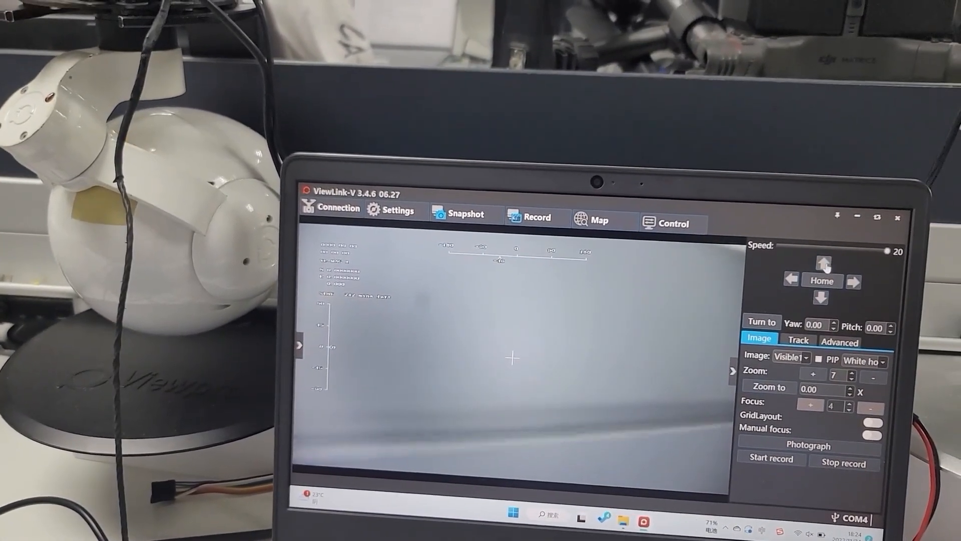
click(826, 266)
click(821, 299)
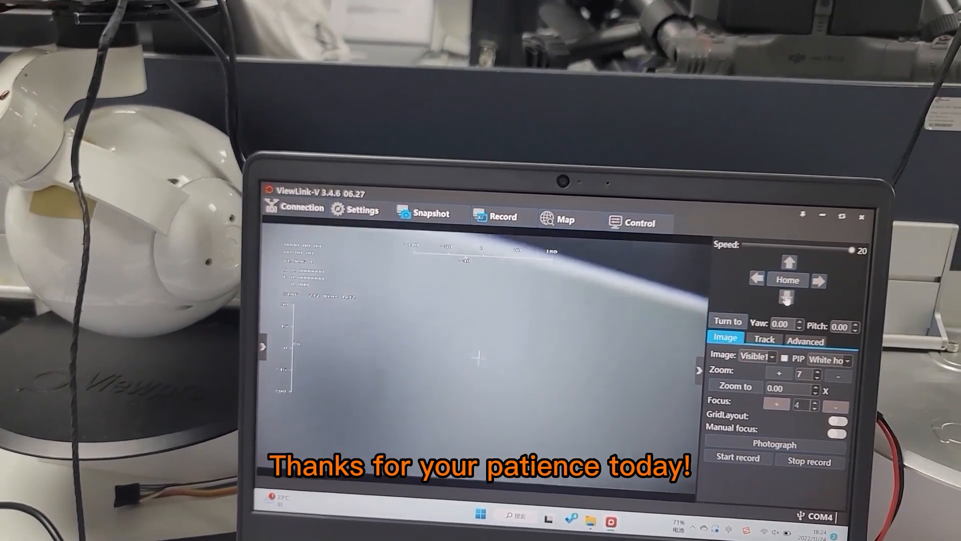
click(790, 284)
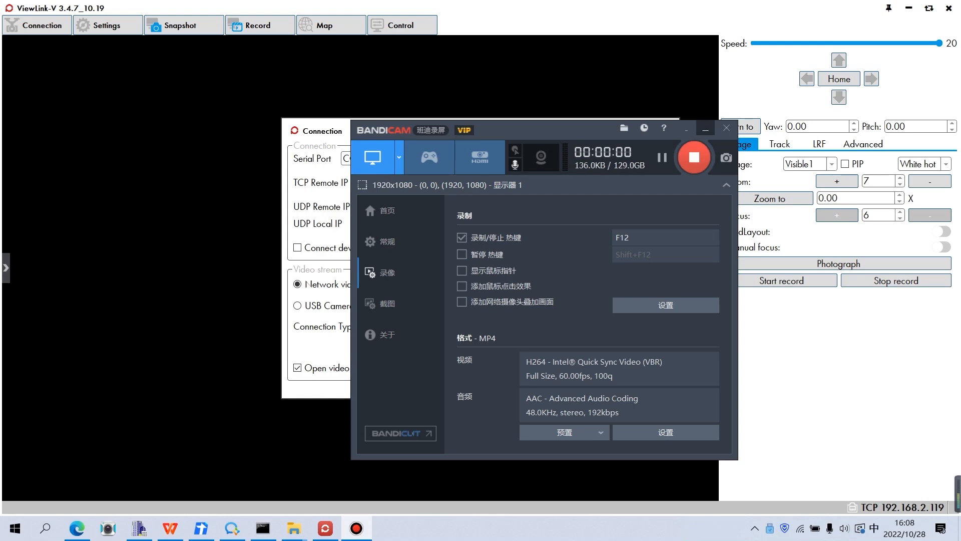
Reposition the Connection dialog over the video view and check the selectable USB camera sources
click(706, 129)
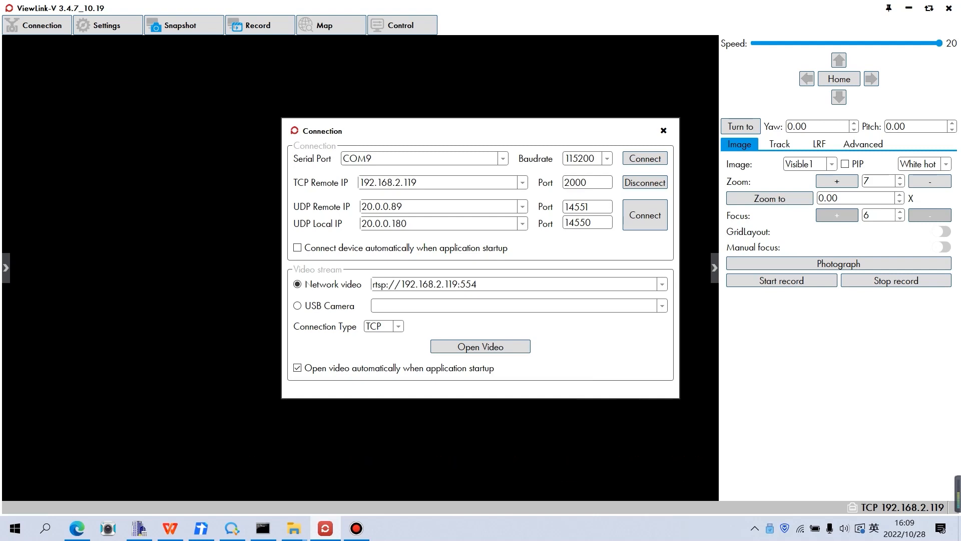
drag(451, 131, 398, 132)
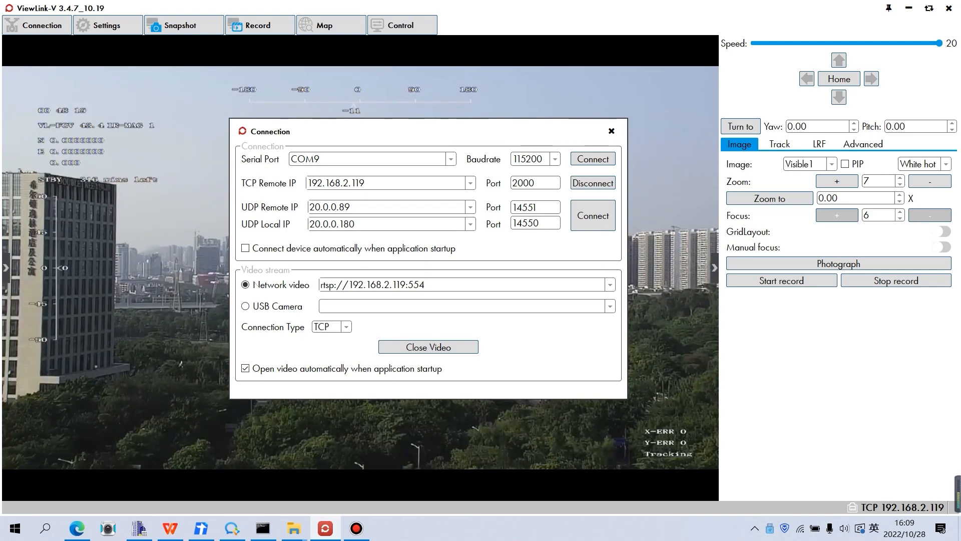
drag(466, 131, 630, 161)
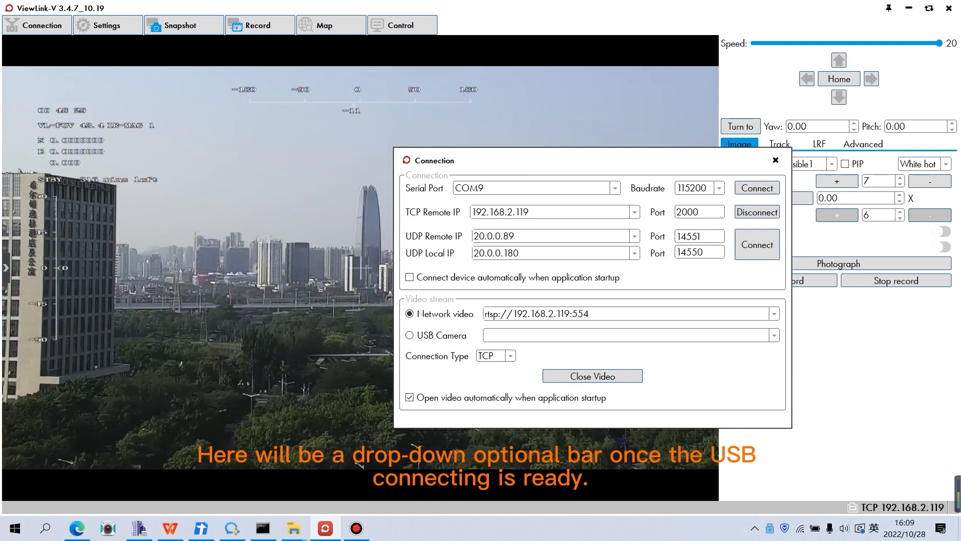
click(775, 335)
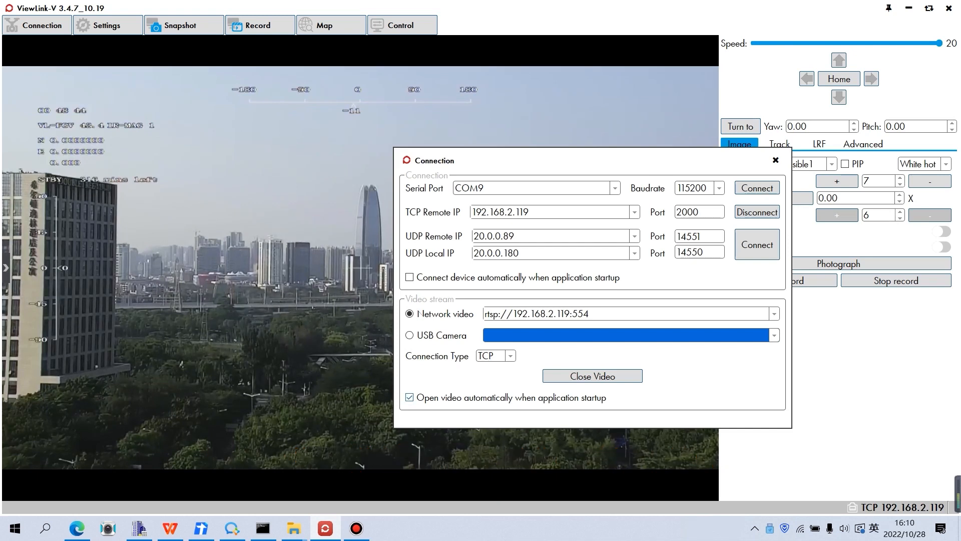
drag(593, 160, 524, 159)
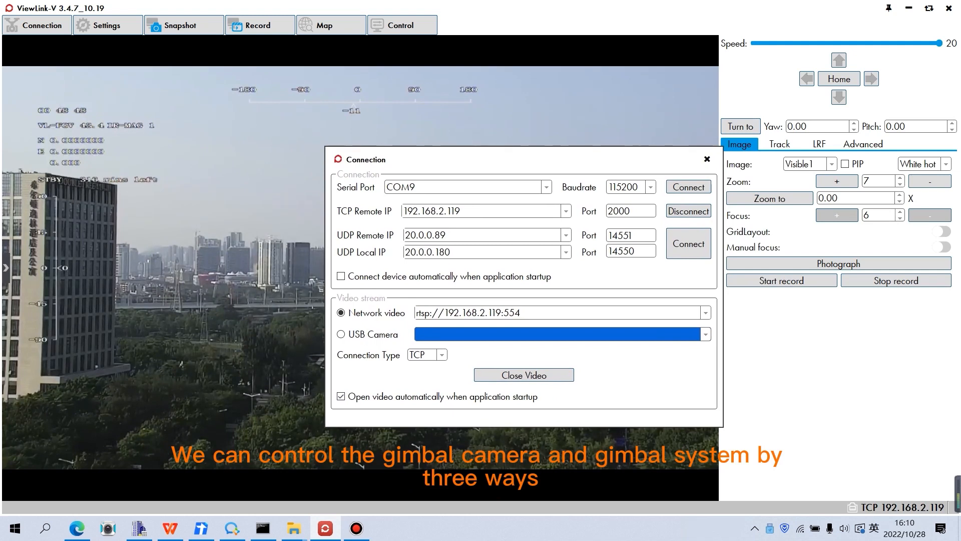
drag(524, 159, 482, 157)
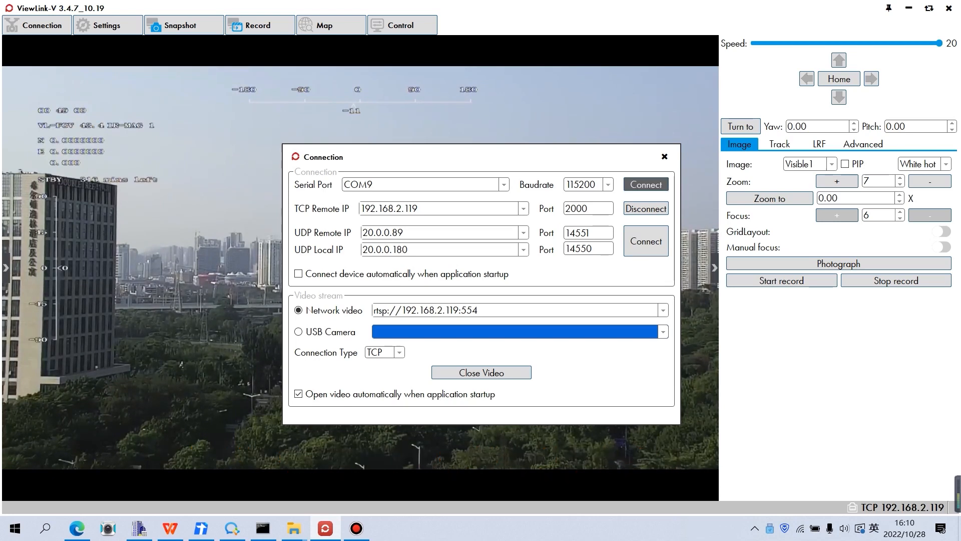
Connect the gimbal over serial port COM9 at 115200 baud, and disconnect it again
click(646, 184)
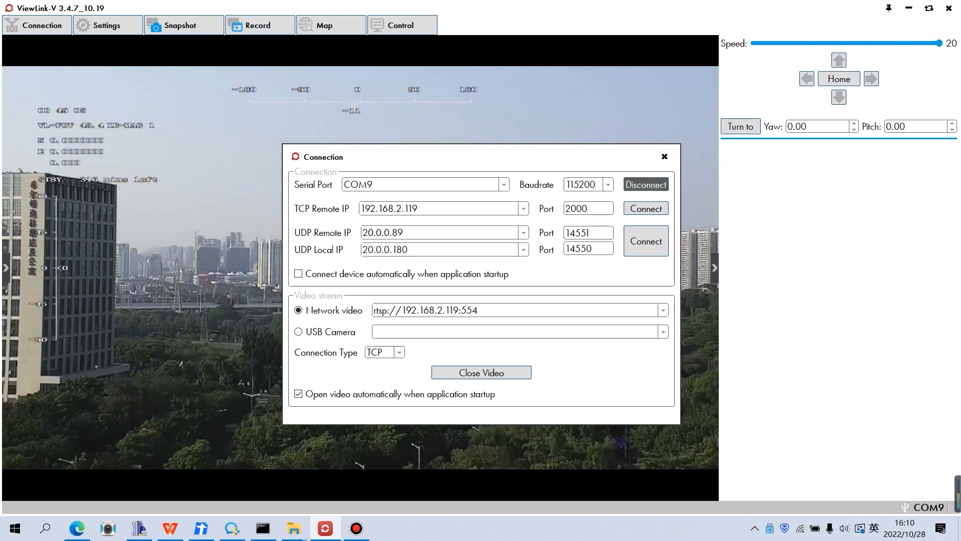
click(646, 184)
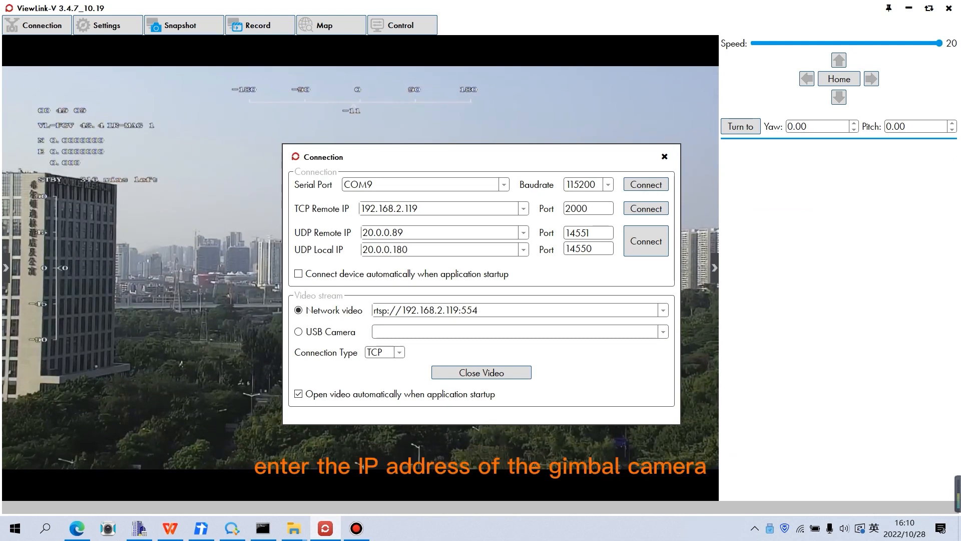
Try the TCP connection with remote IP 192.168.2.119 and port 2000, and disconnect it again
drag(420, 209, 360, 208)
click(430, 209)
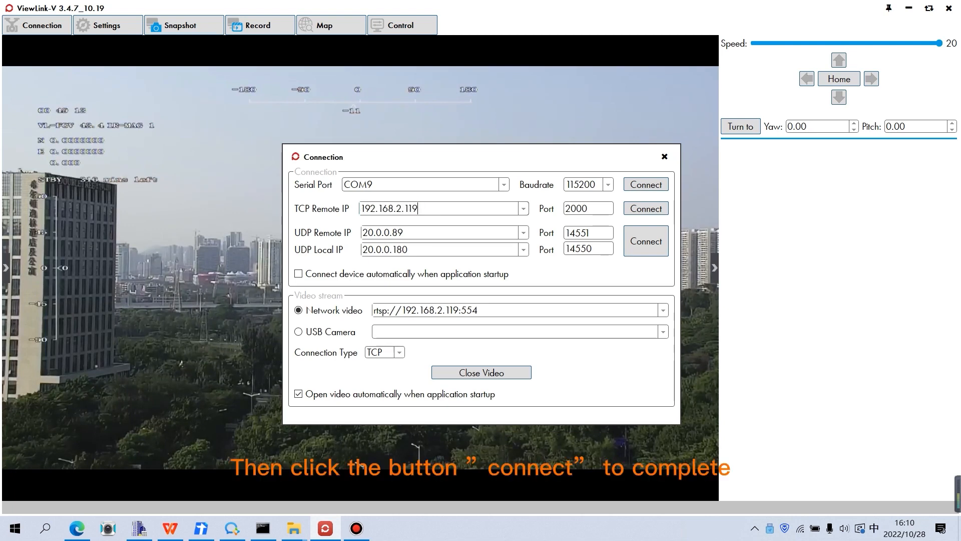
click(646, 209)
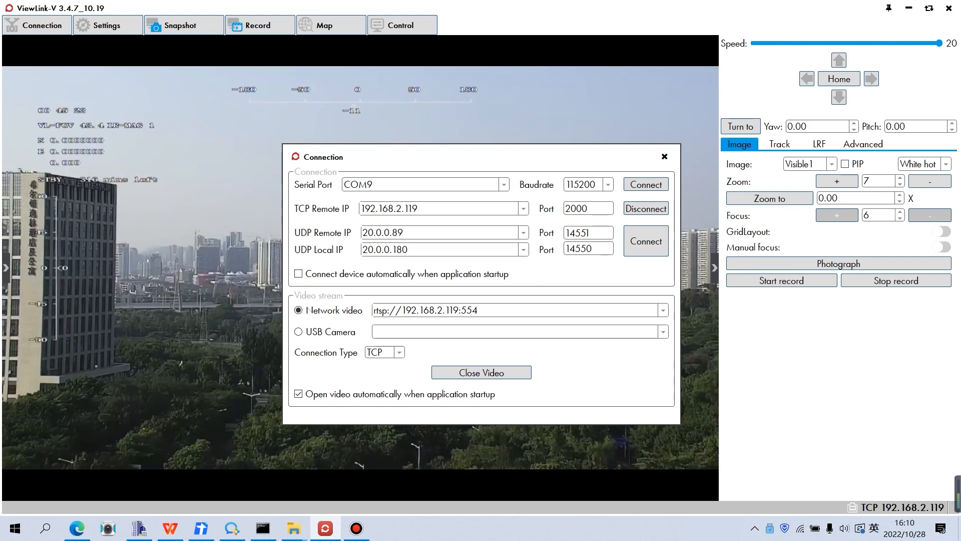
click(646, 209)
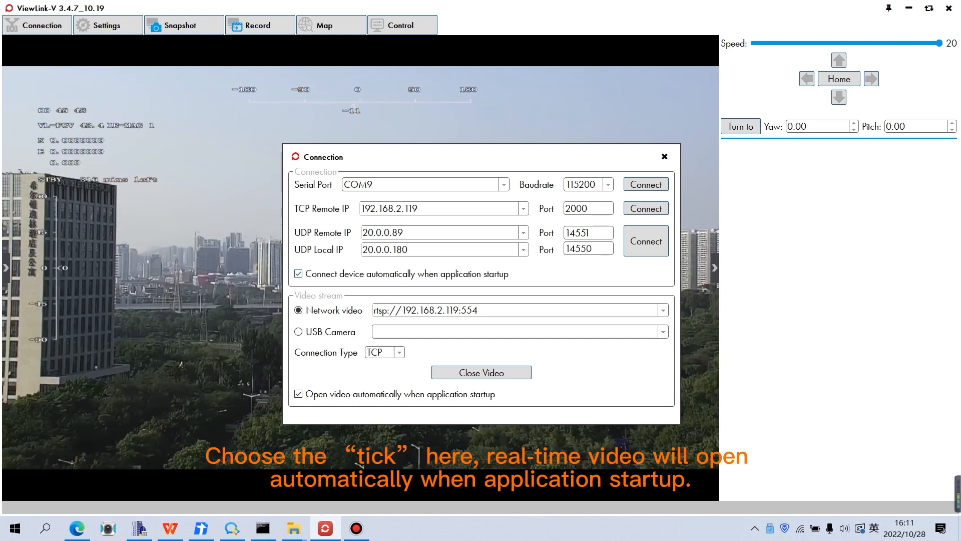
Establish the TCP connection to 192.168.2.119 on port 2000 and close the Connection dialog to reveal the full video view
drag(450, 157, 380, 153)
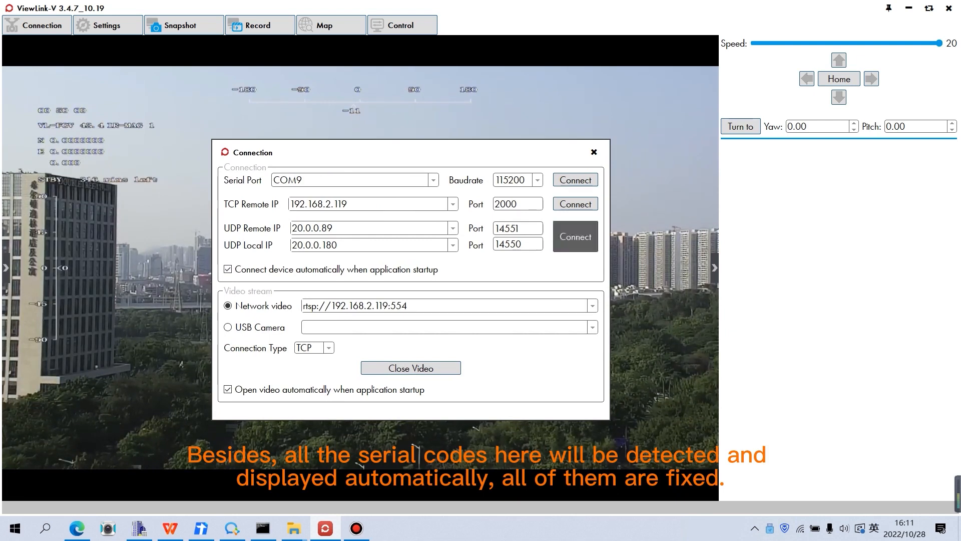
click(576, 203)
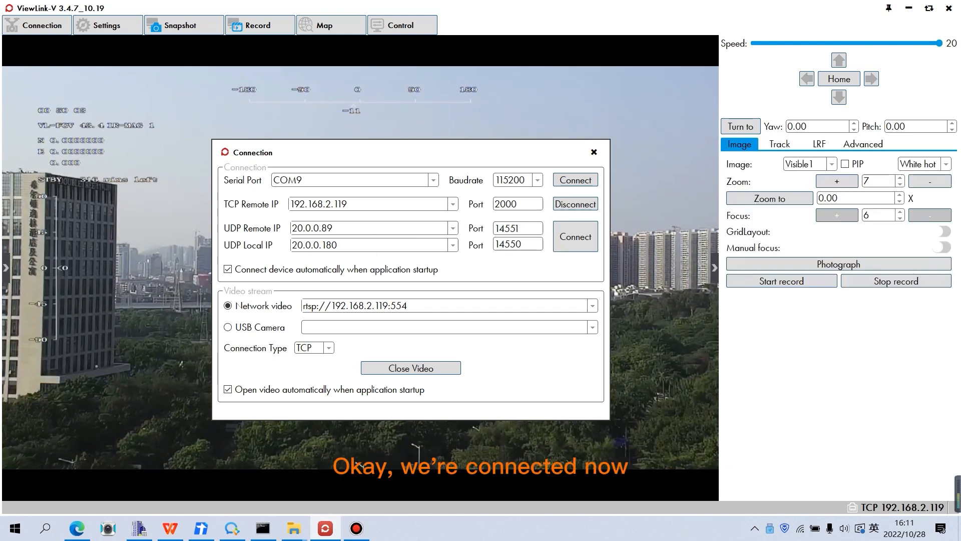
click(594, 152)
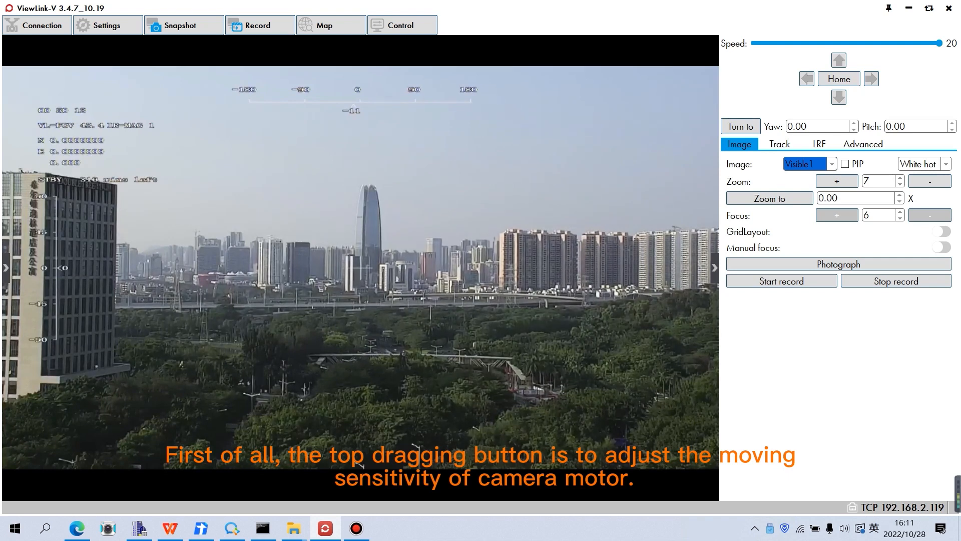
Lower the gimbal speed to 19, restore it to 20, and pan the camera left and right
click(939, 44)
key(Left)
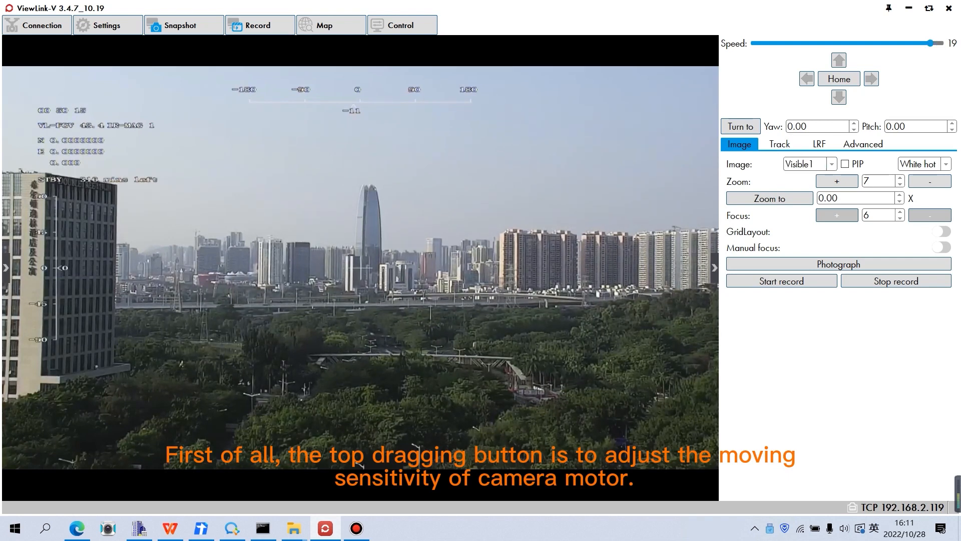
key(Right)
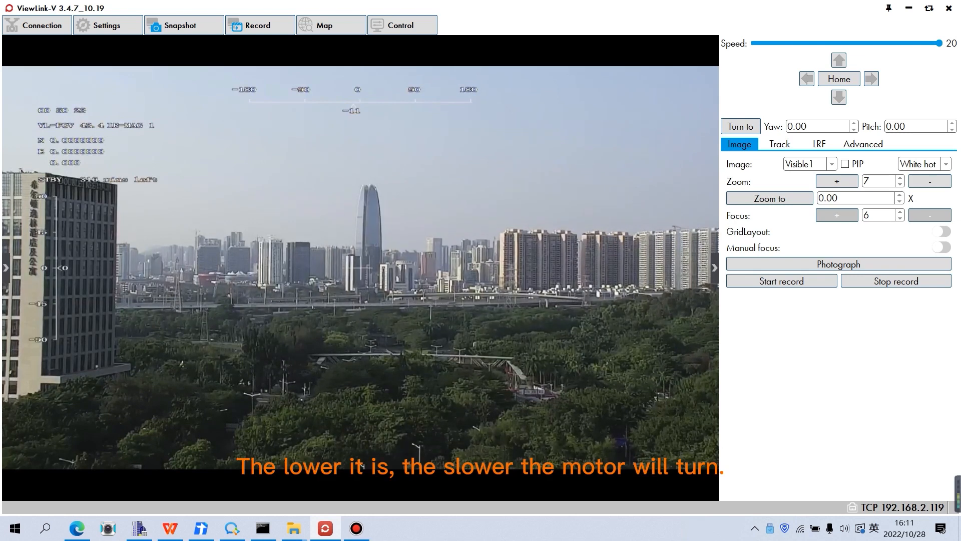
click(807, 79)
click(871, 78)
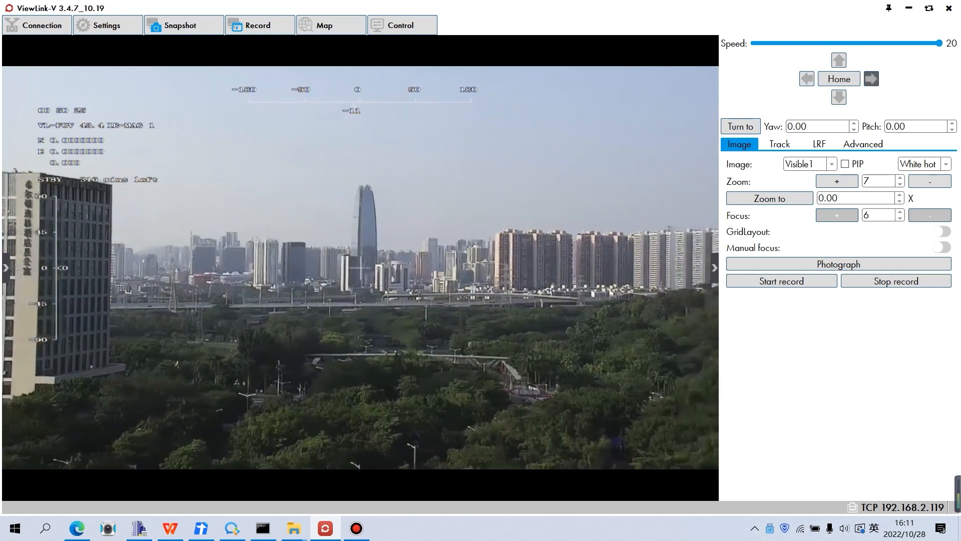
click(807, 79)
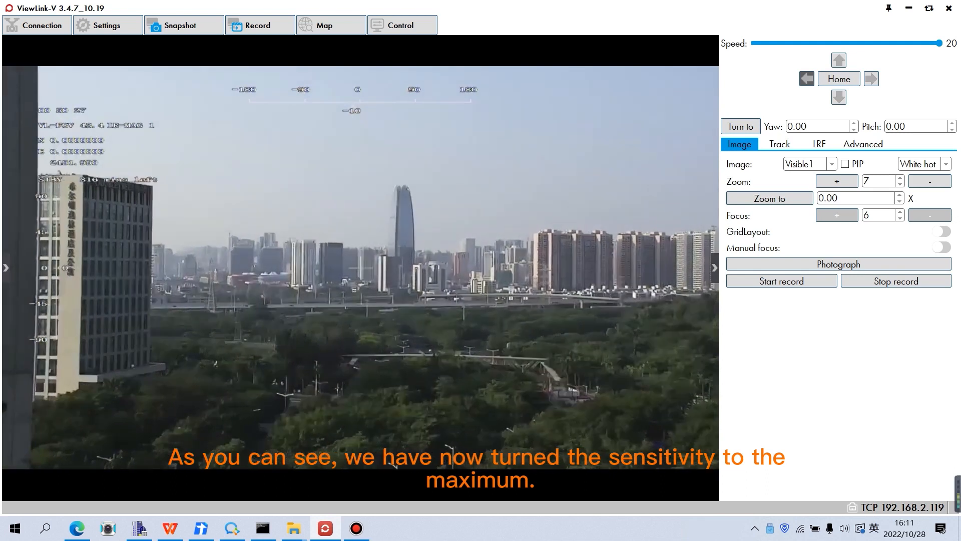
click(871, 79)
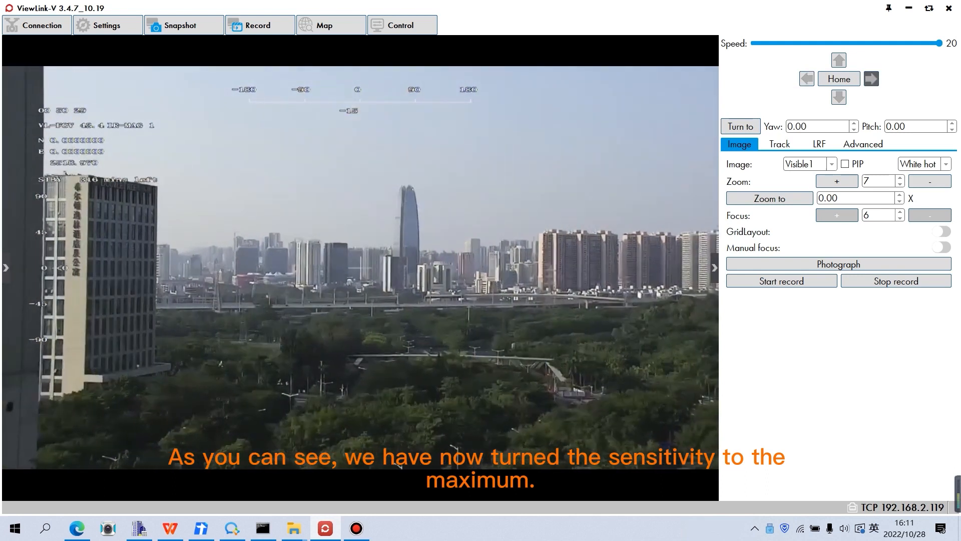
Tilt the gimbal camera up and down, with a short pan left and right in between
click(839, 60)
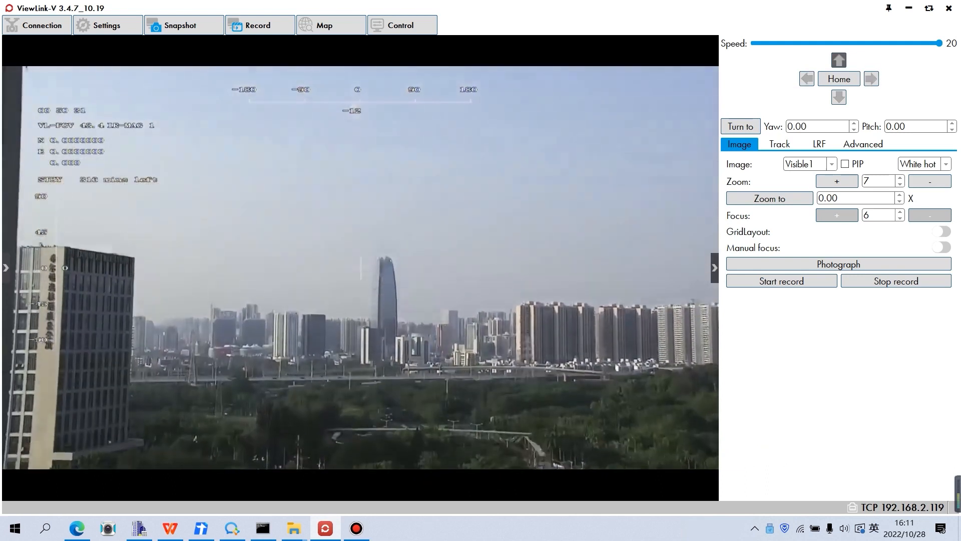
click(839, 97)
click(807, 79)
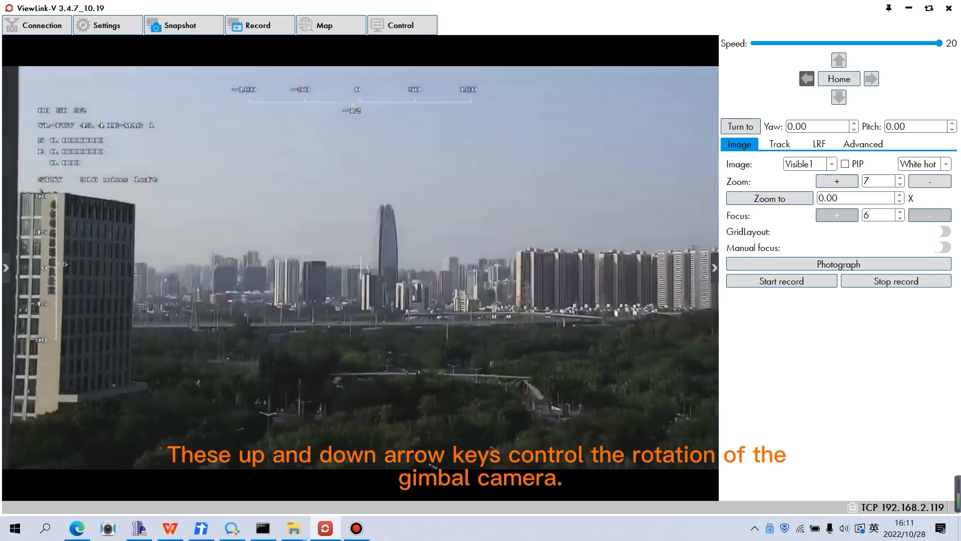
click(871, 79)
click(839, 60)
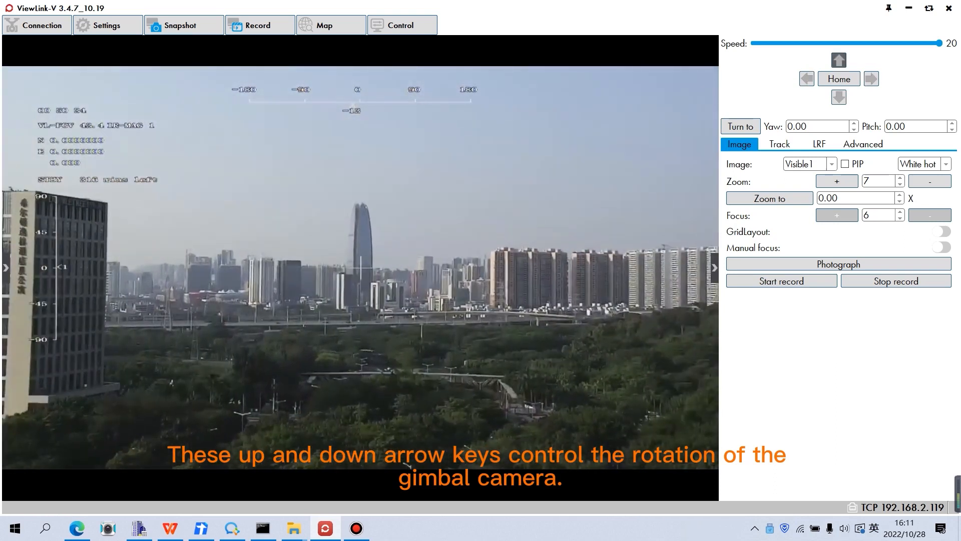
click(839, 98)
click(839, 60)
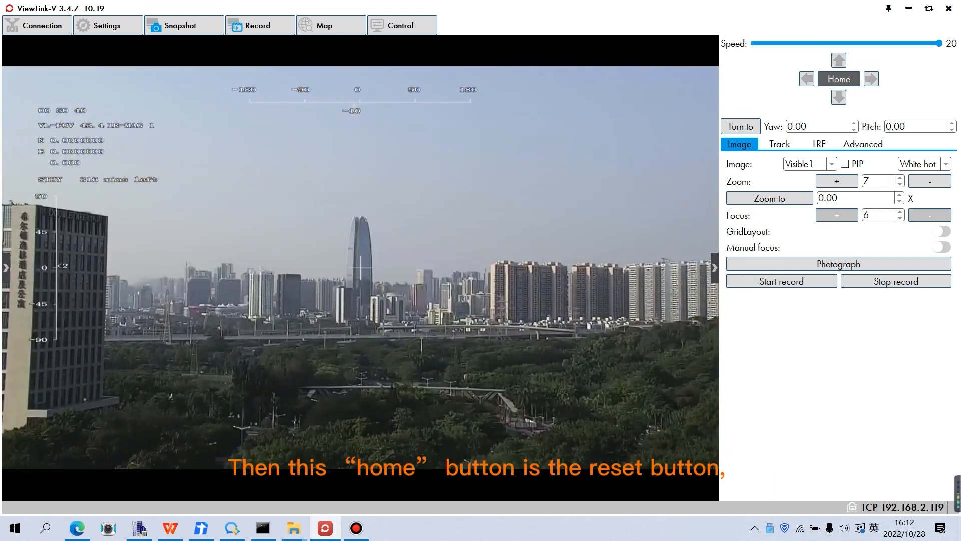
Return the gimbal to its home position, point it straight down, and bring it home again
click(839, 78)
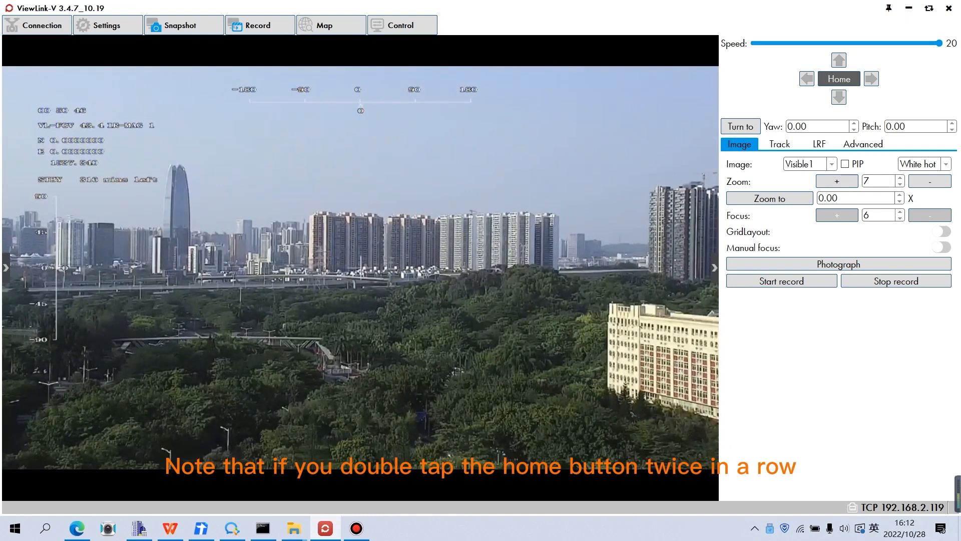
double_click(839, 79)
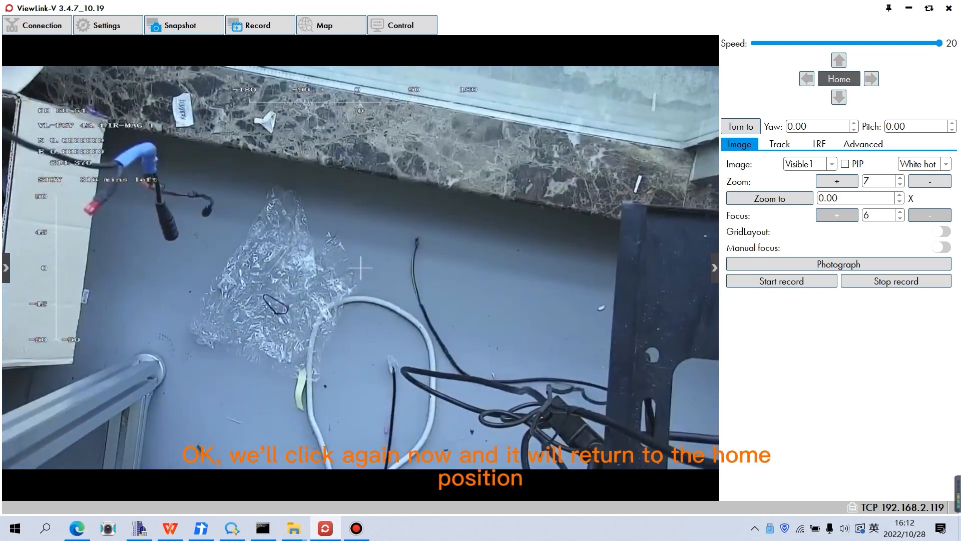
click(839, 78)
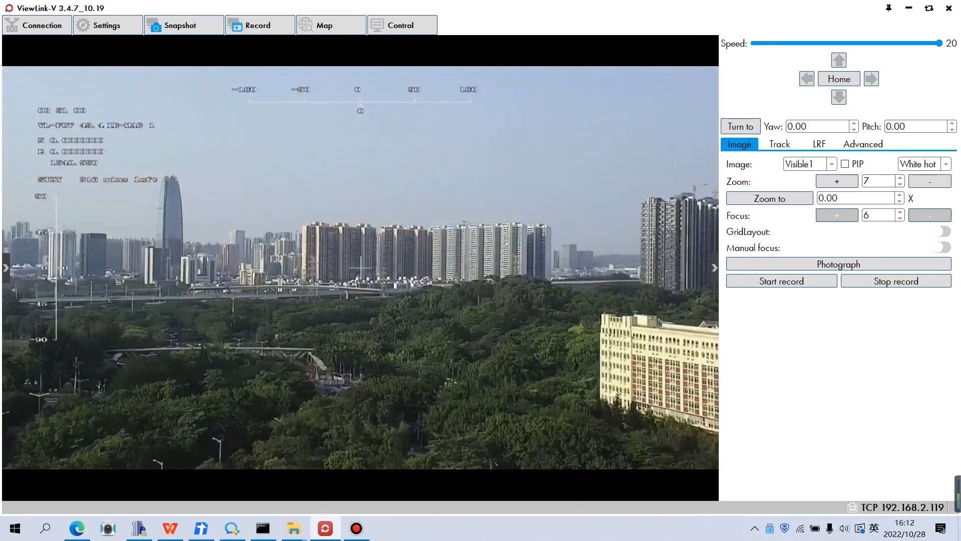
Enter a target yaw of 150 and pitch of 30 and command the gimbal to turn to that angle
click(814, 126)
drag(812, 127, 787, 127)
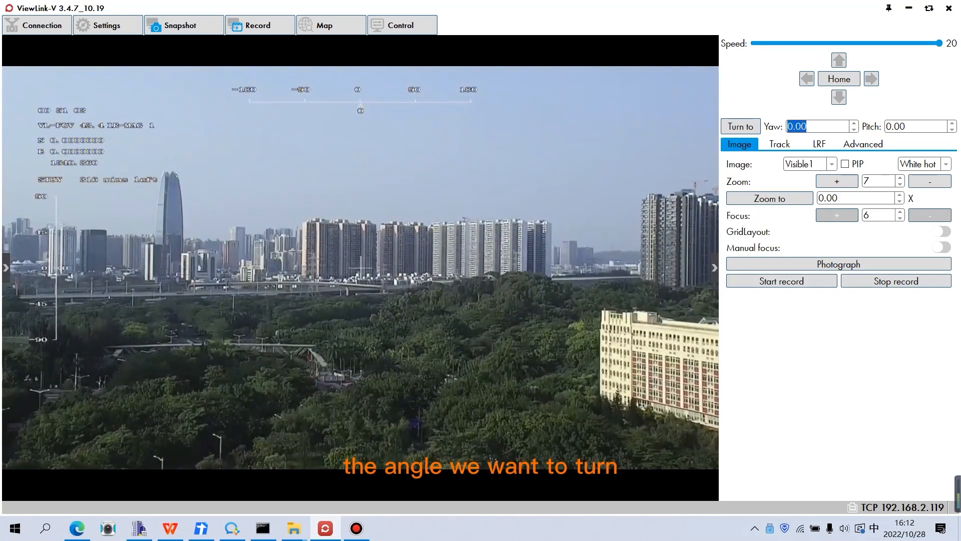
click(911, 127)
drag(811, 127, 786, 126)
click(911, 127)
drag(906, 126, 886, 127)
click(905, 126)
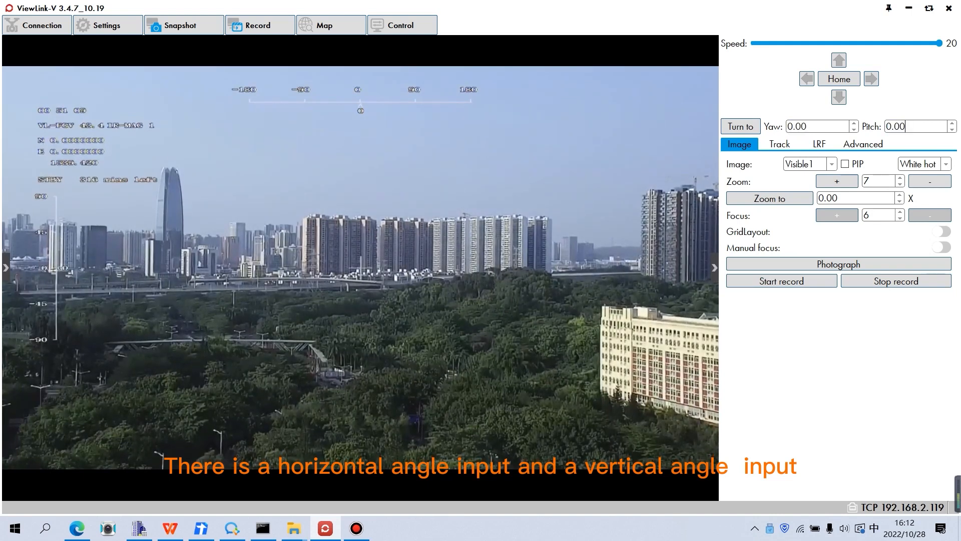
drag(807, 126, 786, 126)
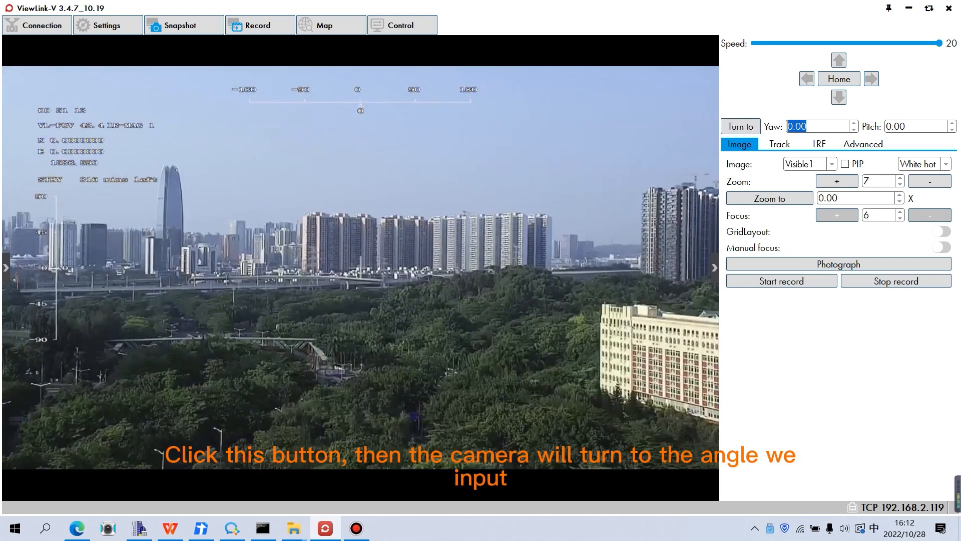
text(15)
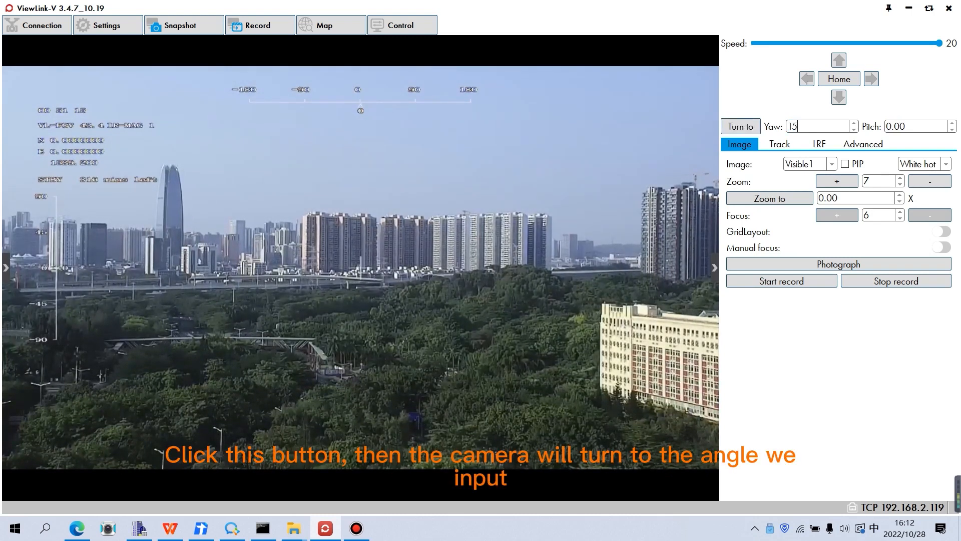
text(0)
key(Return)
key(Tab)
text(30)
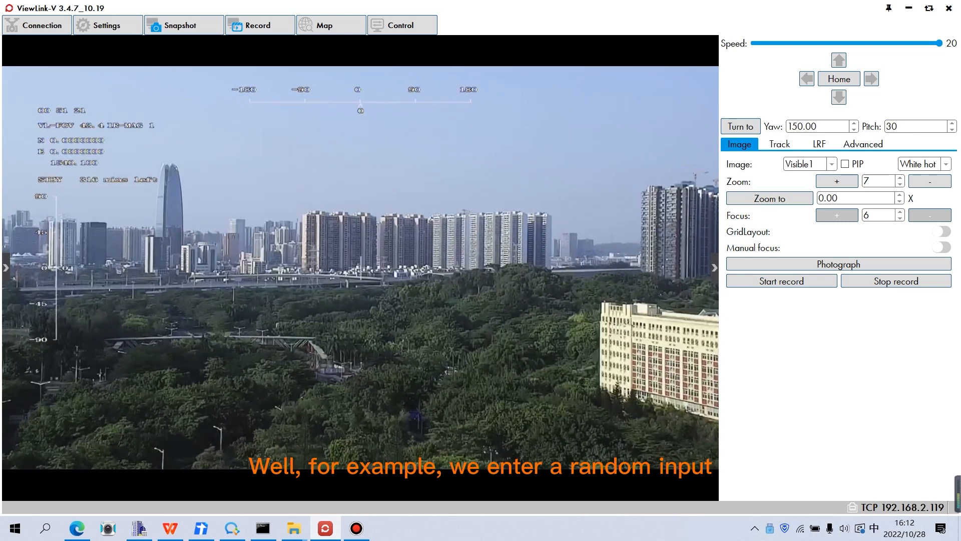
click(741, 127)
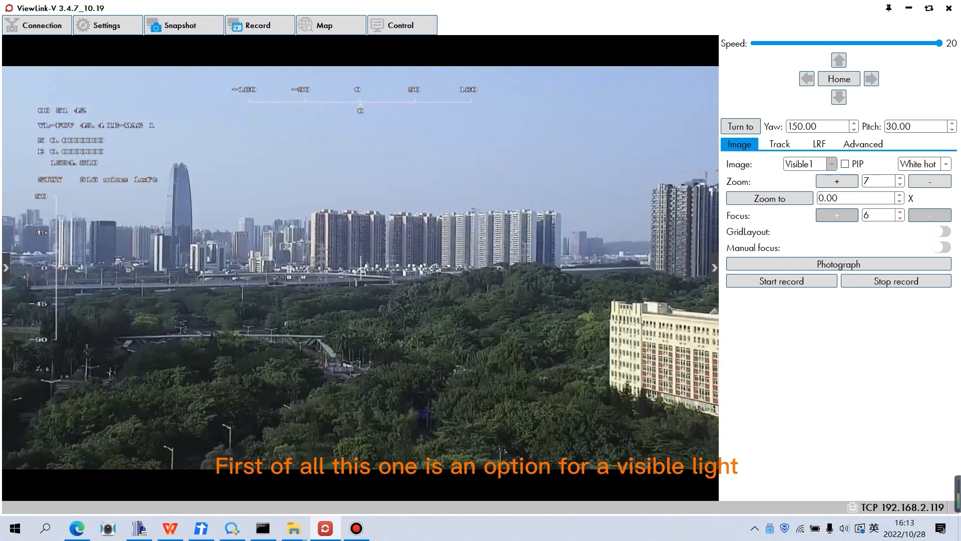
Switch the camera image to IR and enable picture-in-picture
click(831, 164)
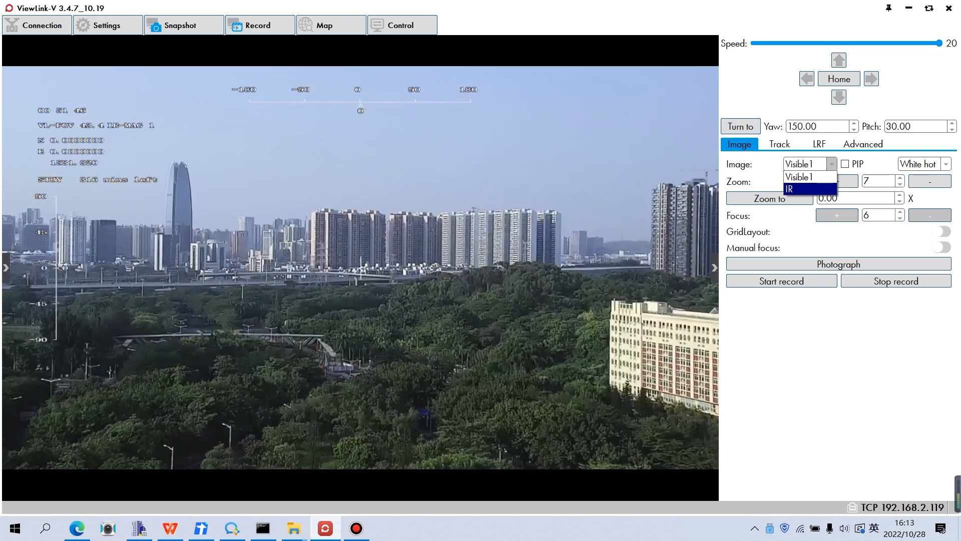
click(810, 189)
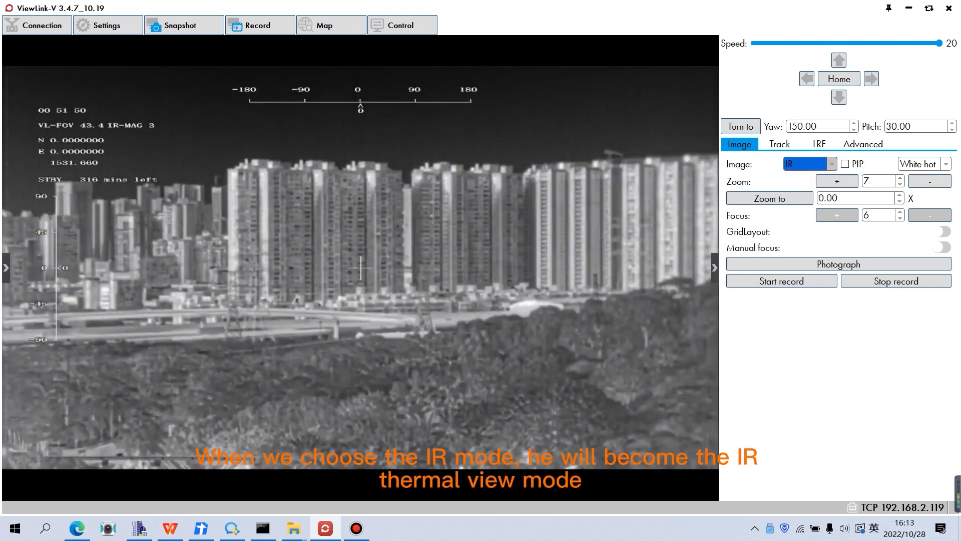
click(832, 164)
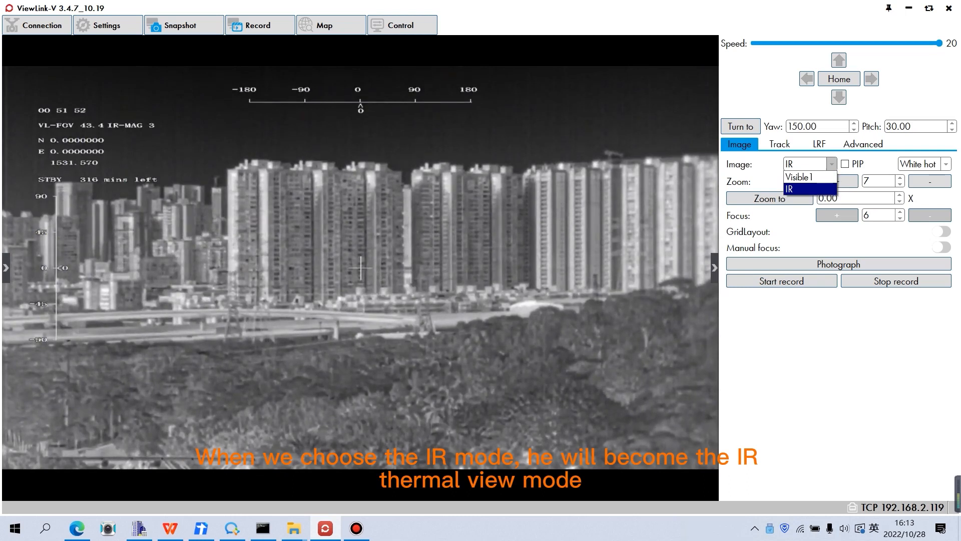
click(811, 189)
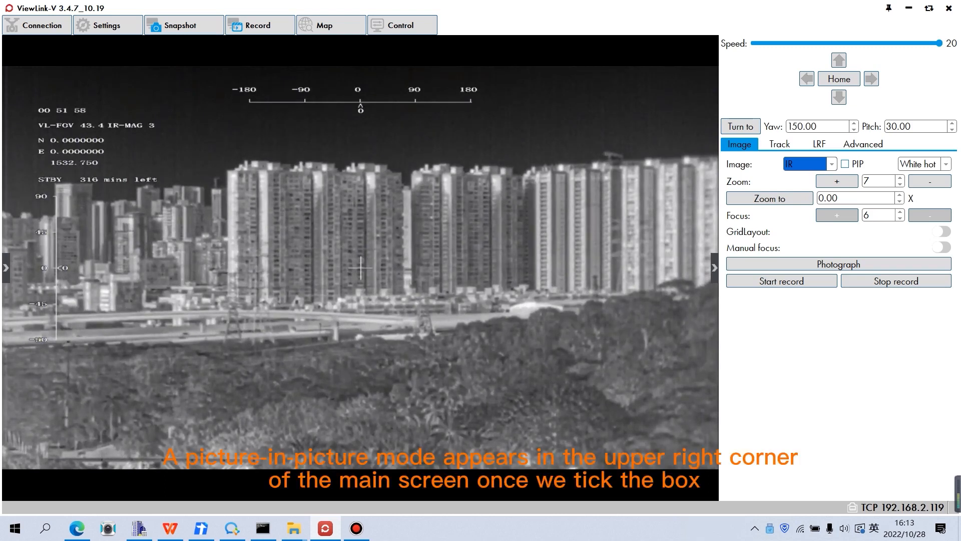
click(845, 164)
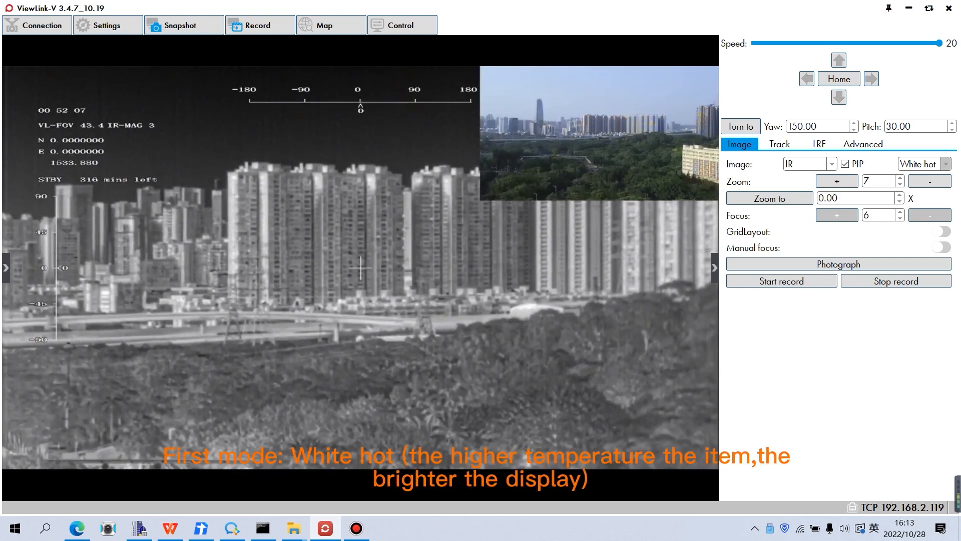
Change the thermal colour mode to Black hot, followed by Pseudo hot
click(945, 164)
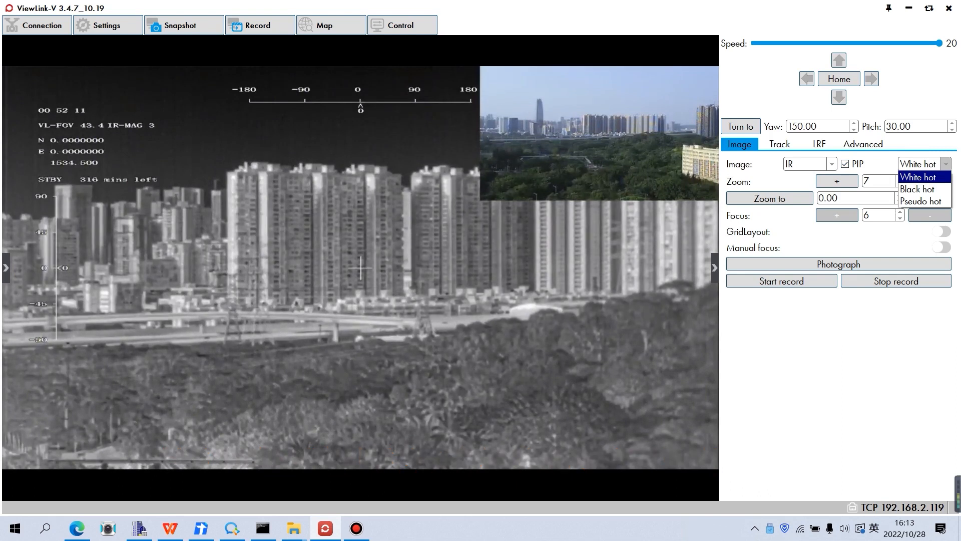
click(918, 189)
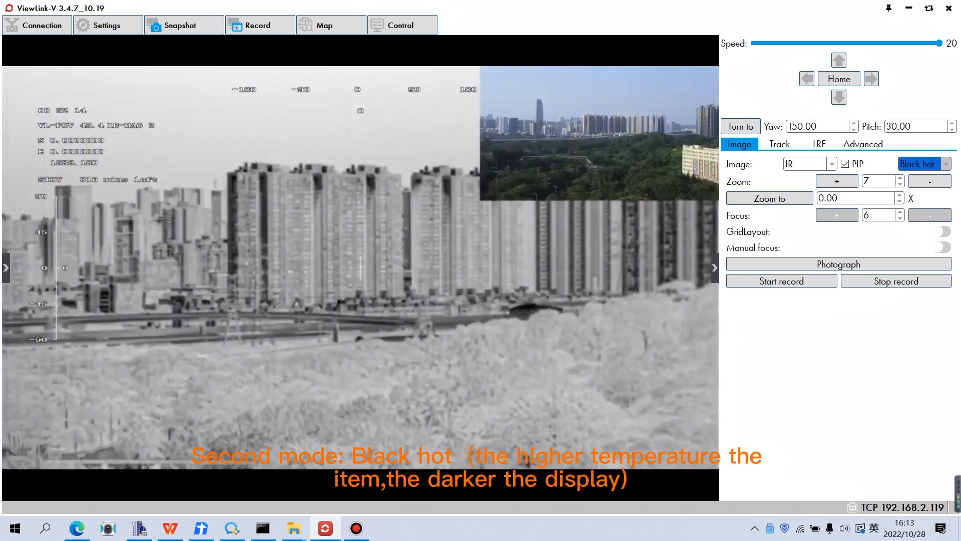
click(946, 164)
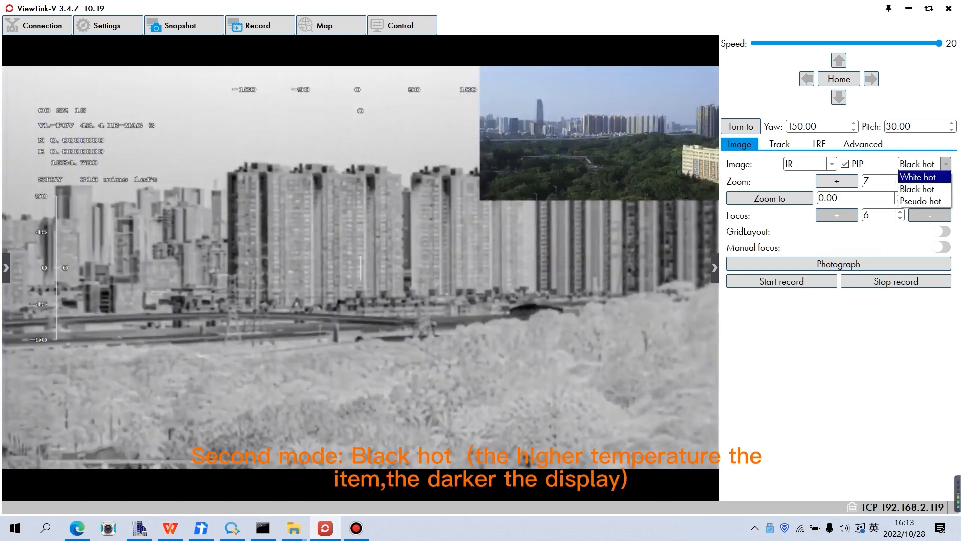
click(921, 202)
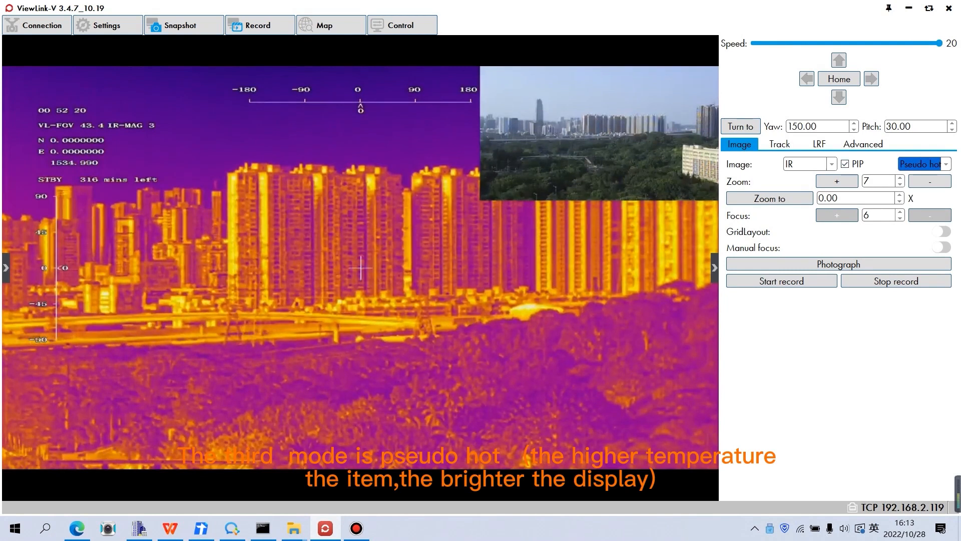
Make Visible1 the main image and set the thermal inset to White hot
click(806, 164)
click(801, 176)
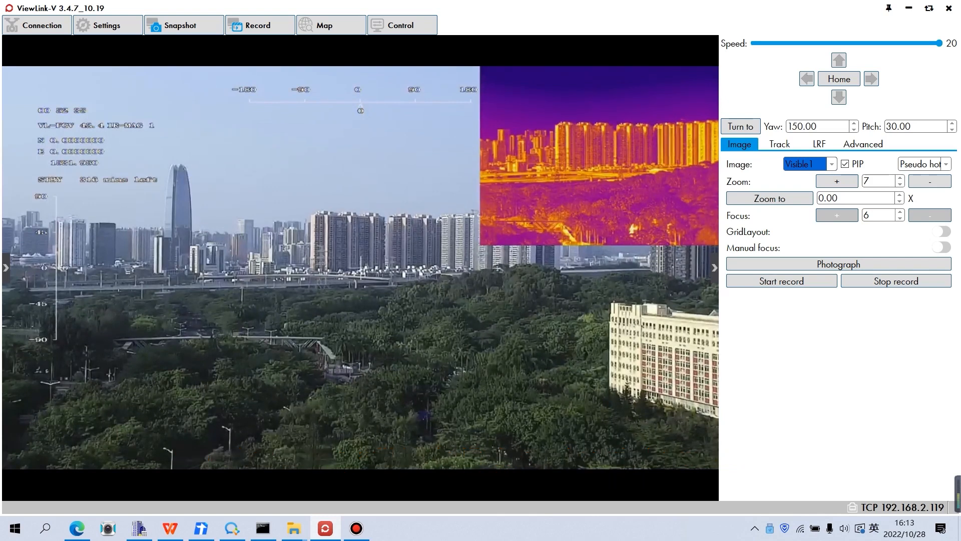
click(946, 164)
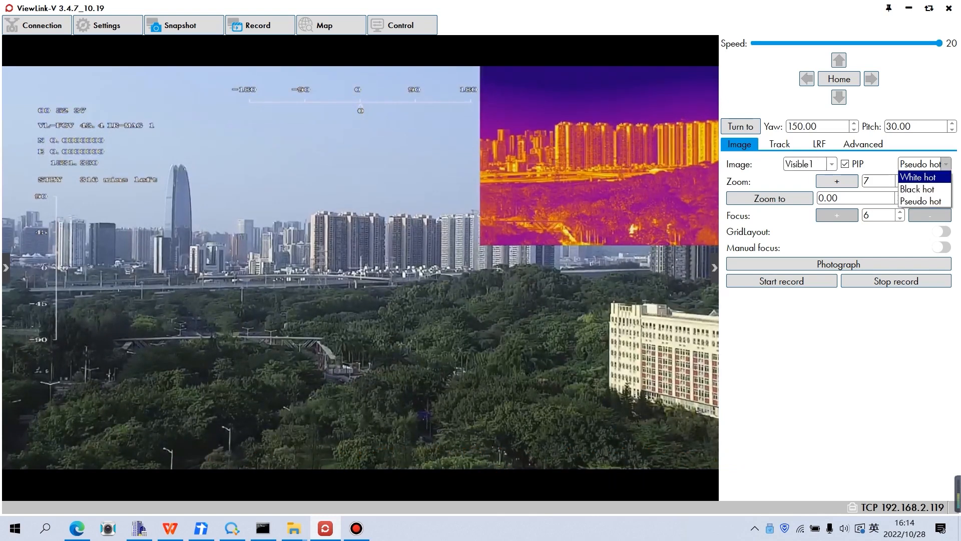
click(918, 176)
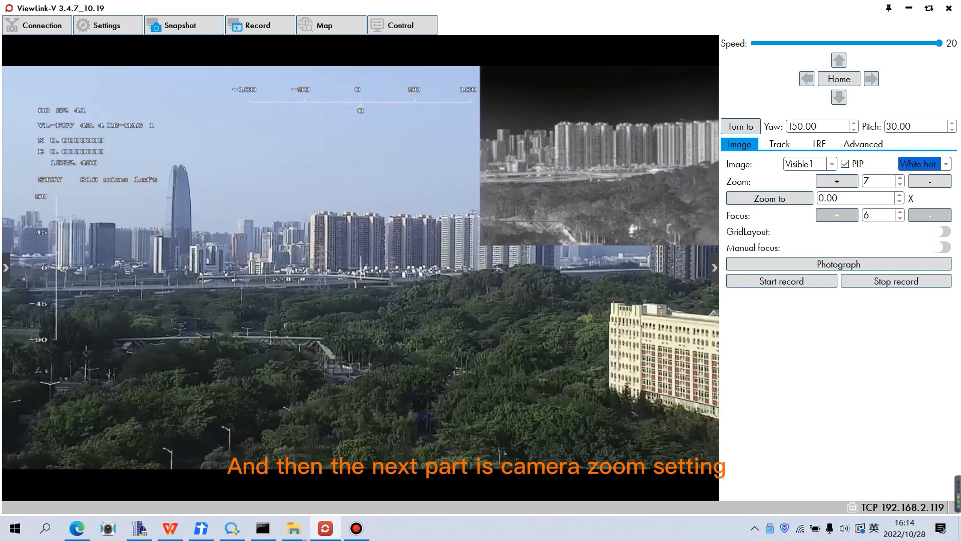
Zoom the visible camera in and back out, and set the zoom speed to 1
click(837, 181)
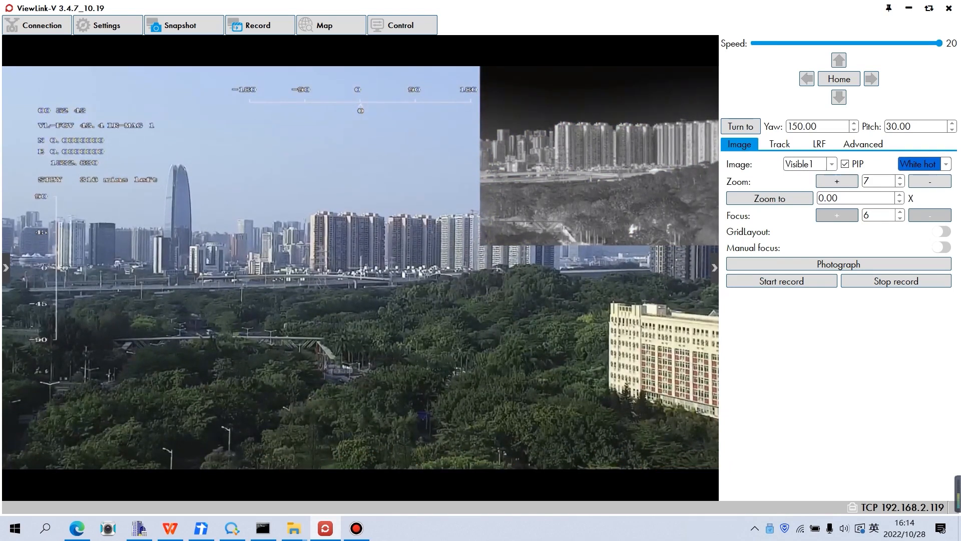
click(837, 181)
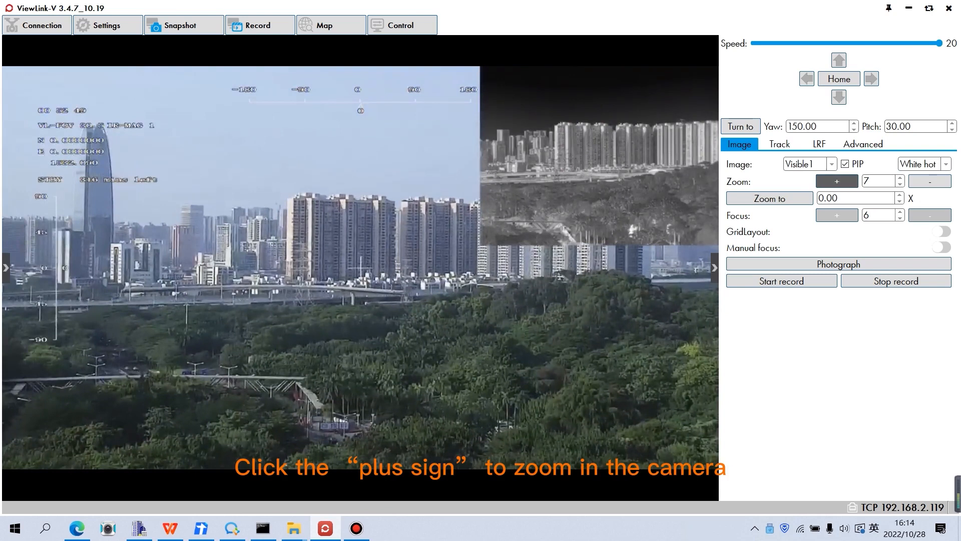
click(930, 181)
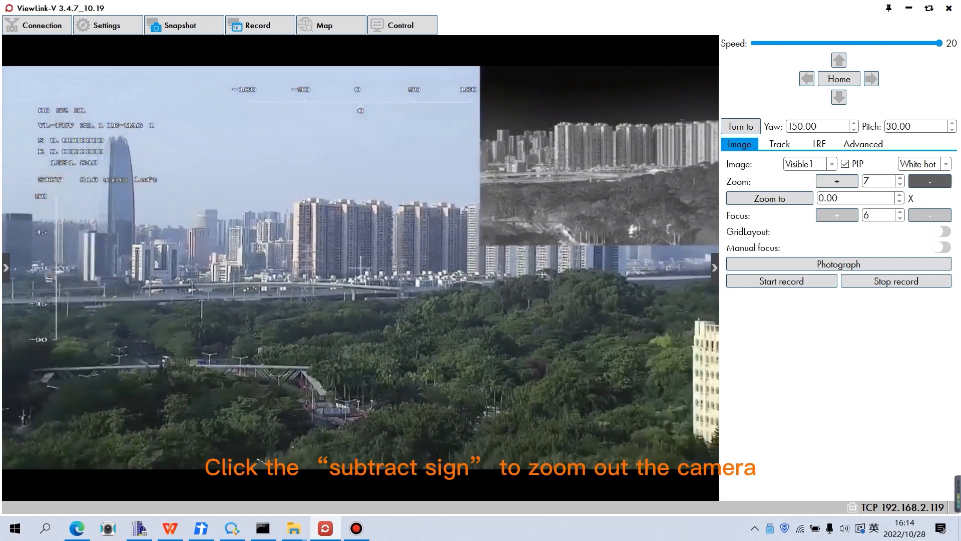
click(874, 182)
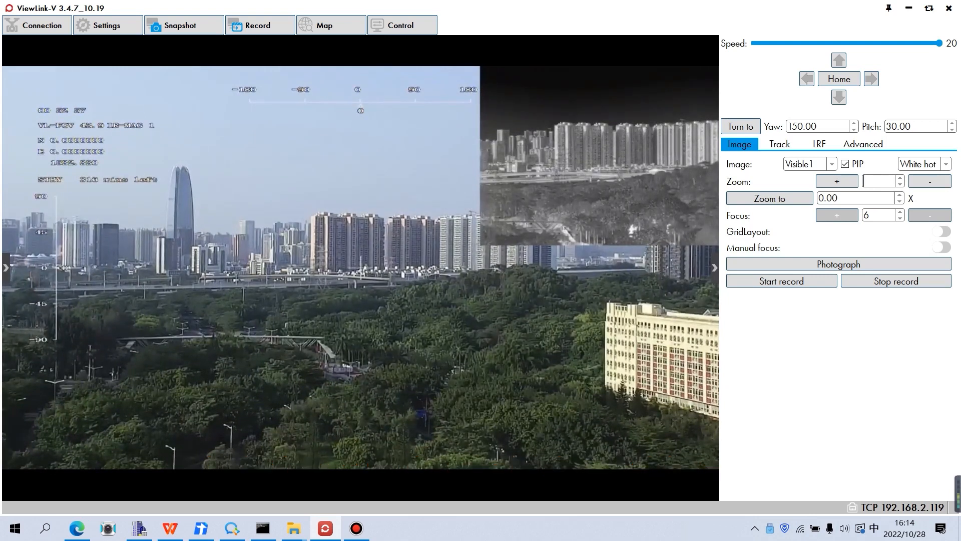
text(1)
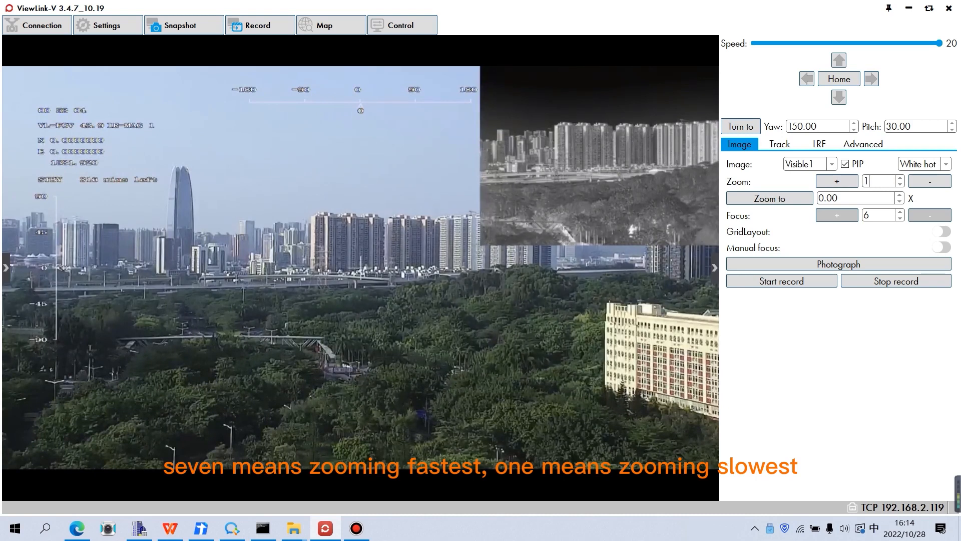
Zoom the visible camera in at speed 1, set the zoom speed to 7, and zoom in and back out
click(837, 181)
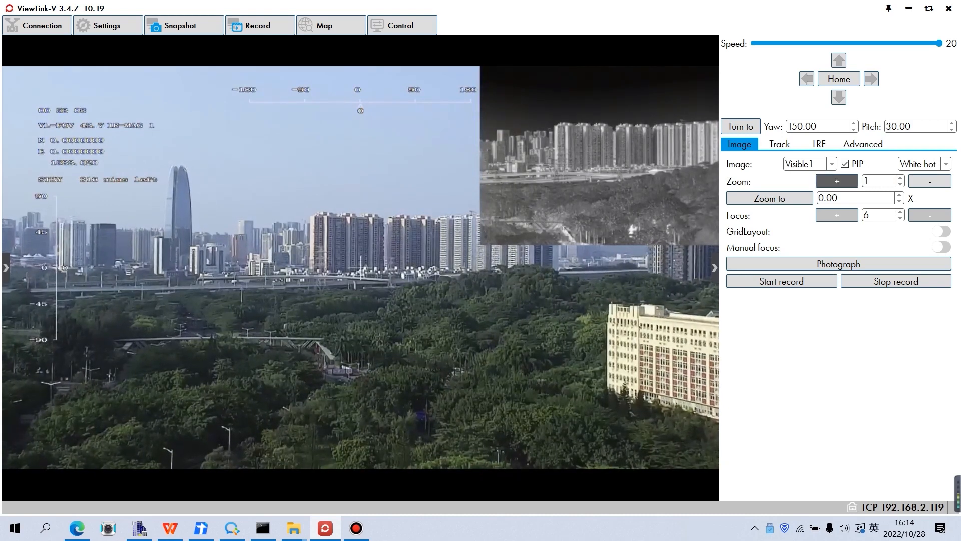
double_click(867, 181)
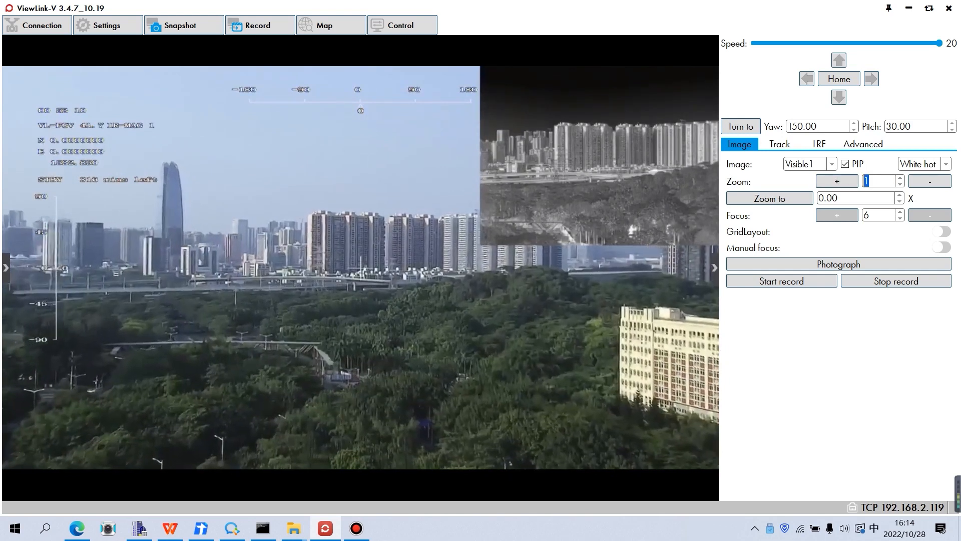
text(7)
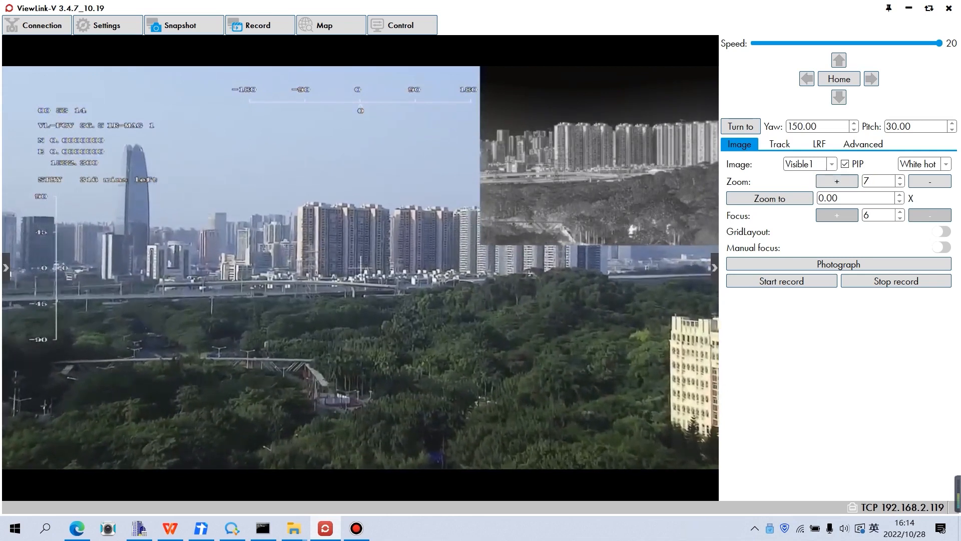
click(837, 181)
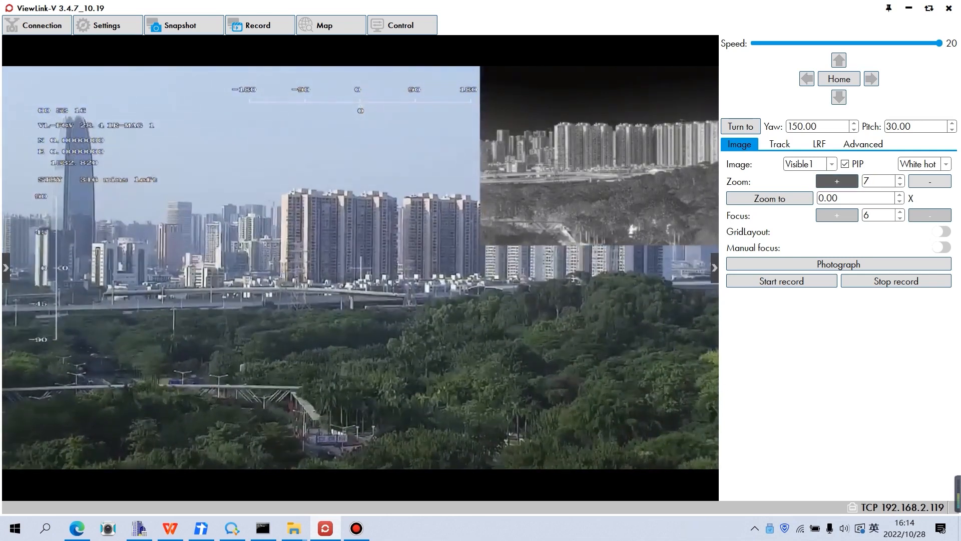
click(930, 181)
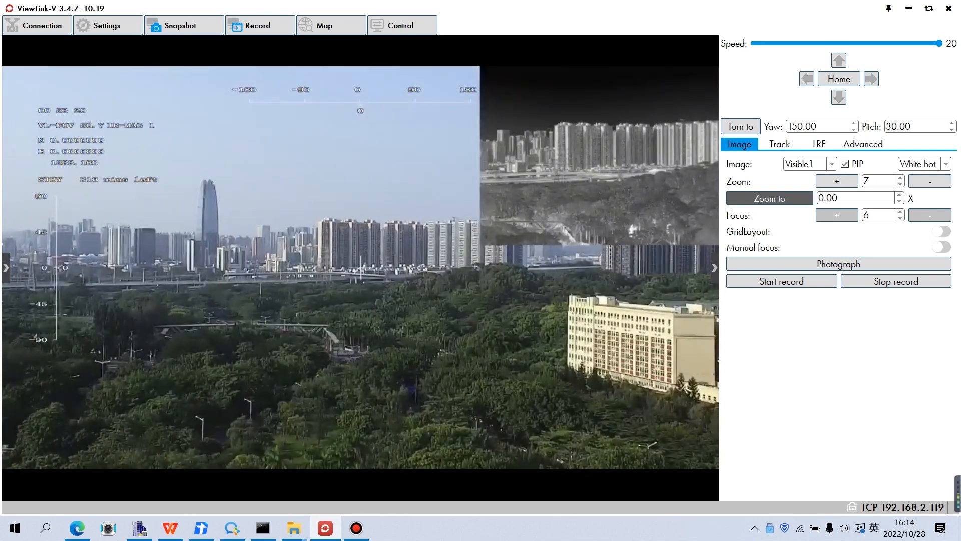
Zoom the visible camera directly to 20.00X by entering the target magnification
click(839, 199)
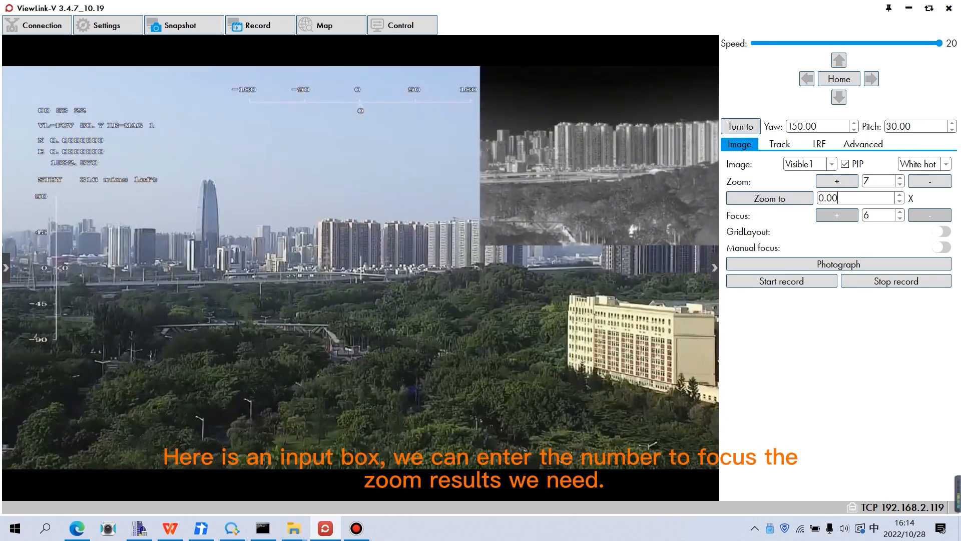
click(838, 198)
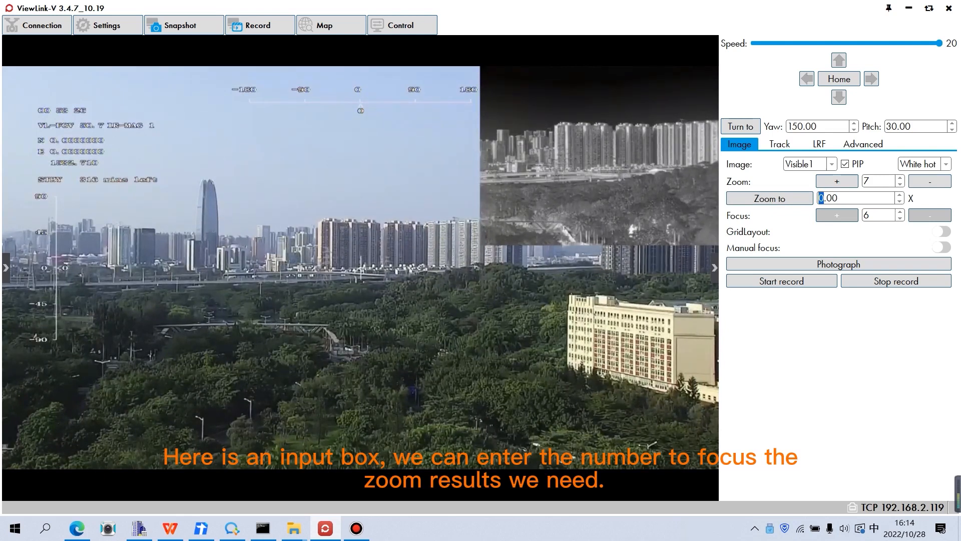
text(2)
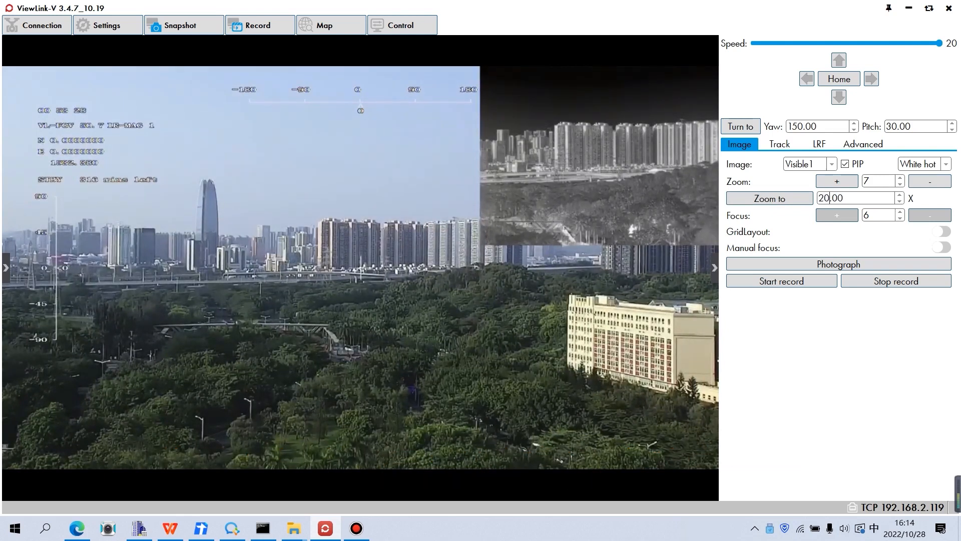
click(770, 198)
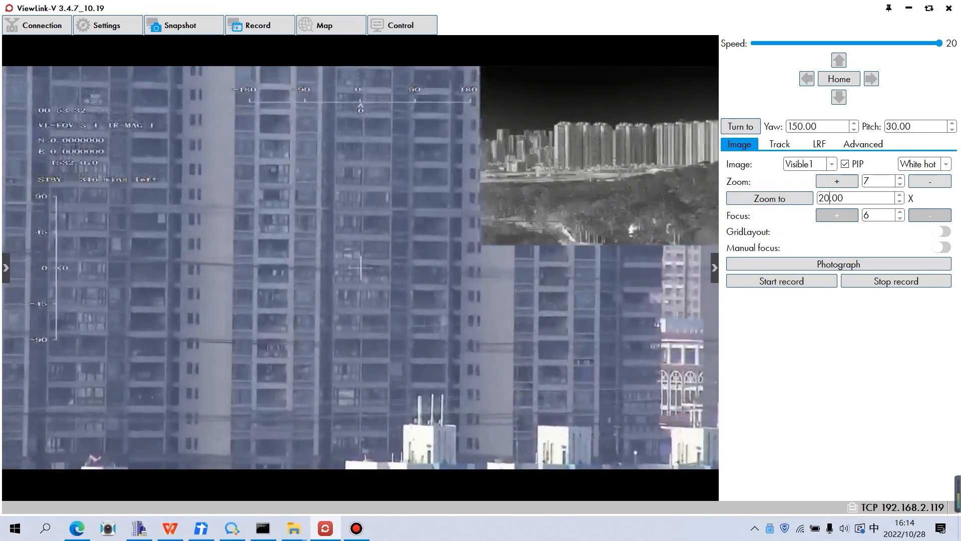
Return the camera zoom with a target value of 0.00X and take photographs of the view
drag(831, 198, 818, 198)
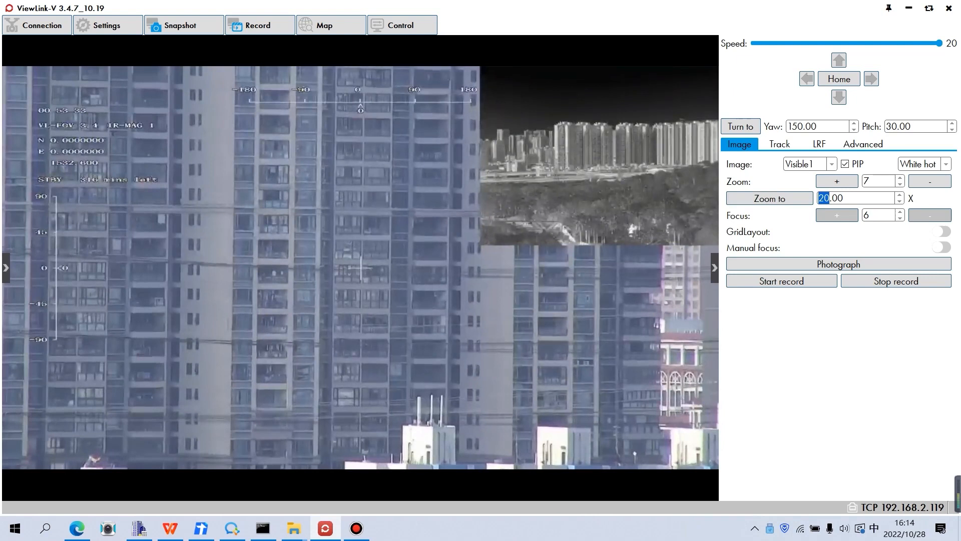
text(0)
key(Return)
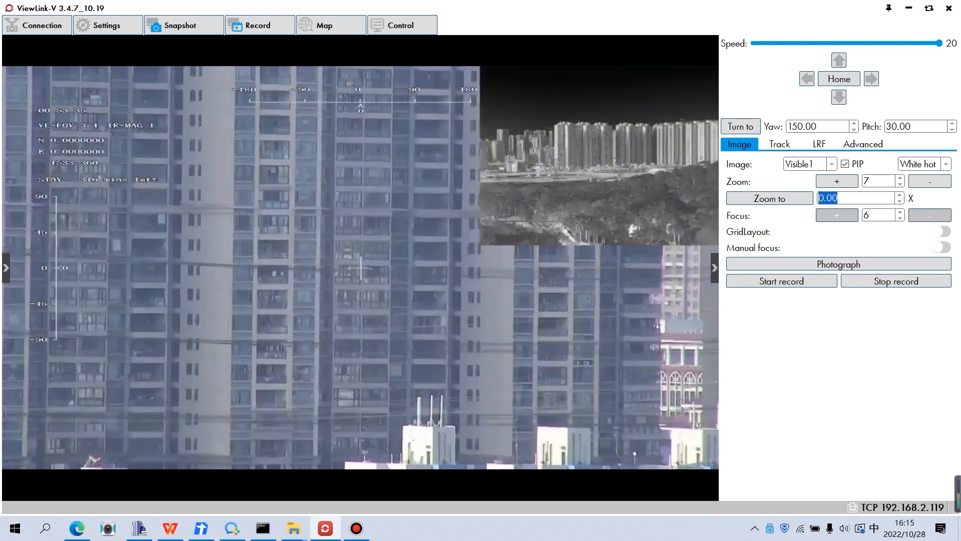
click(770, 199)
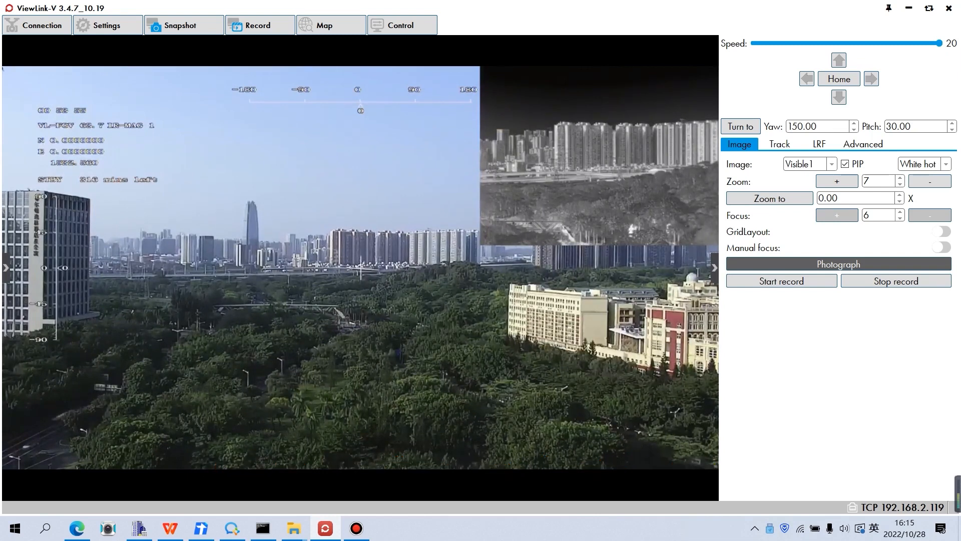
click(839, 264)
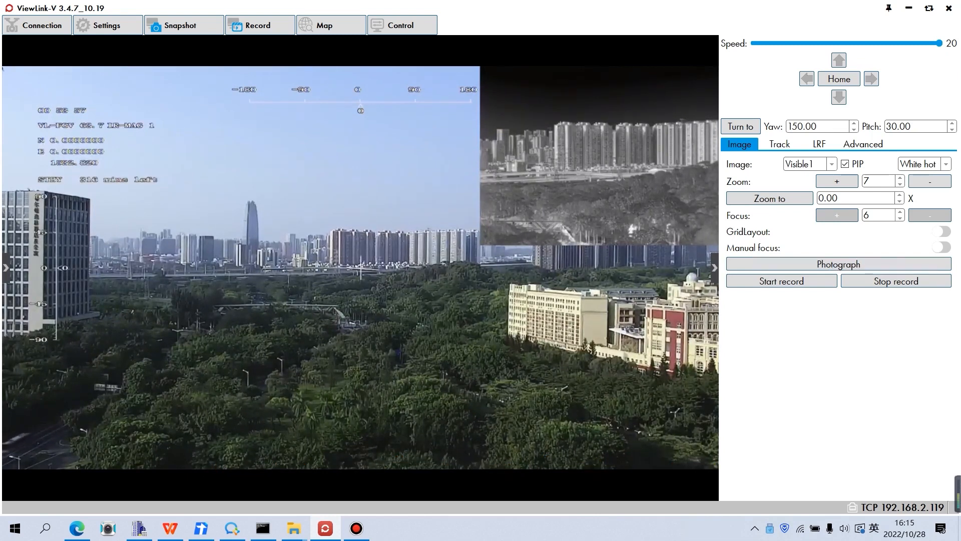
click(838, 264)
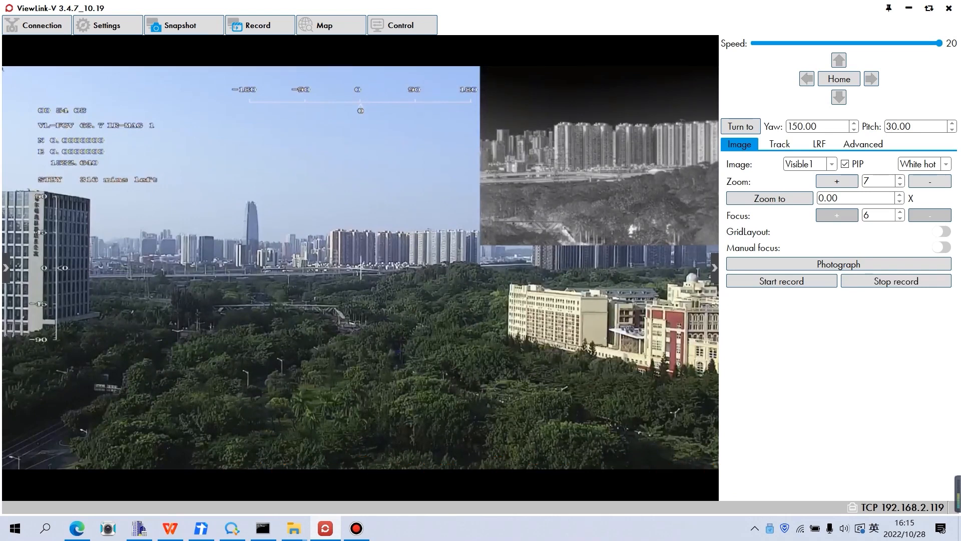
Start tracking targets on the road in the camera view, and stop the tracking
click(780, 144)
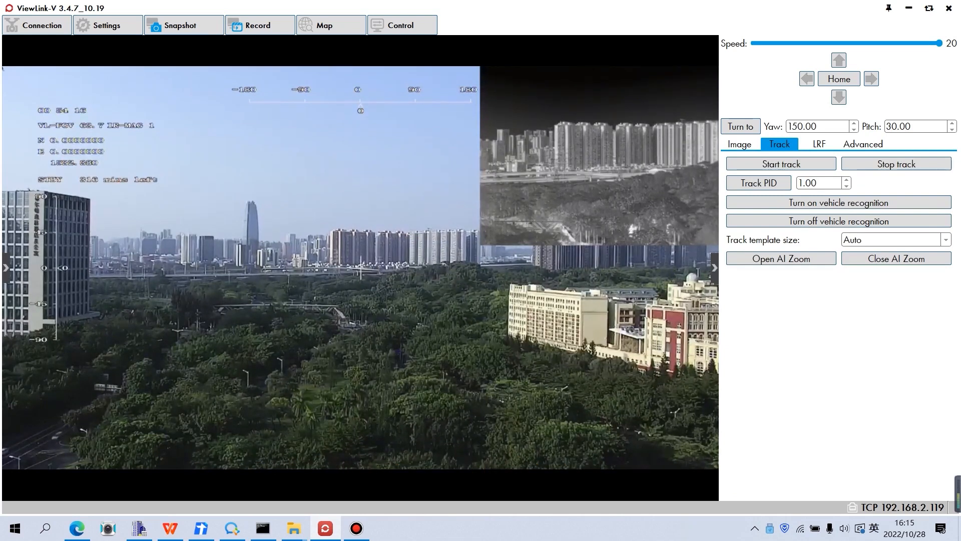
click(781, 164)
click(511, 415)
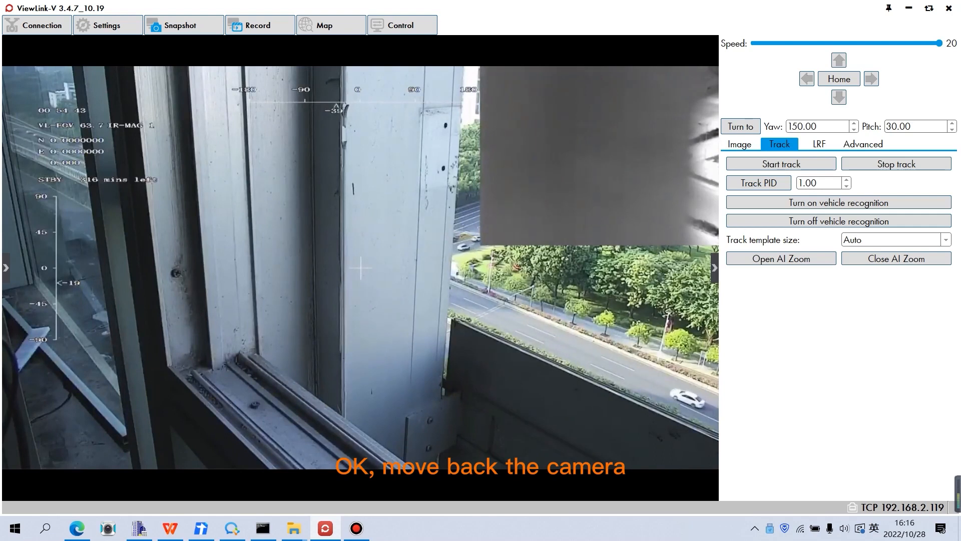
click(599, 371)
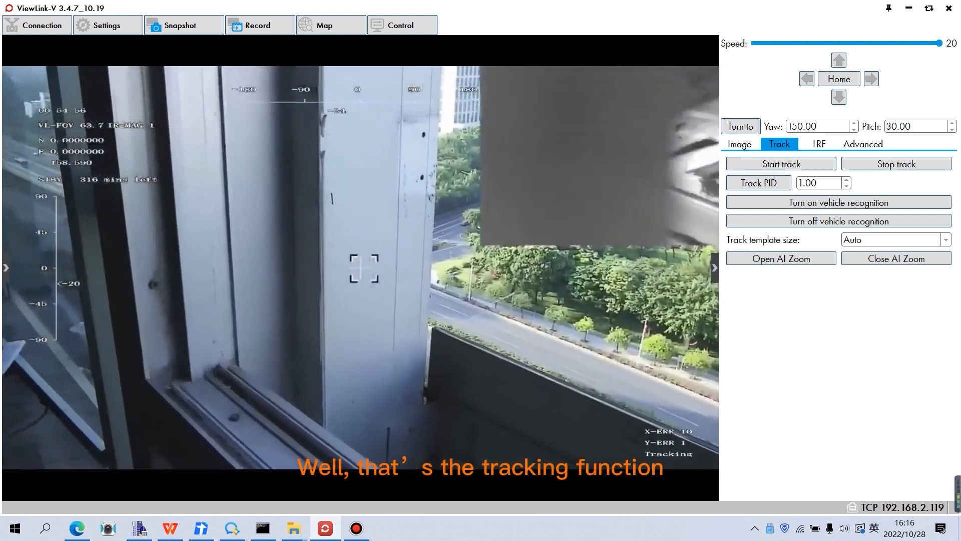
click(897, 164)
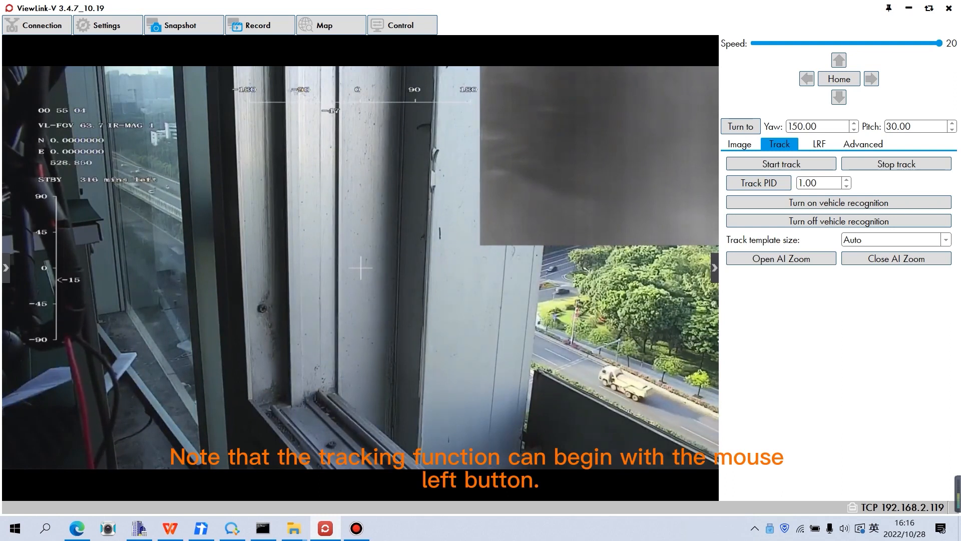
click(715, 268)
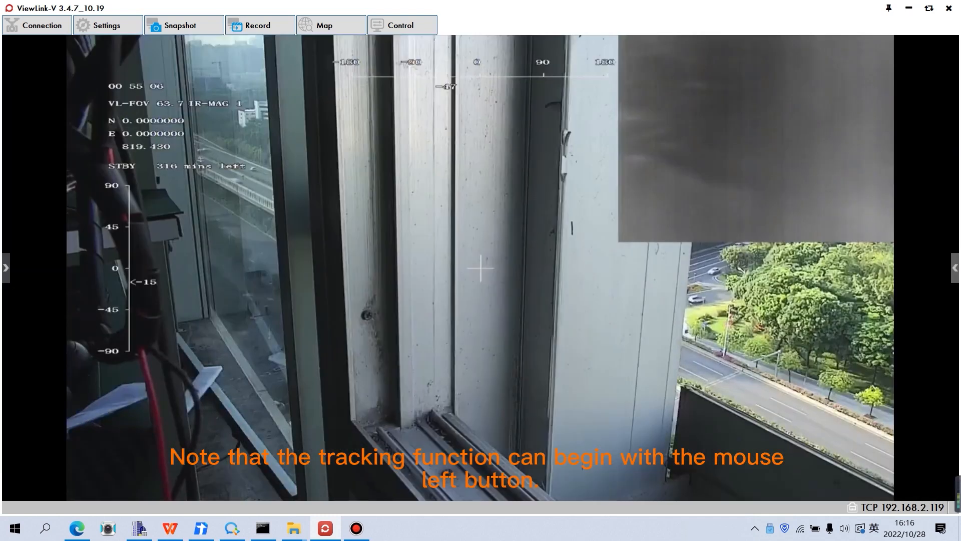
click(956, 268)
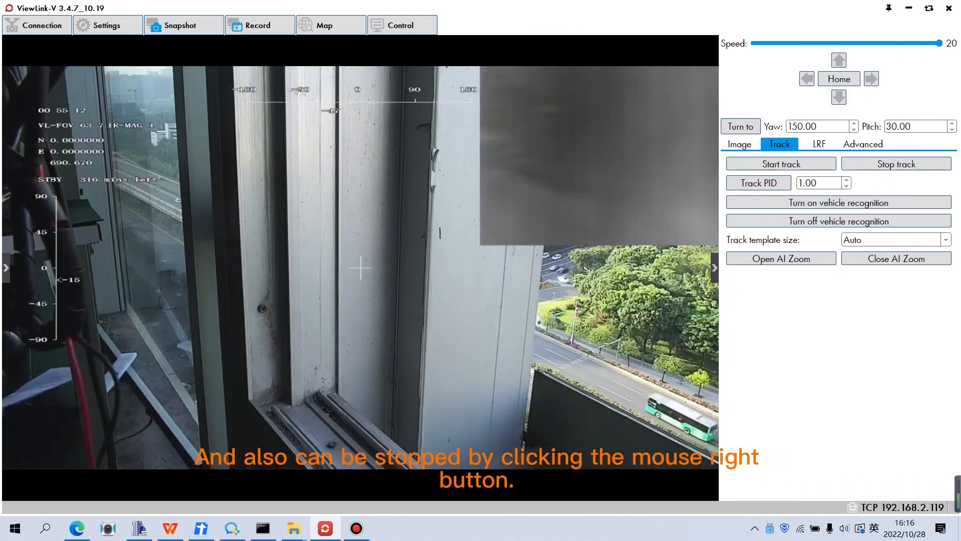
Turn on vehicle recognition and select the Track PID value
click(839, 202)
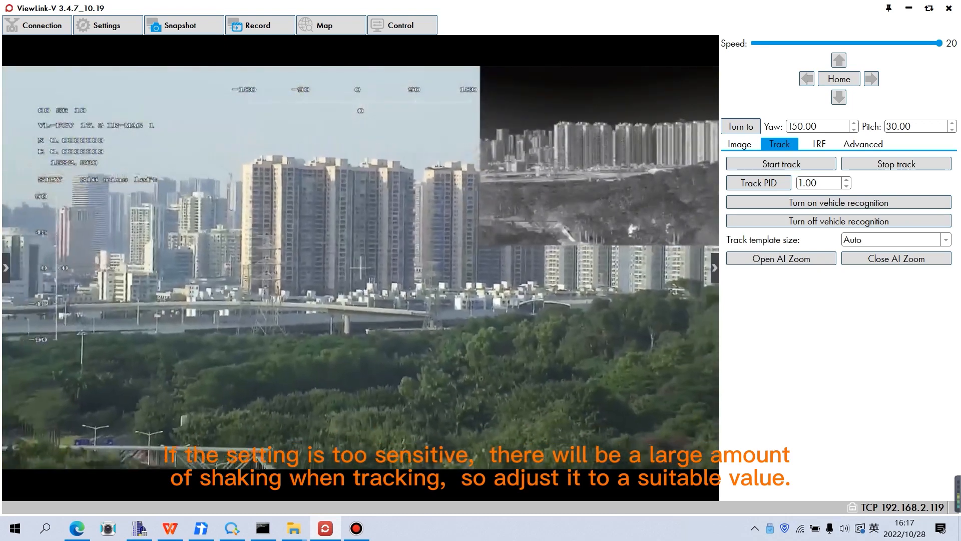
drag(819, 183, 795, 183)
click(822, 184)
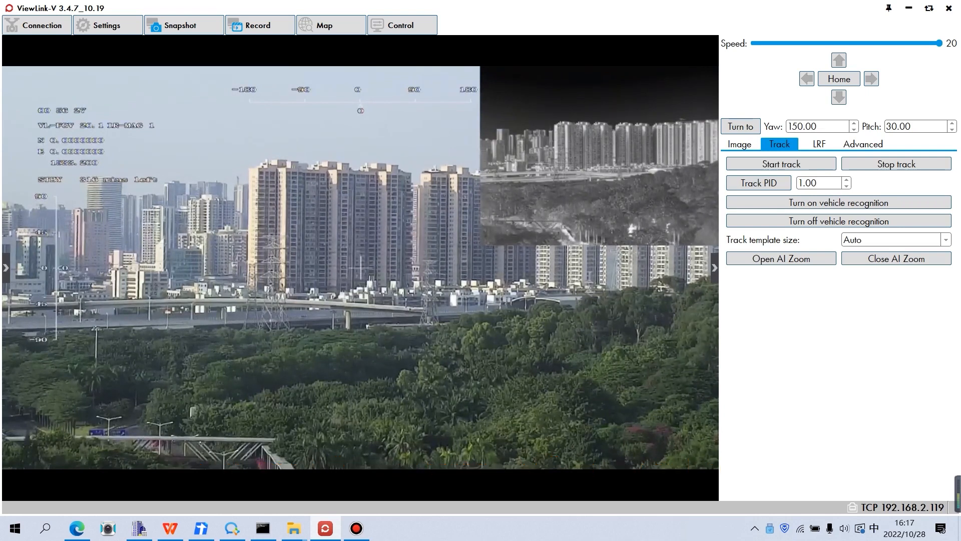
Set the track template size to 32, followed by 128, and track a car on the road
click(945, 240)
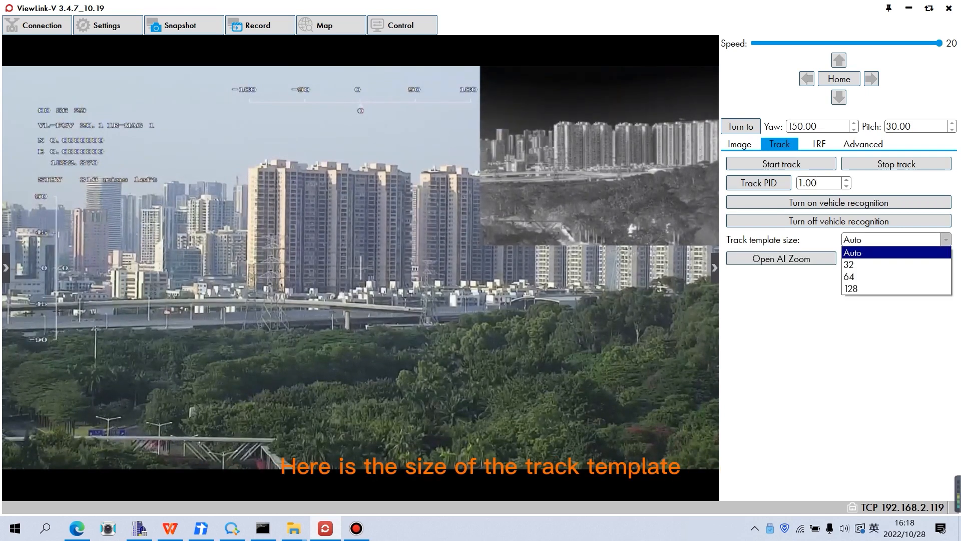
click(896, 264)
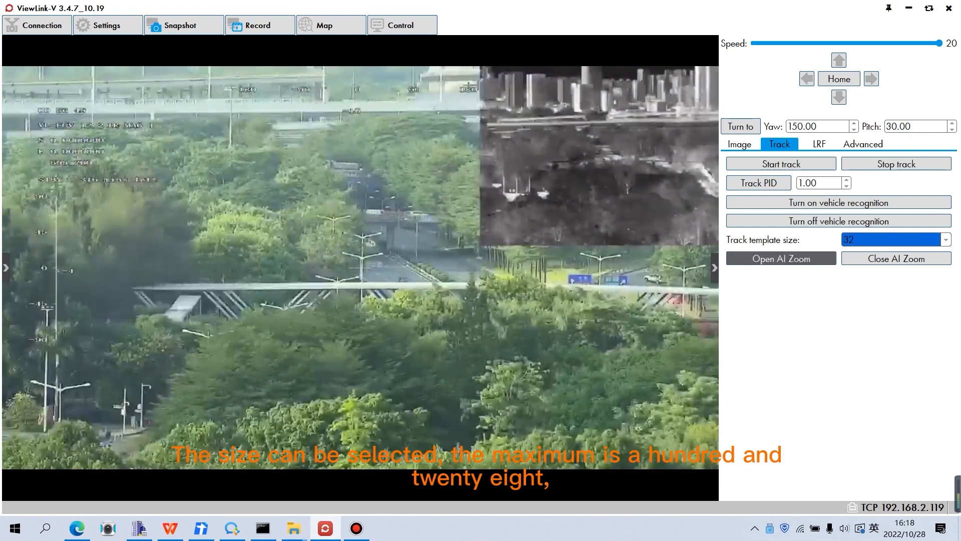
click(946, 240)
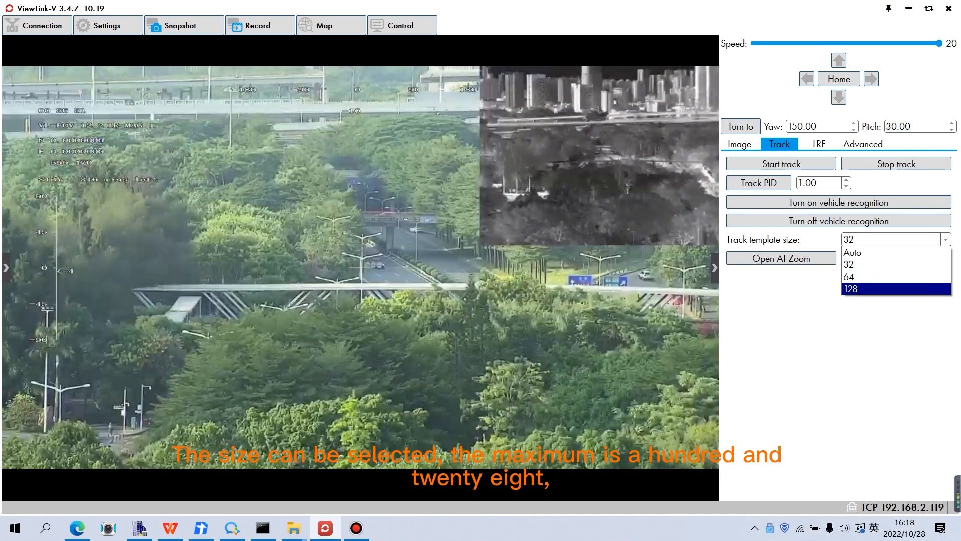
click(896, 289)
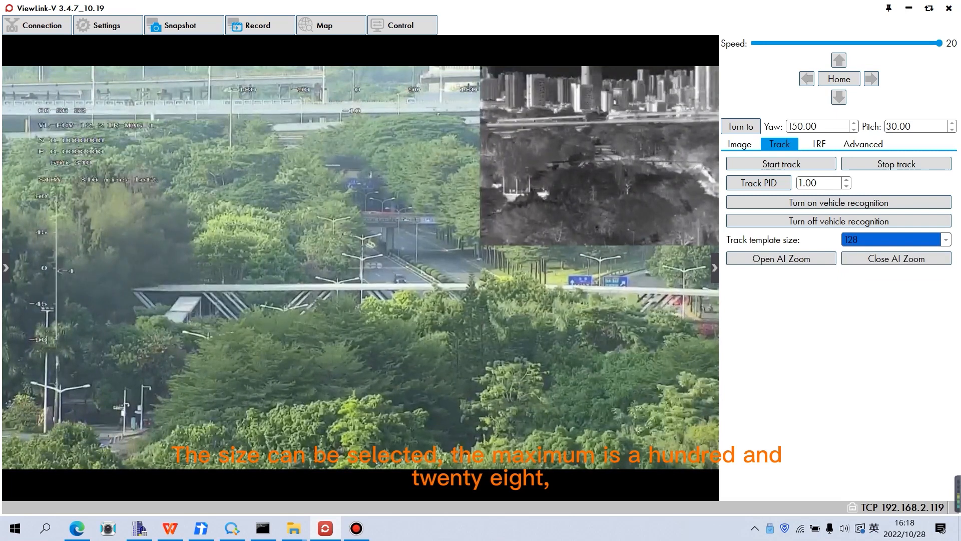
click(393, 271)
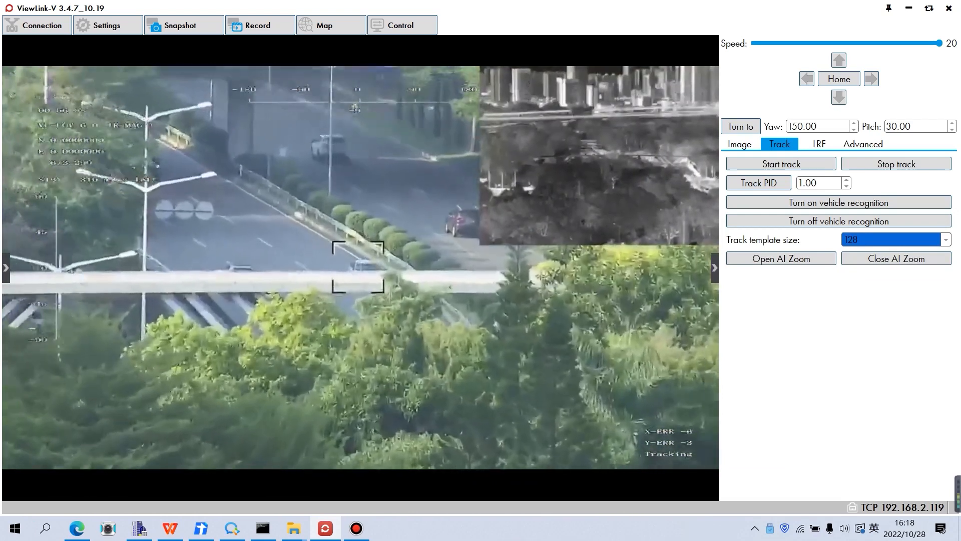
Track road vehicles with the track template size set to Auto and turn on AI Zoom
click(894, 240)
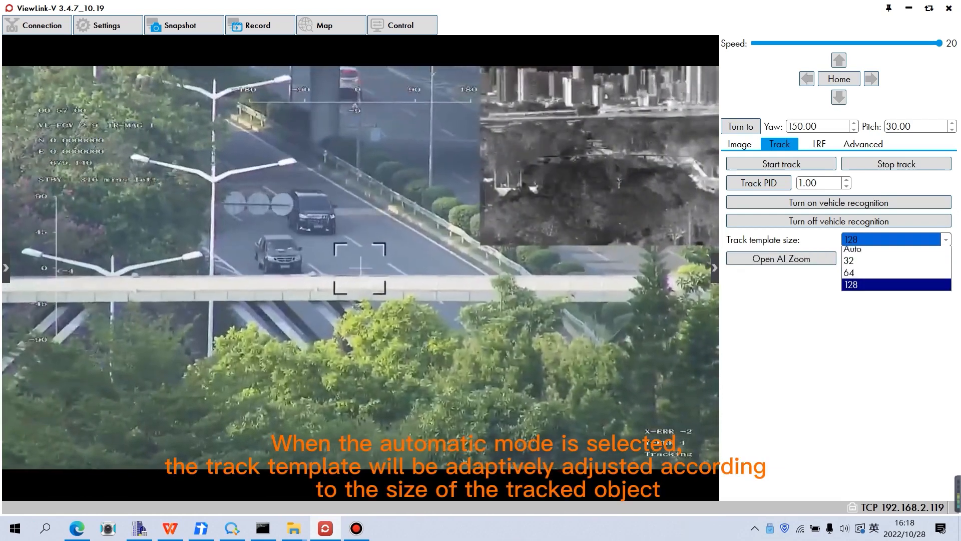
click(853, 249)
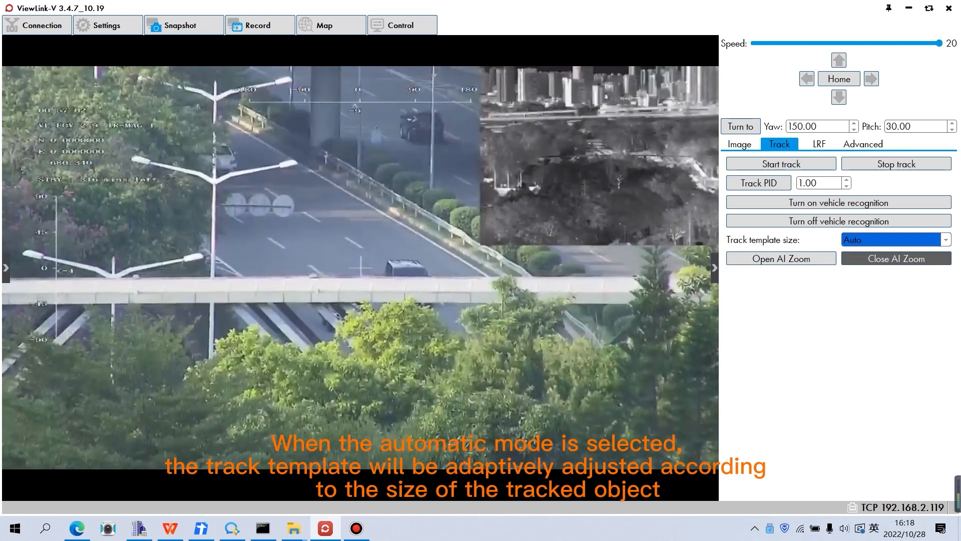
click(377, 109)
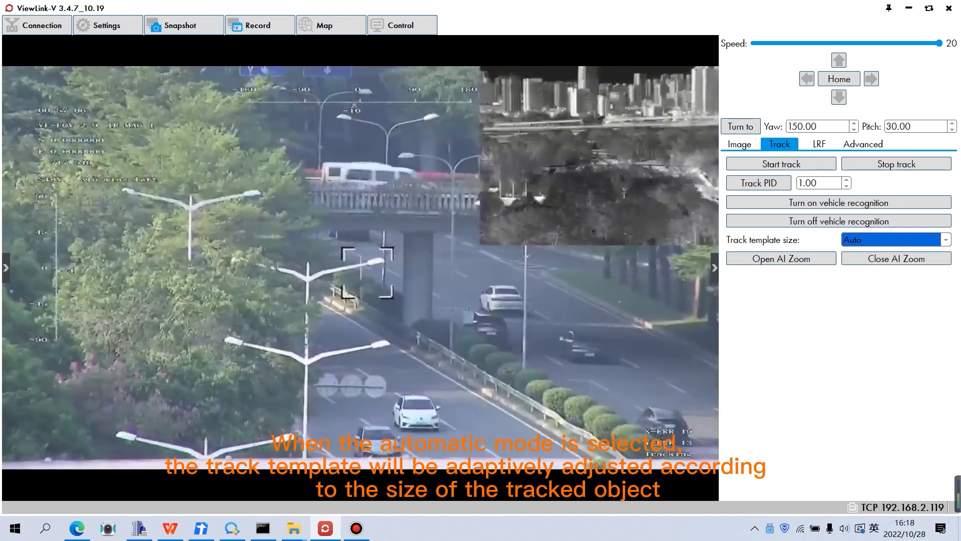
click(424, 427)
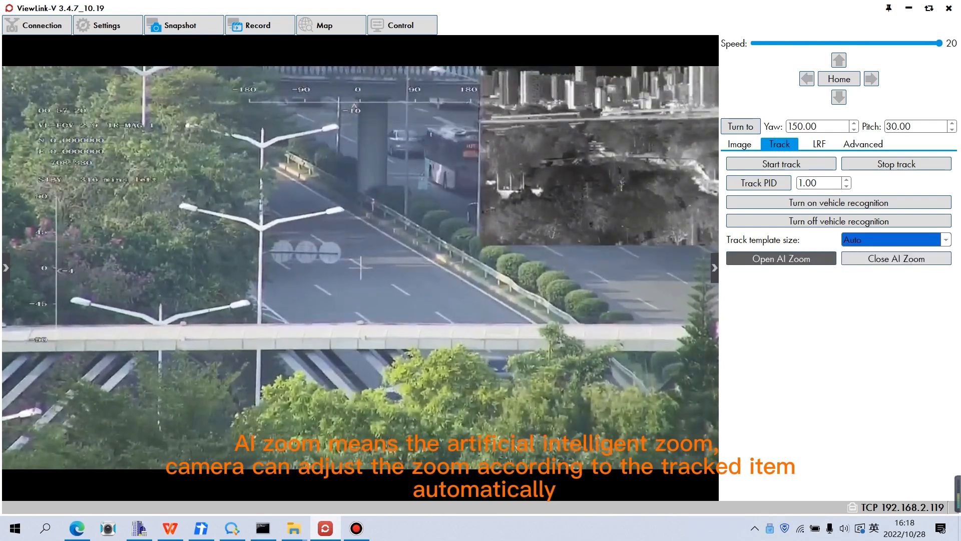
click(781, 258)
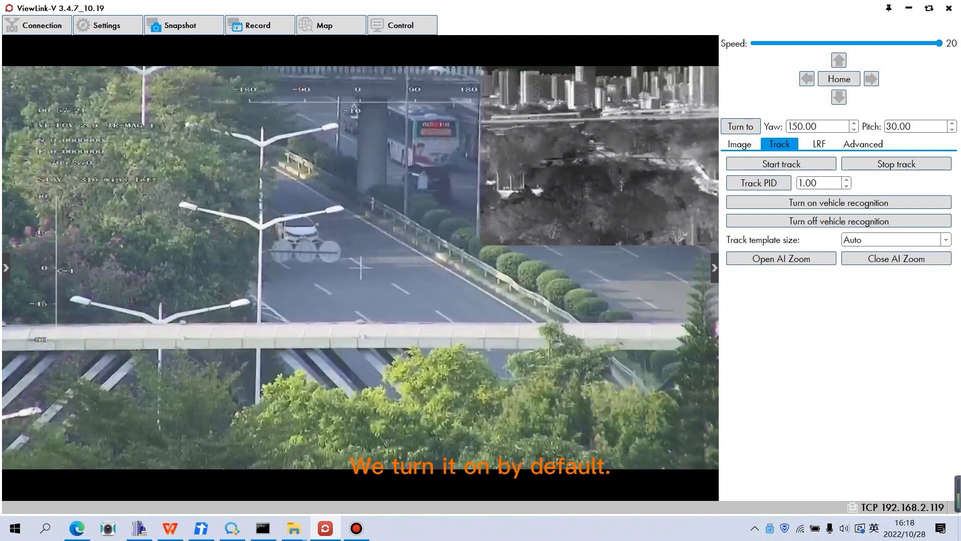
Start continuous laser ranging from the LRF controls, and select the Once and Stop ranging modes
click(819, 143)
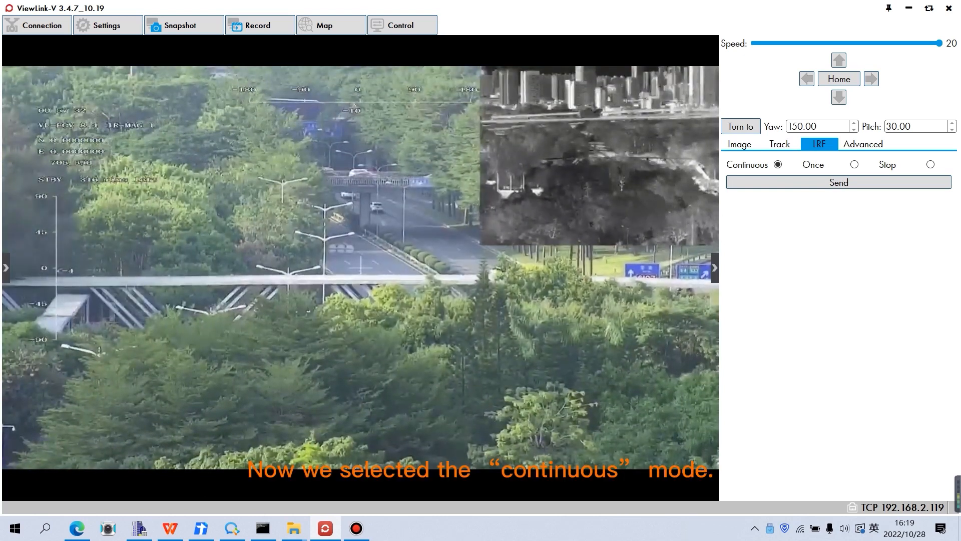
click(839, 182)
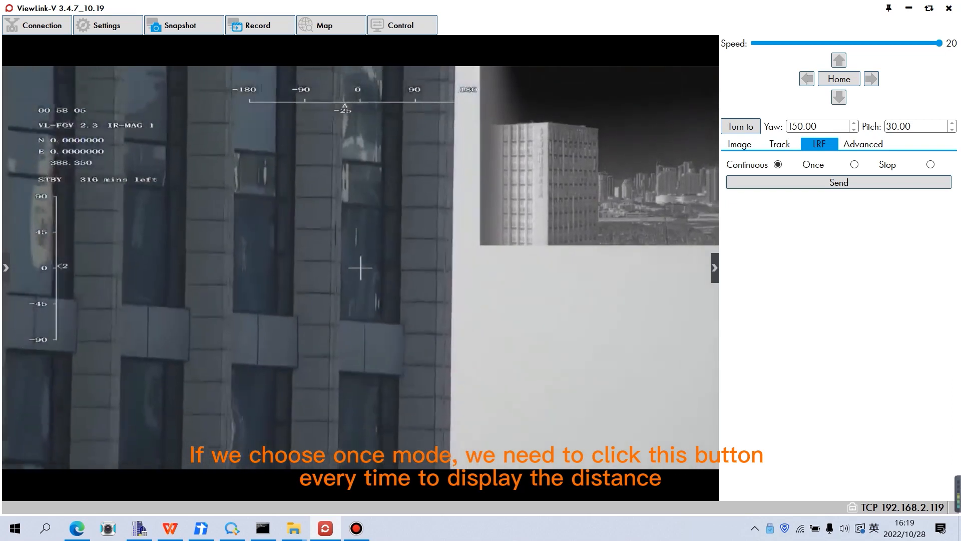
click(855, 164)
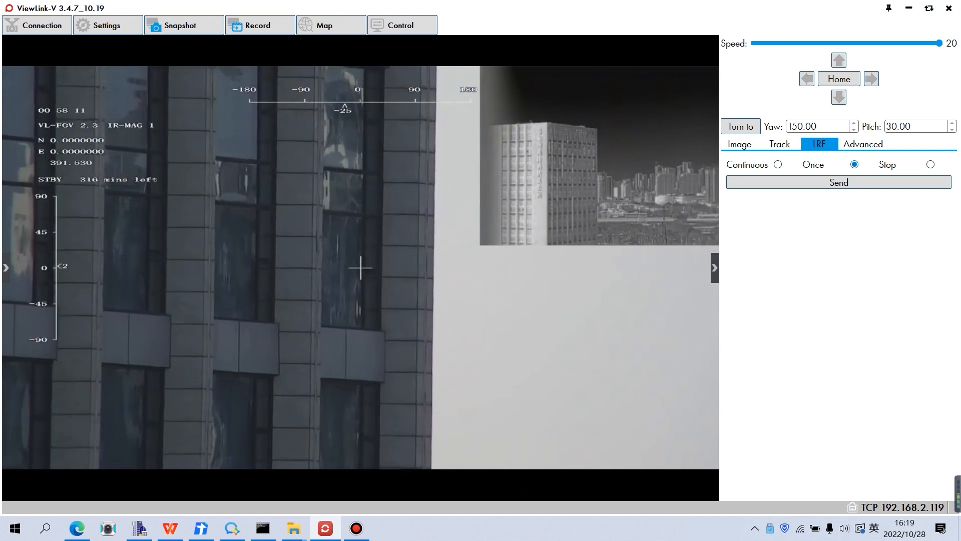
click(931, 165)
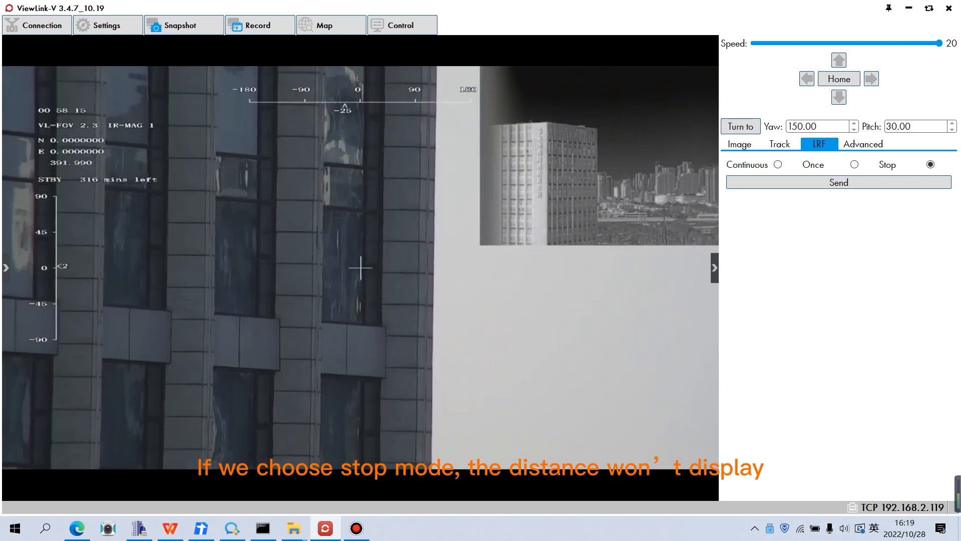
Set laser ranging back to Continuous mode and send the command to the camera
click(778, 164)
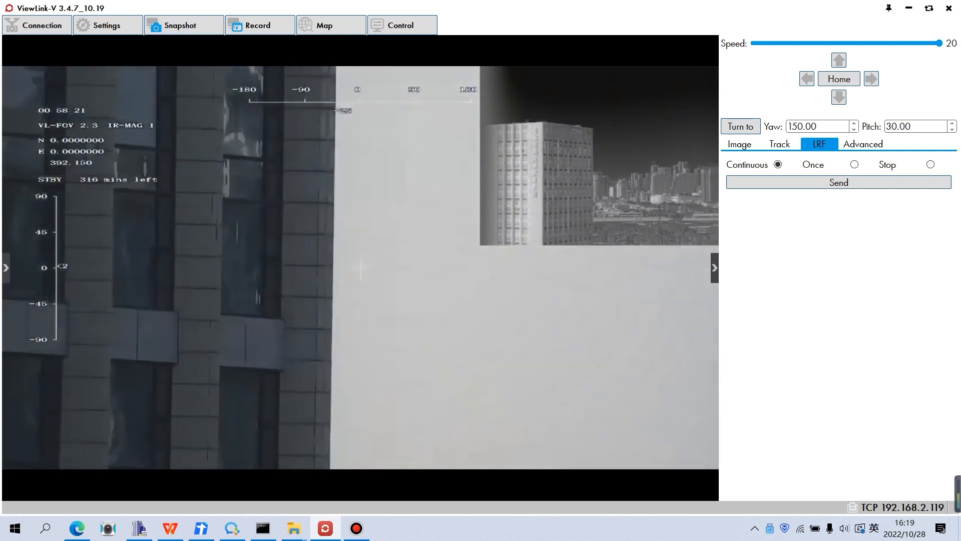
click(839, 182)
click(839, 182)
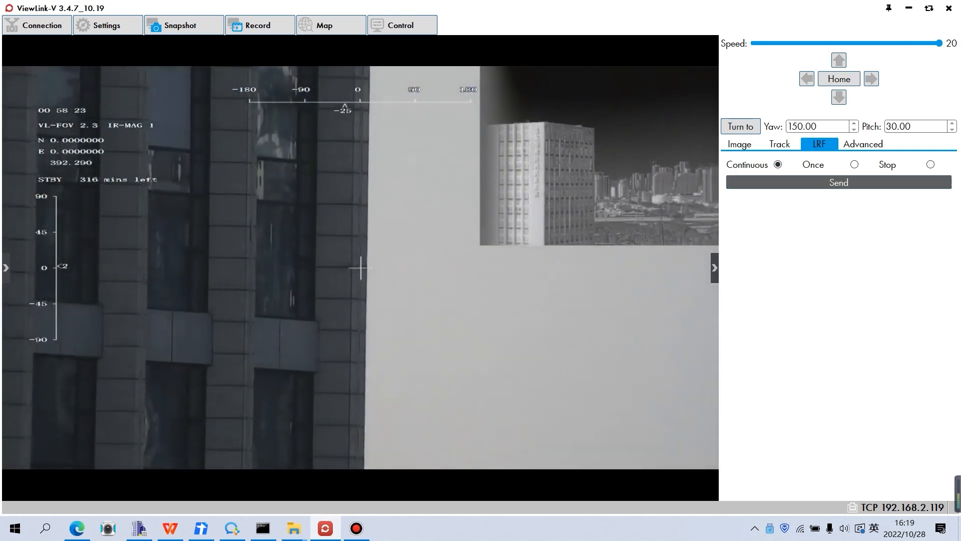
Open the advanced functions, turn defogging on for the camera image, and turn it off again
click(863, 144)
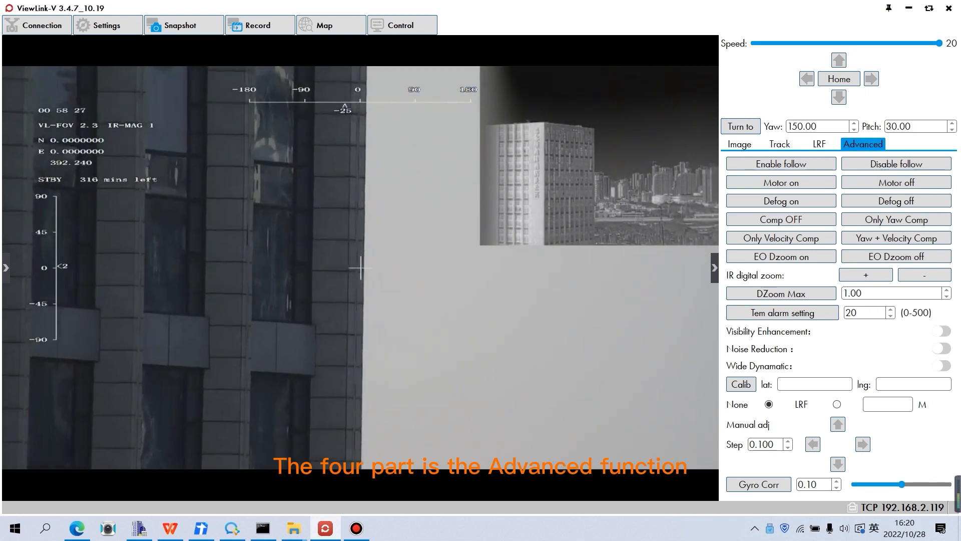
click(866, 275)
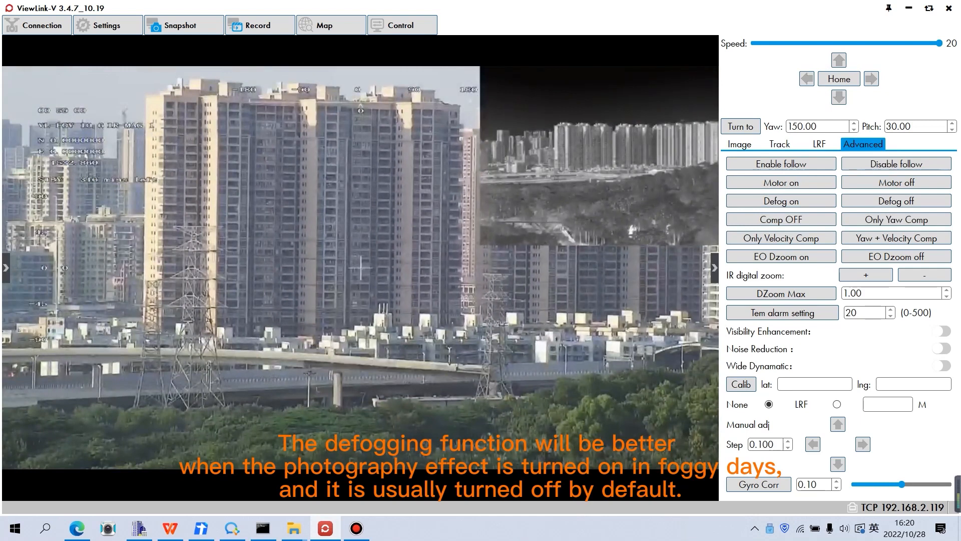
scroll(361, 267, down, 3)
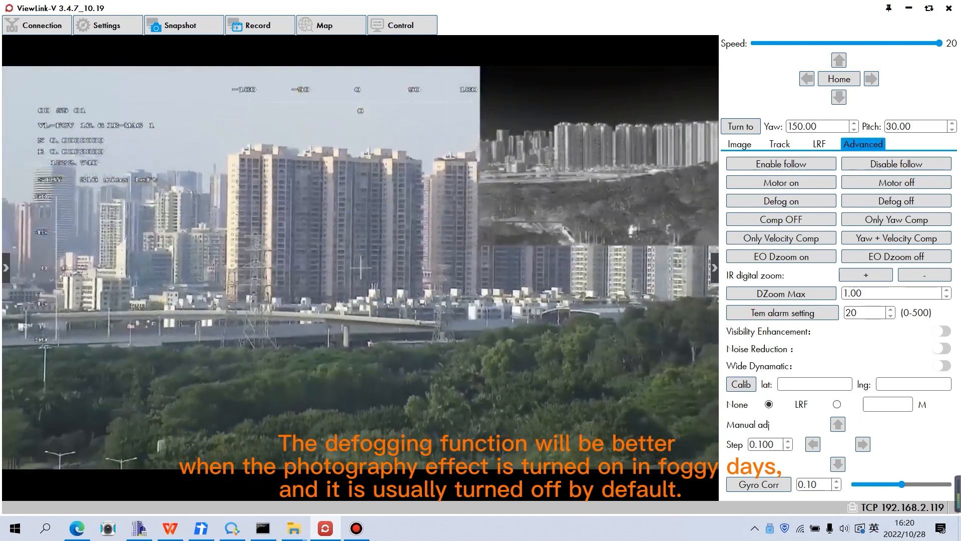
click(781, 201)
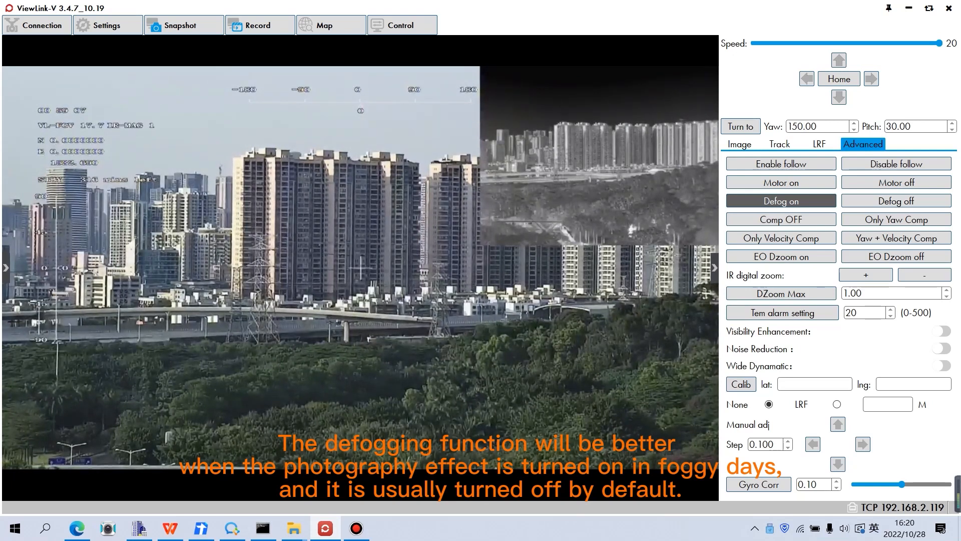
click(896, 201)
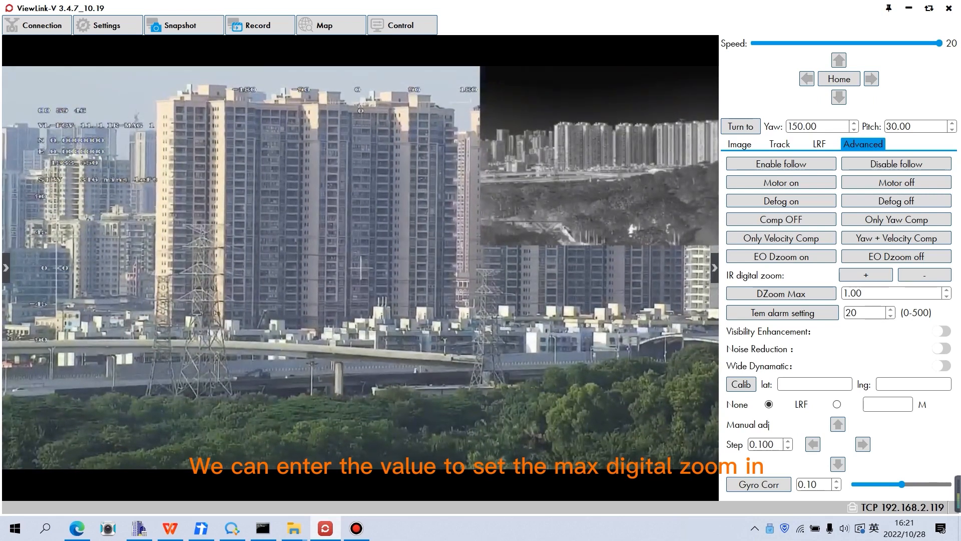
Apply the maximum digital zoom of 1.00 and the temperature alarm setting of 20
click(781, 293)
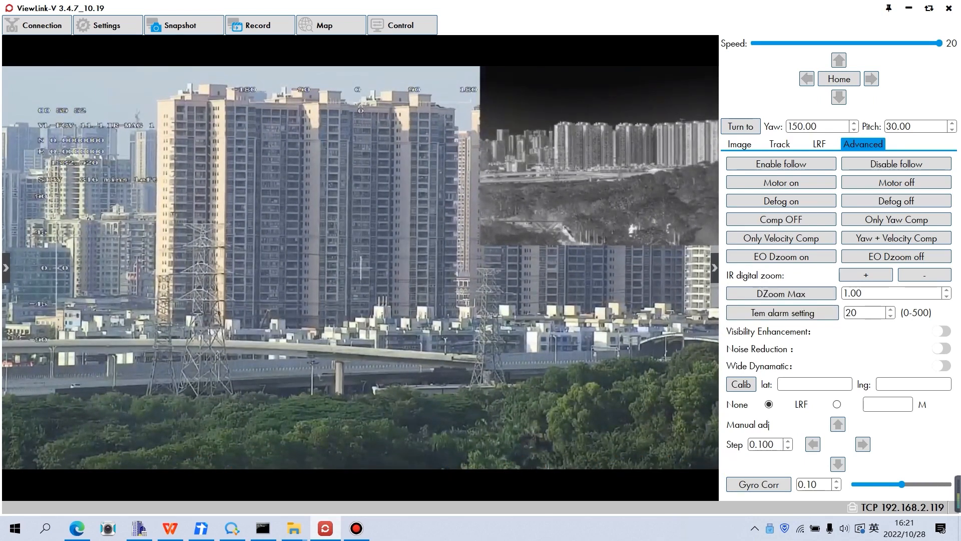
click(866, 313)
drag(862, 313, 835, 313)
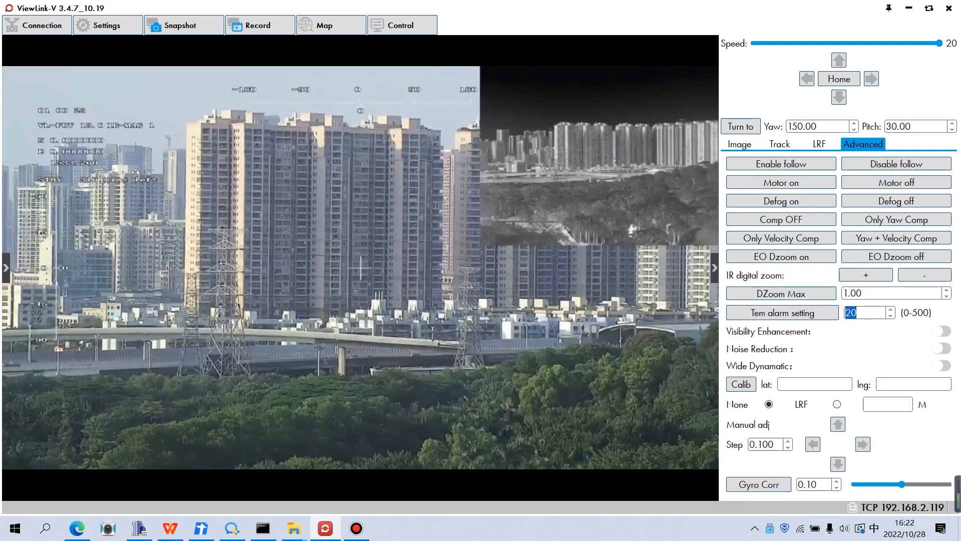
click(782, 313)
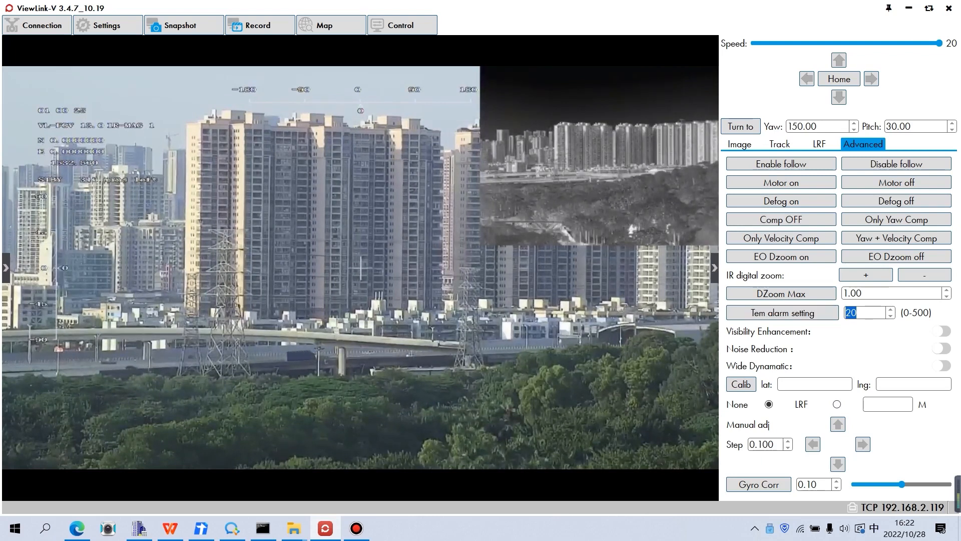
click(896, 183)
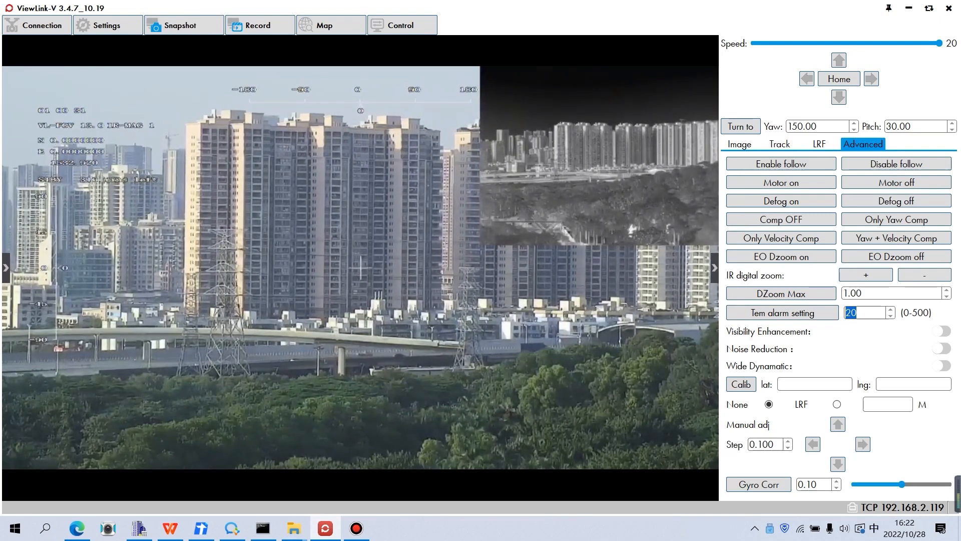
Examine the device model, serial number, firmware version and IP address in the firmware upgrade settings, and compare the TCP remote IP in the connection settings
click(108, 25)
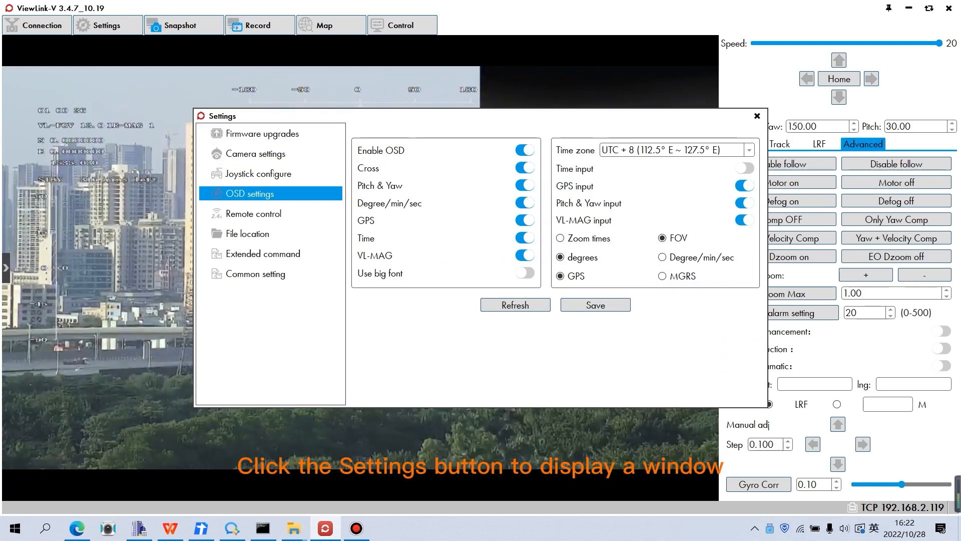
click(270, 133)
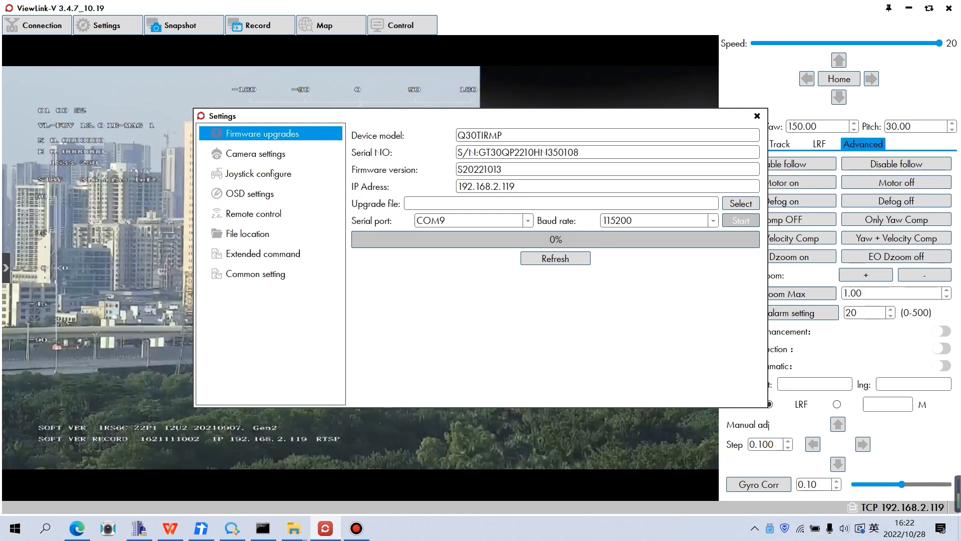
drag(505, 135, 457, 135)
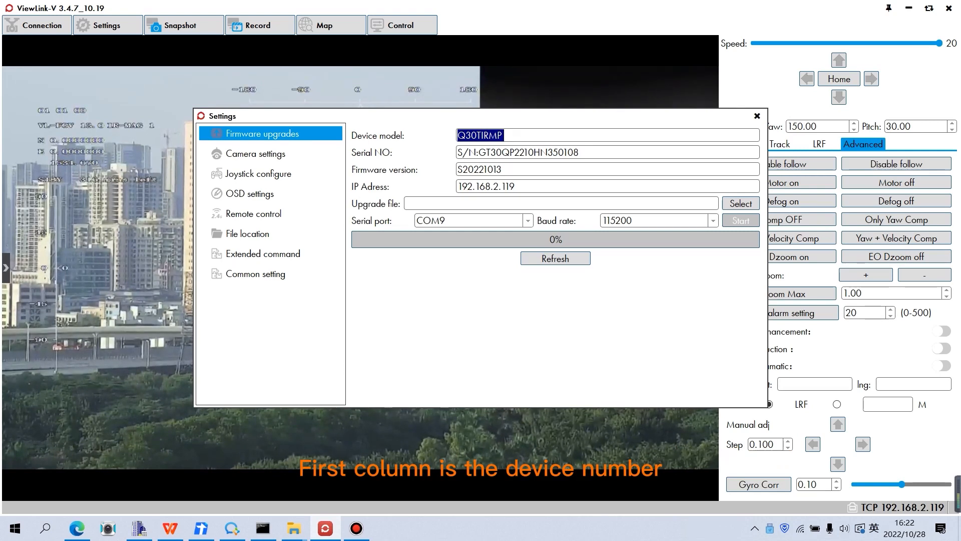
drag(579, 152, 457, 152)
drag(517, 170, 456, 170)
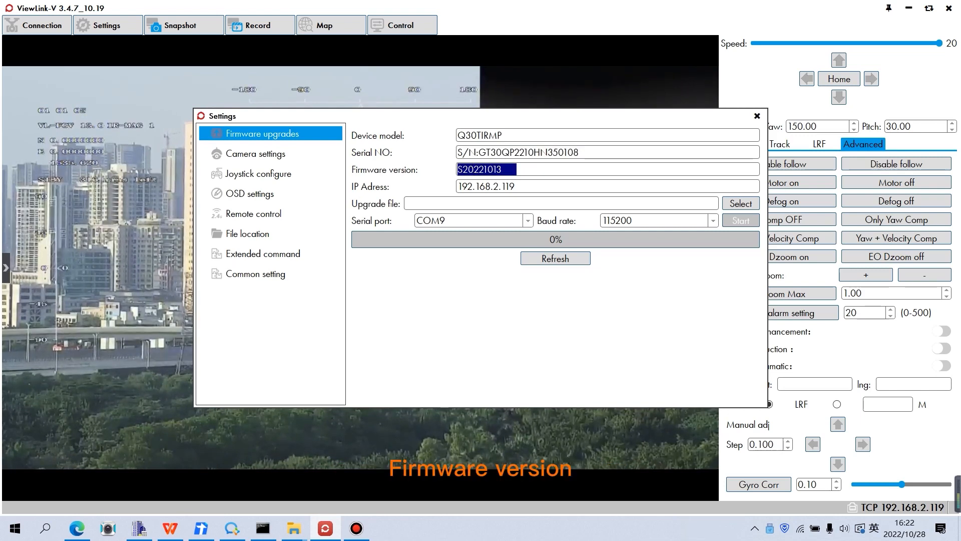
drag(517, 186, 457, 187)
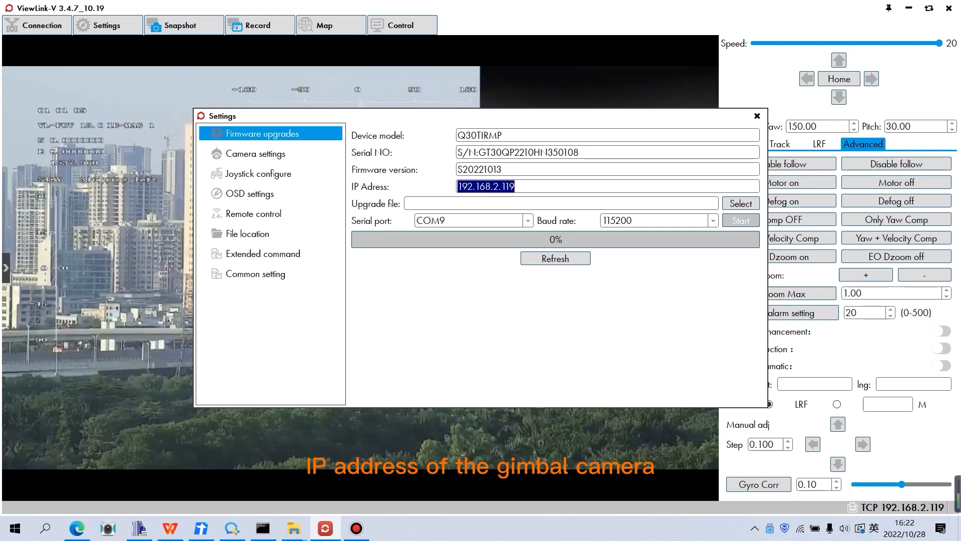
click(521, 187)
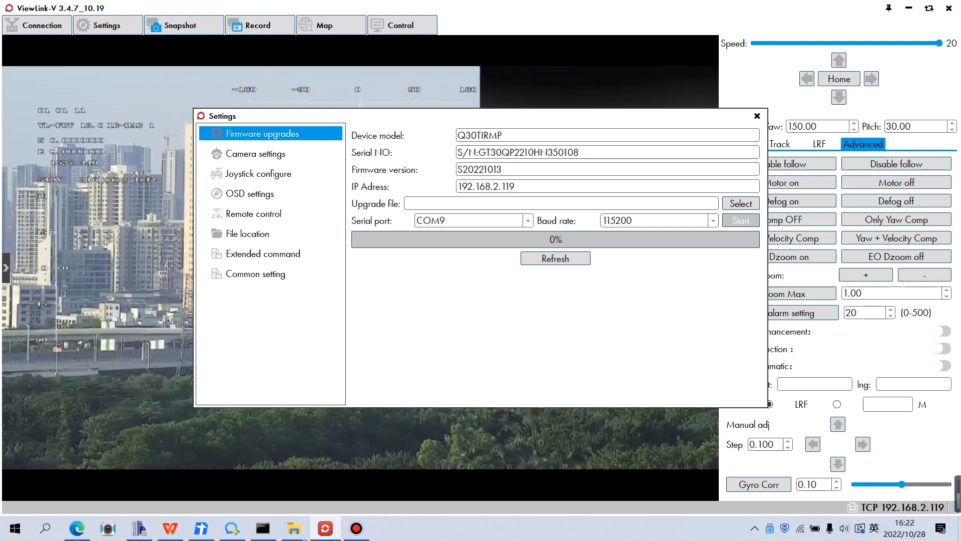
click(37, 25)
drag(421, 182, 359, 183)
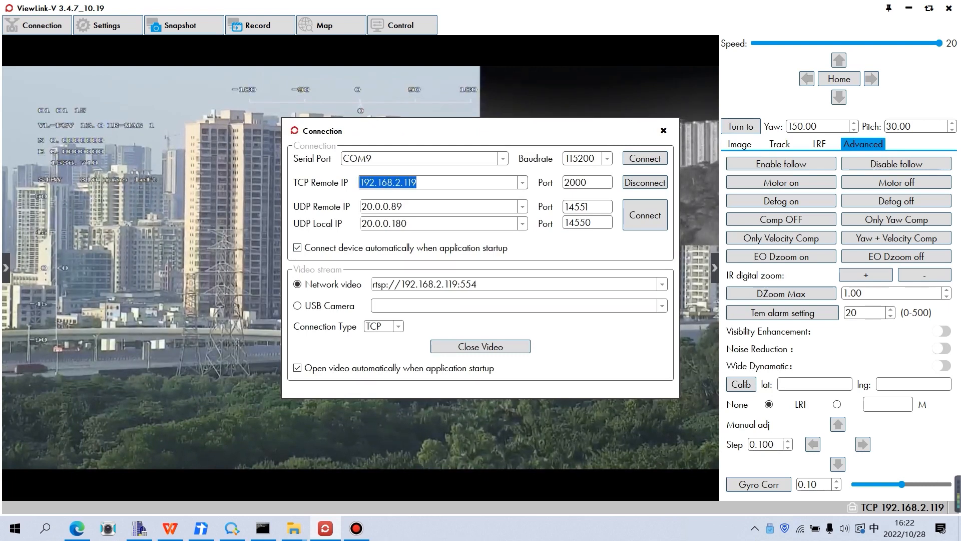
Return to the firmware upgrade settings, open the upgrade file selection, and close it without choosing a file
click(102, 25)
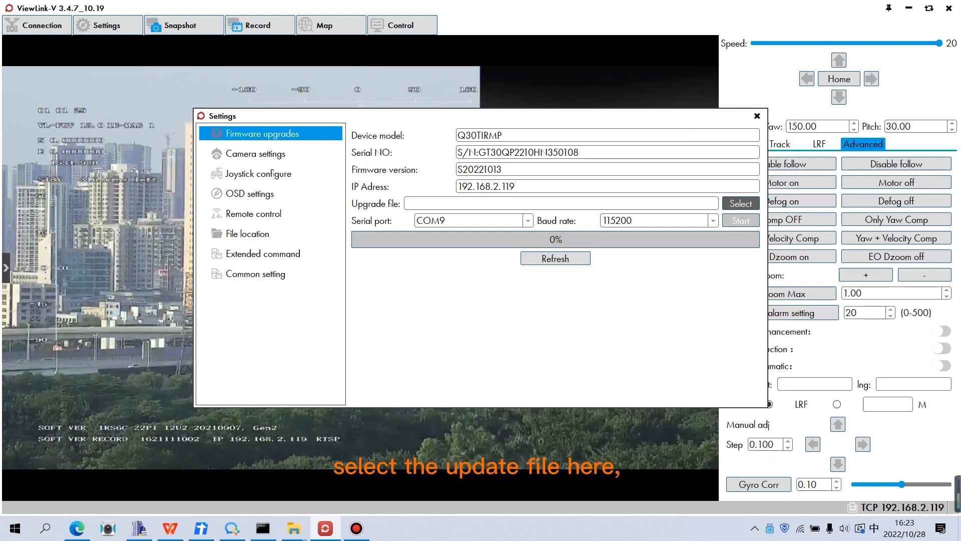
click(741, 203)
click(674, 86)
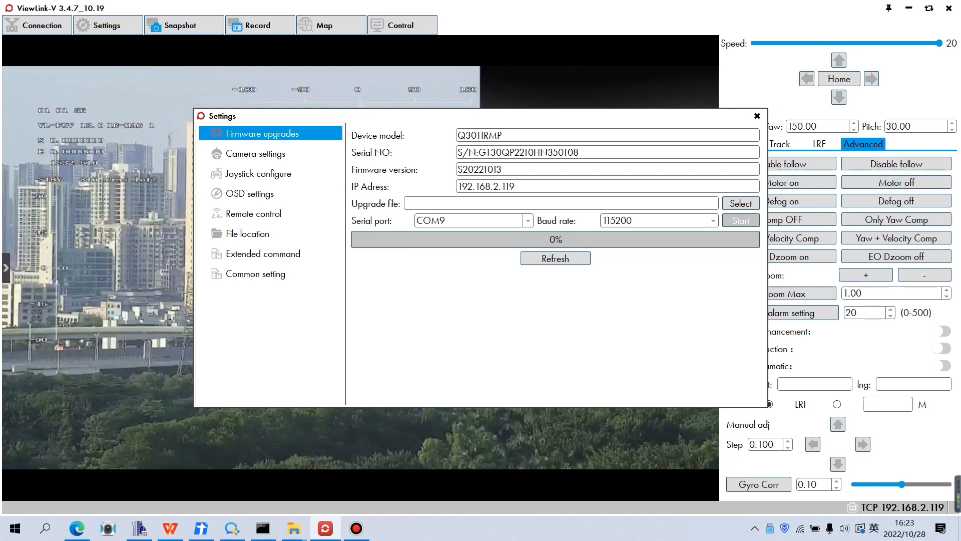
Open the camera settings and select 1280*720 as the sub stream's resolution
click(271, 154)
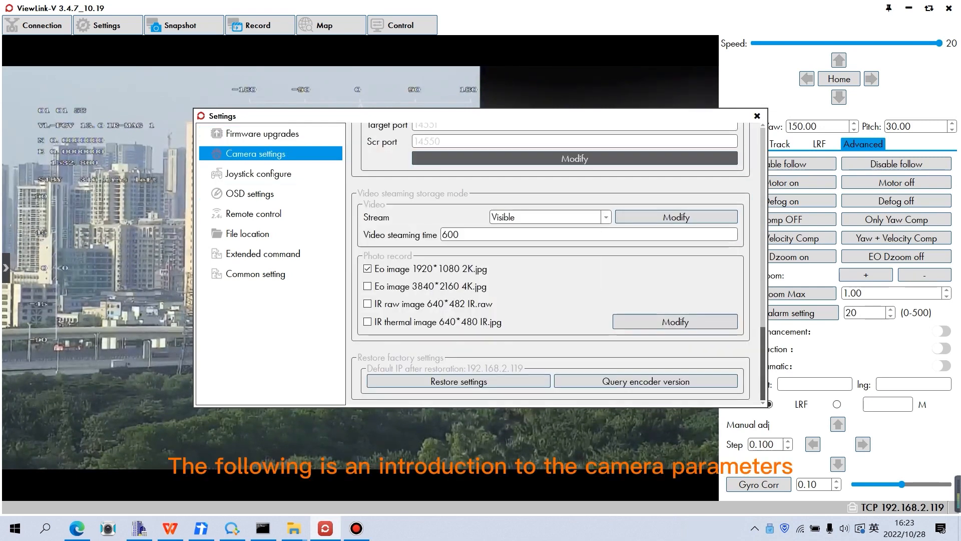
scroll(551, 265, up, 15)
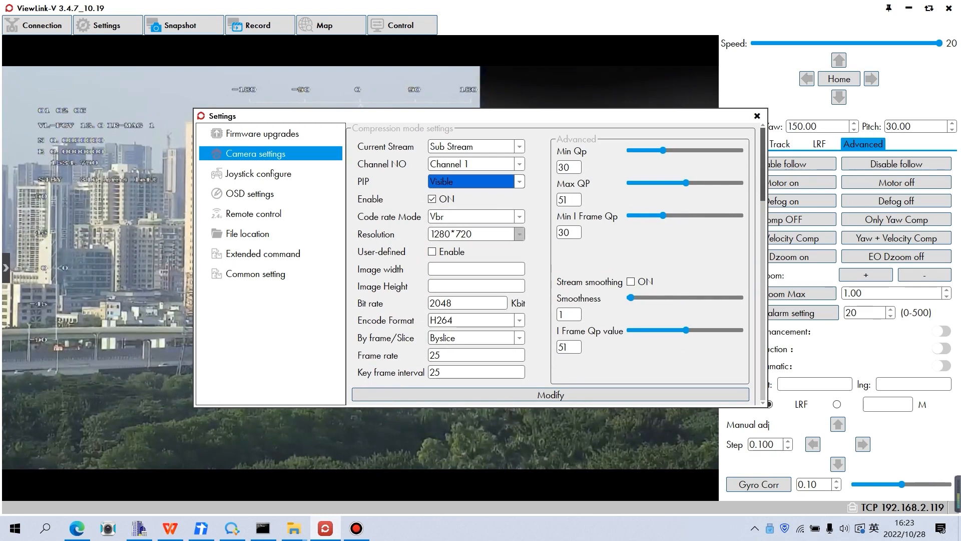
click(520, 235)
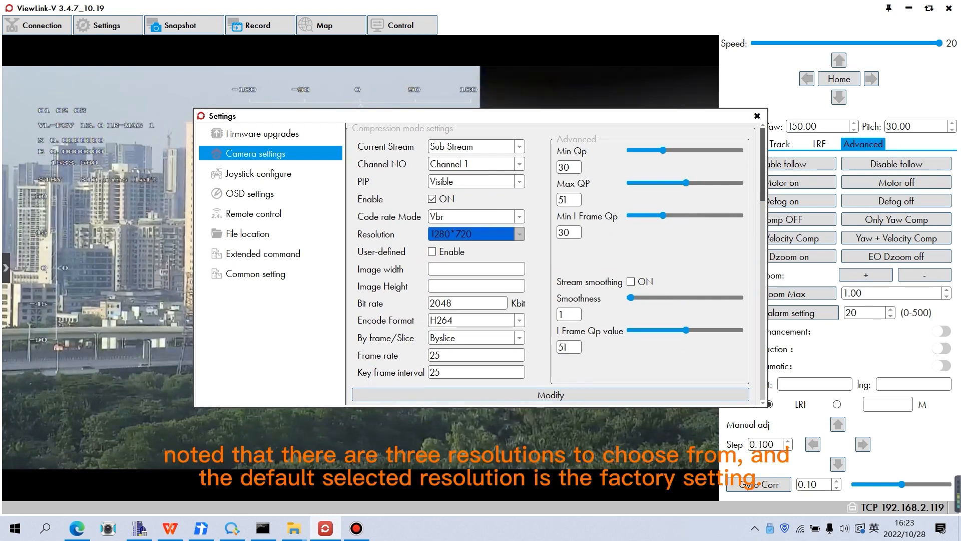
click(519, 235)
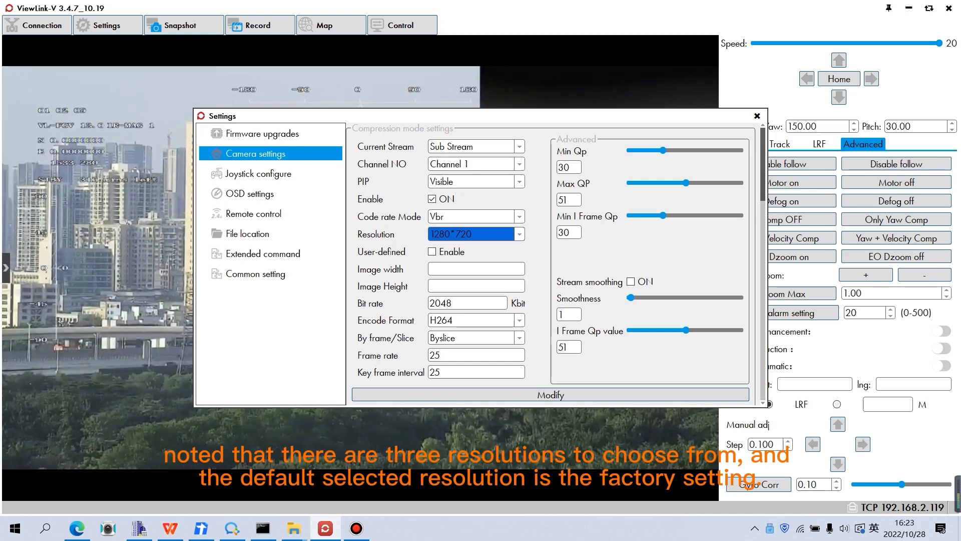
click(520, 234)
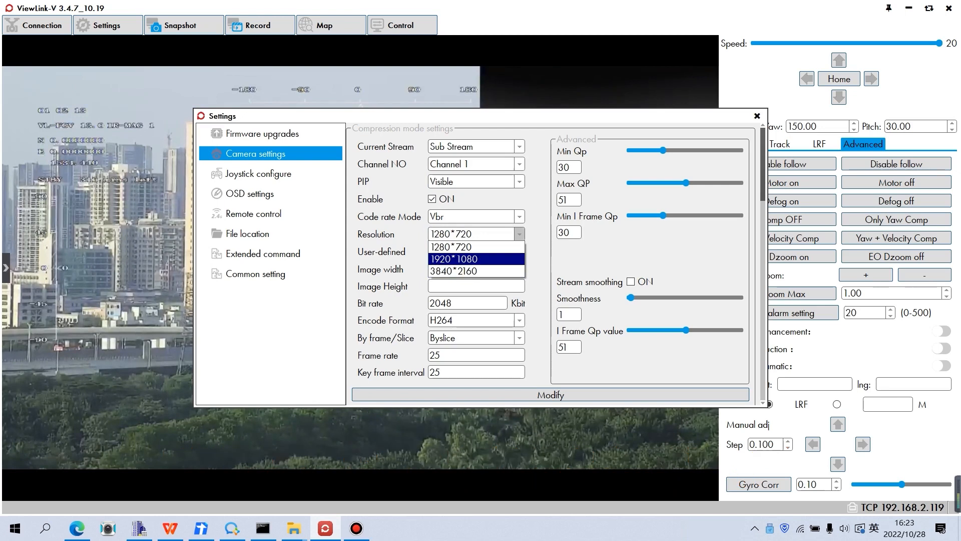
click(452, 246)
Examine the local IP and gateway addresses in the Camera Local IP settings
scroll(551, 264, down, 1)
scroll(550, 265, down, 6)
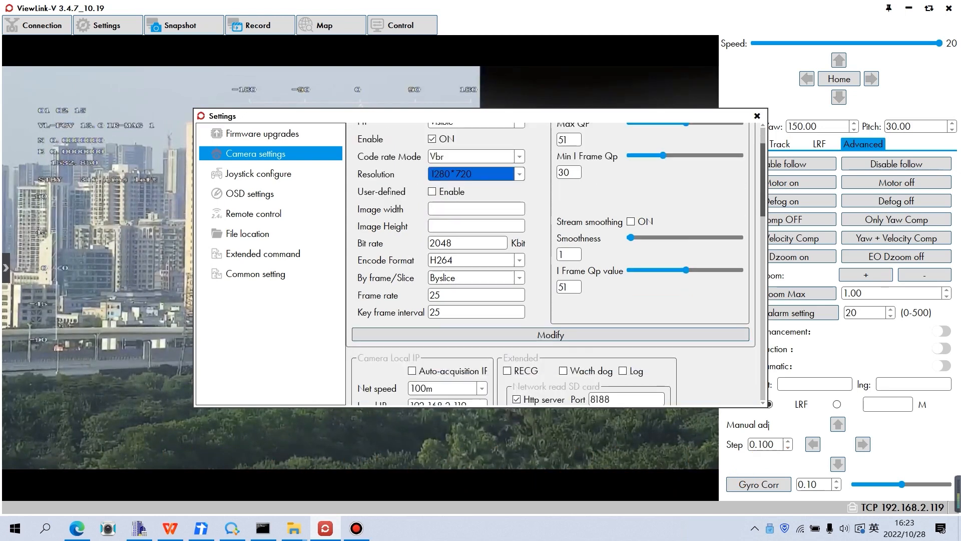
scroll(551, 265, down, 2)
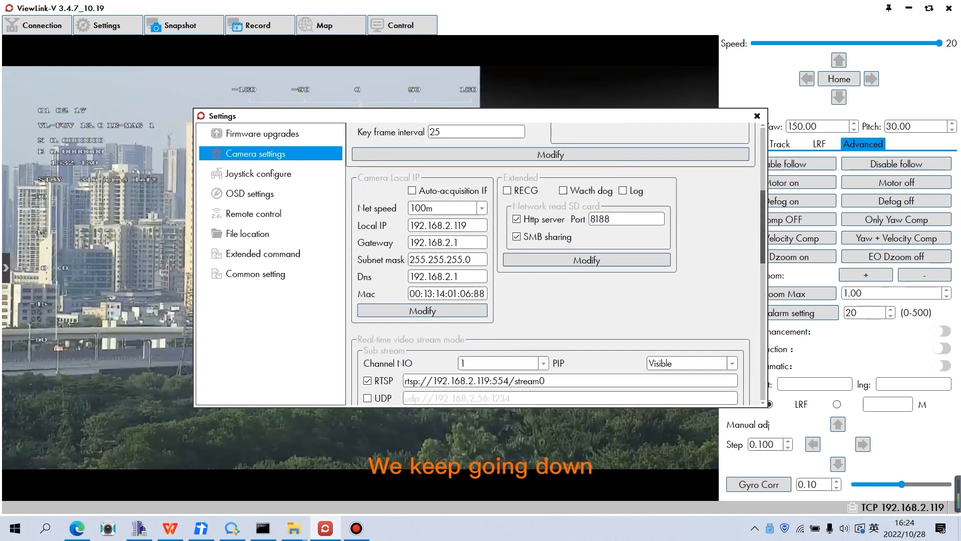
scroll(551, 265, up, 1)
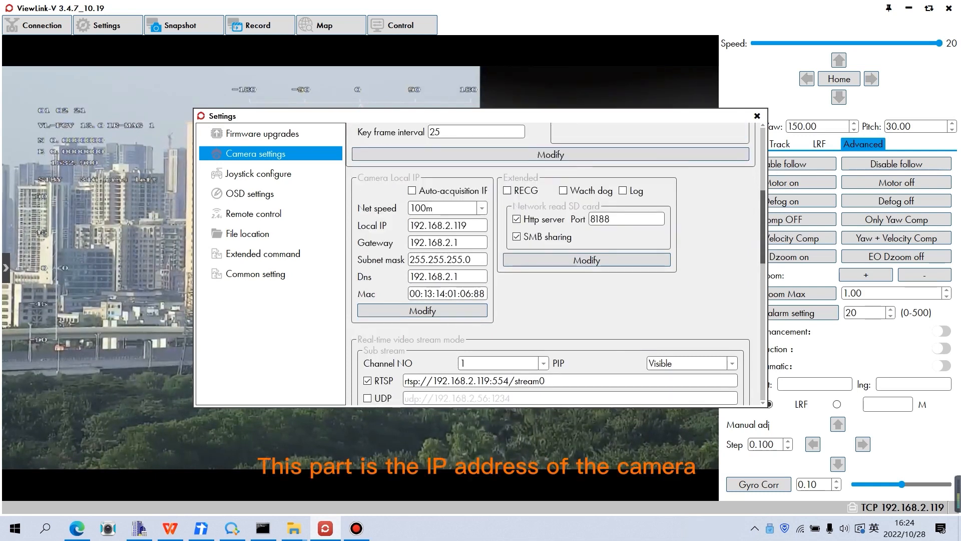
click(467, 225)
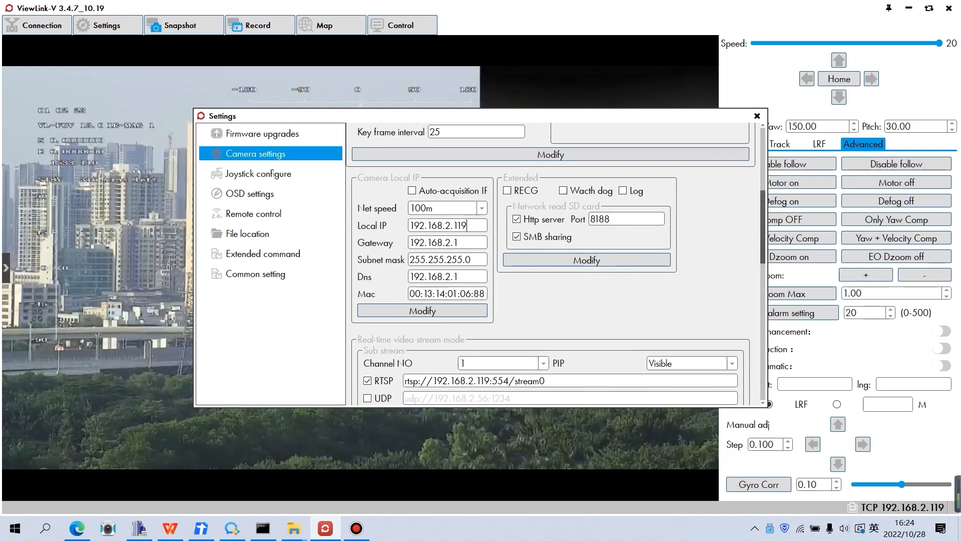
drag(468, 225, 410, 225)
drag(460, 242, 409, 242)
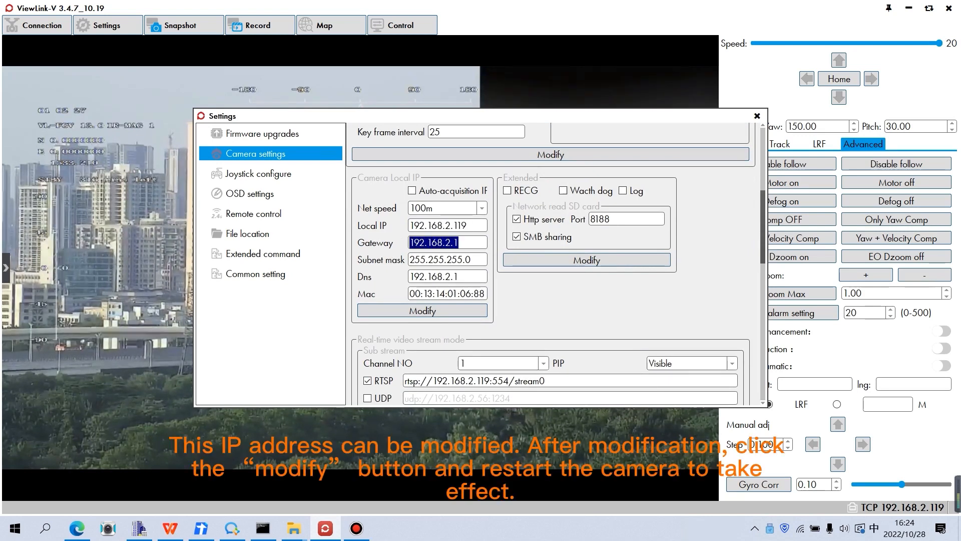
click(467, 243)
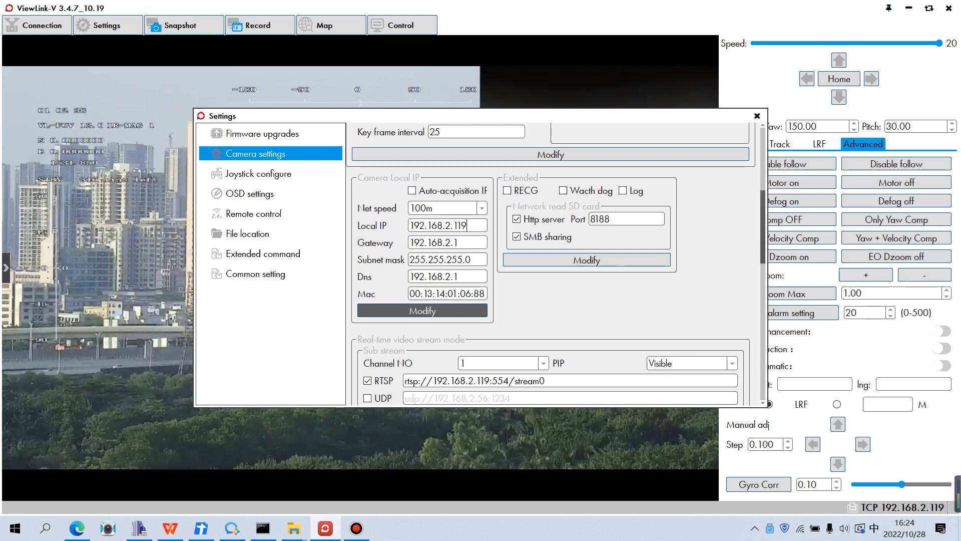
Examine the remaining camera settings for streaming, data transmission and storage, query the encoder version, and view the joystick settings
scroll(551, 262, down, 5)
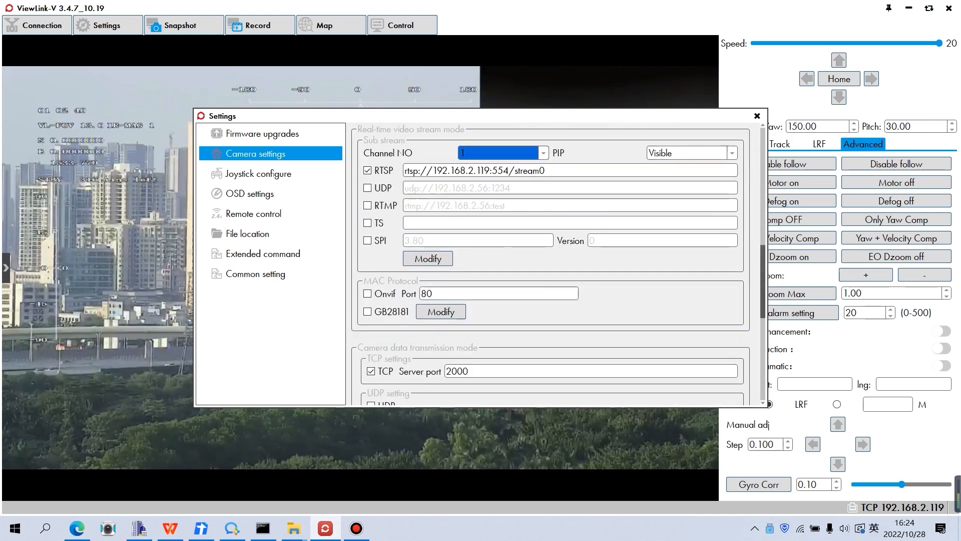
scroll(551, 263, down, 5)
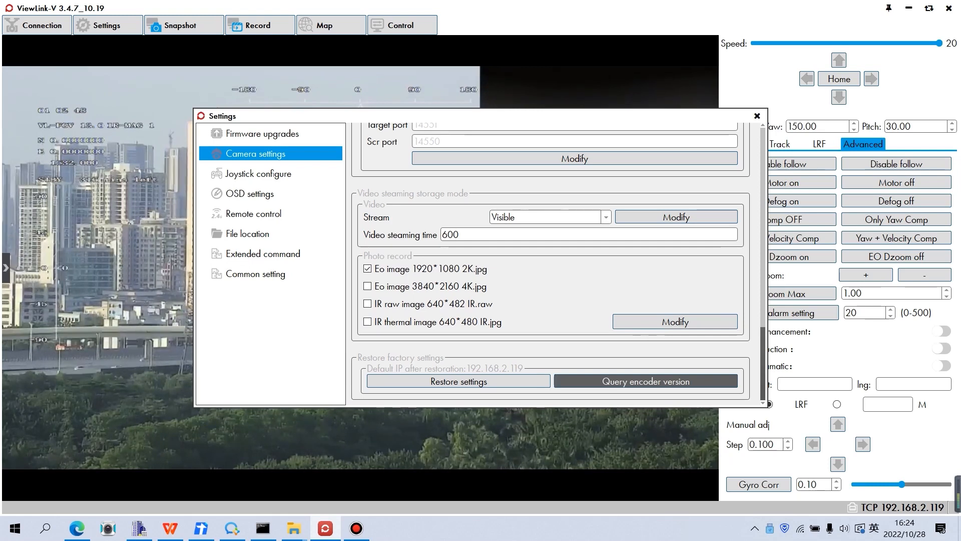
scroll(551, 263, up, 8)
scroll(551, 263, down, 4)
scroll(551, 263, down, 3)
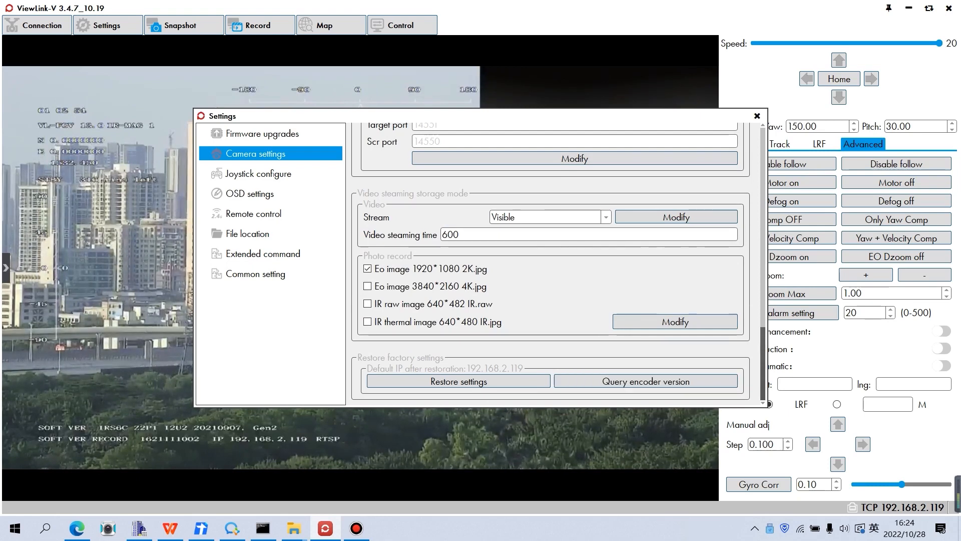
drag(481, 116, 612, 102)
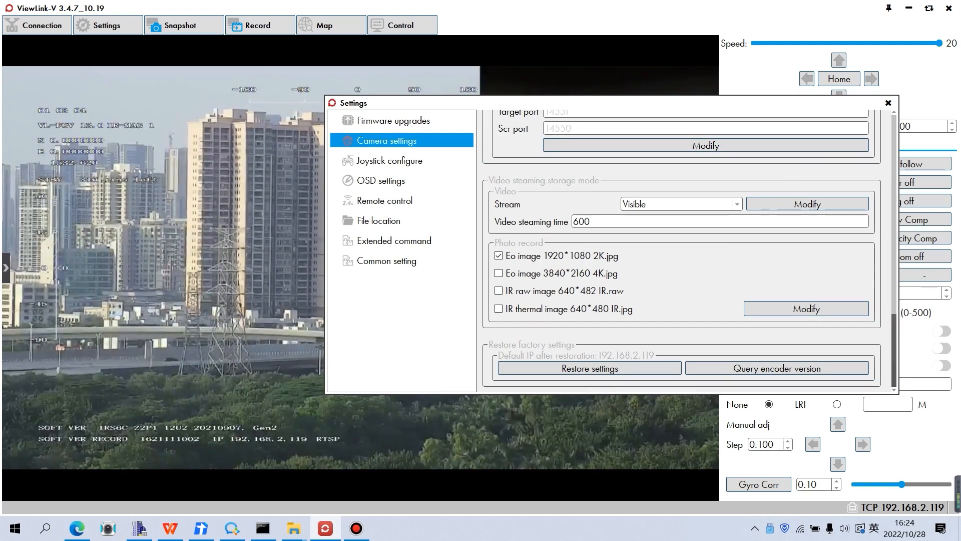
drag(440, 102, 408, 107)
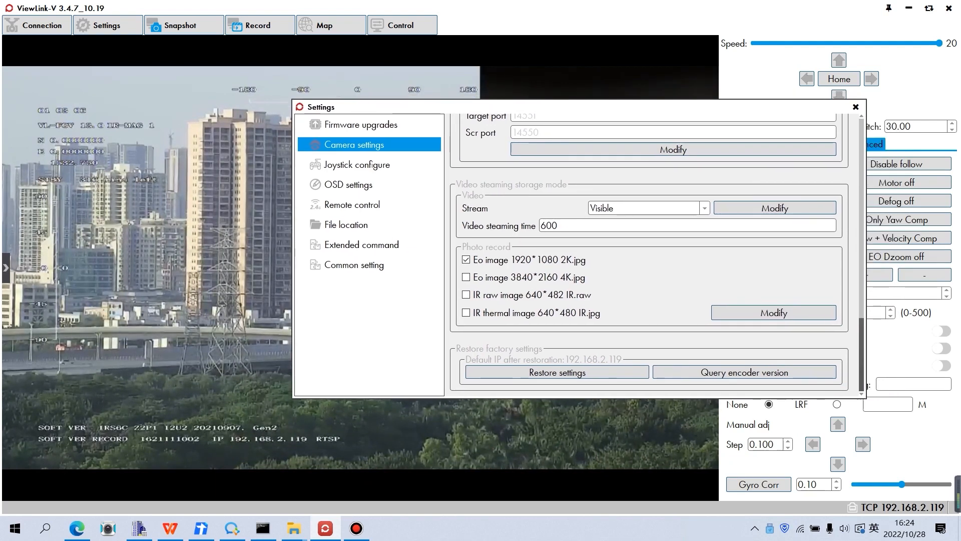
click(357, 164)
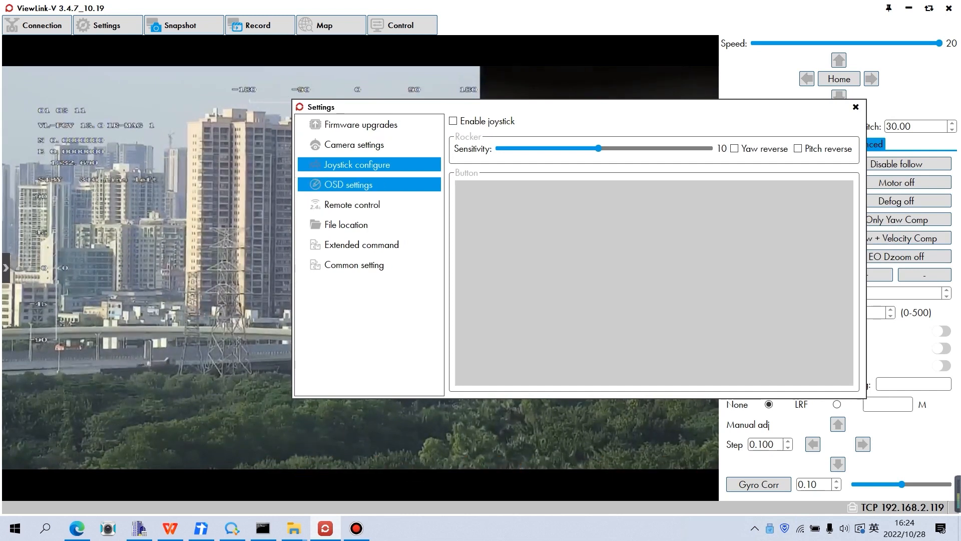
Open the OSD settings and switch Enable OSD off and back on
click(349, 184)
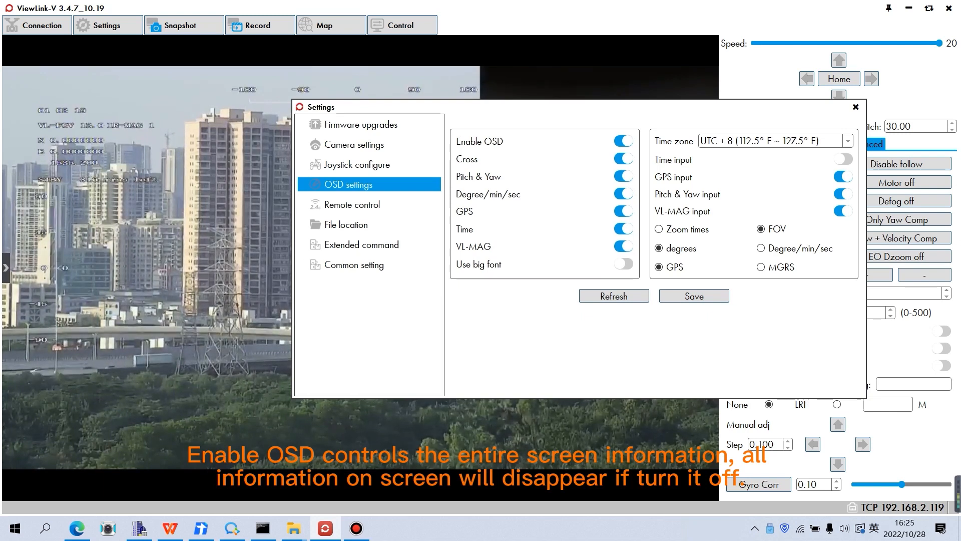
drag(551, 107, 592, 123)
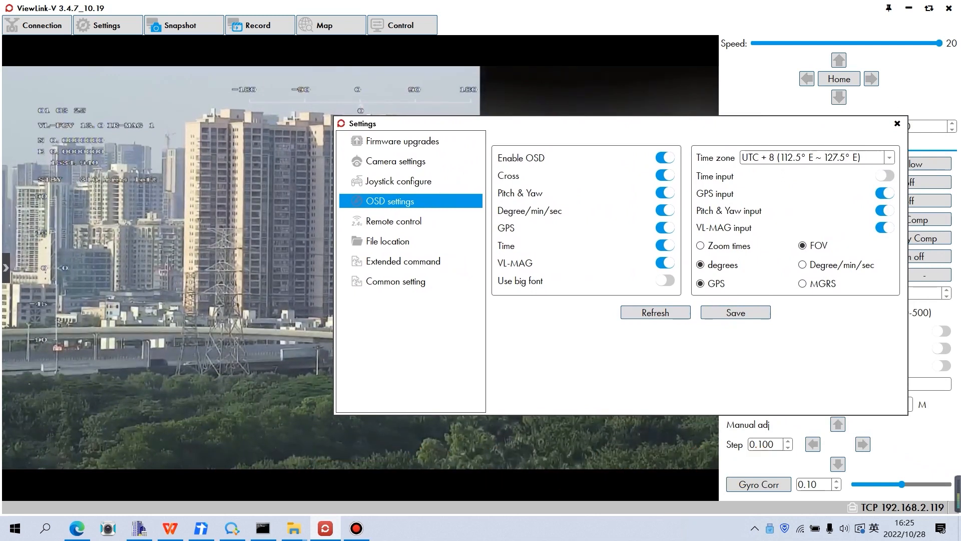
click(665, 158)
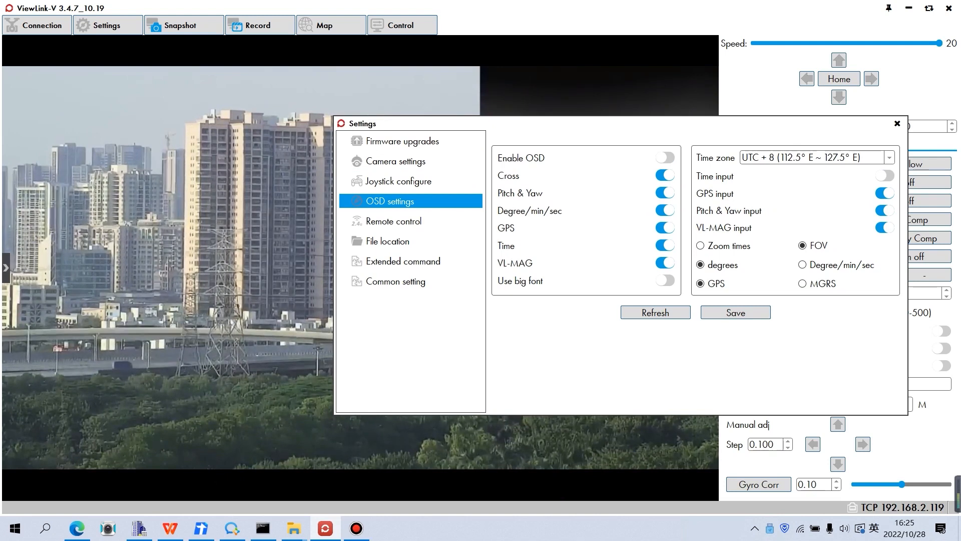
click(666, 157)
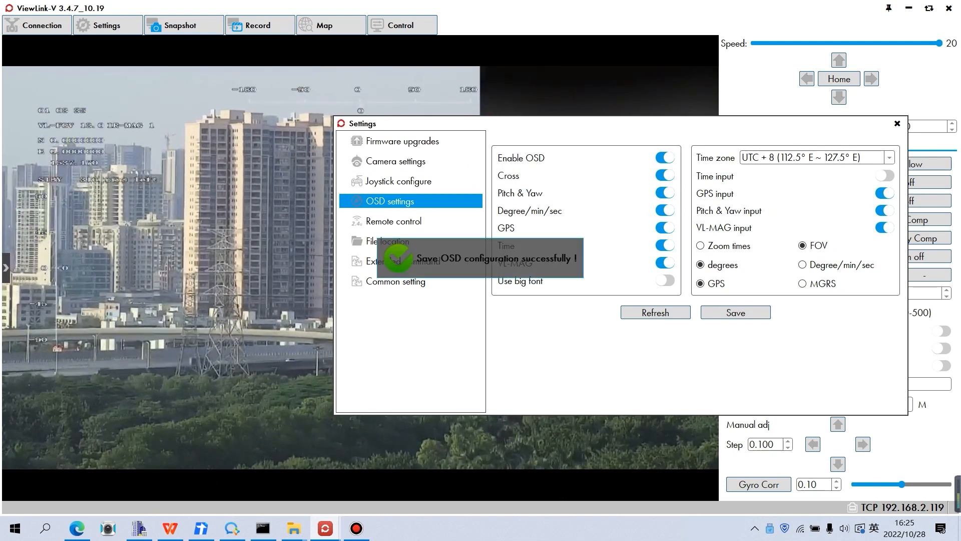
Move the settings window clear of the video centre and switch the Cross display off and back on
drag(620, 124, 431, 321)
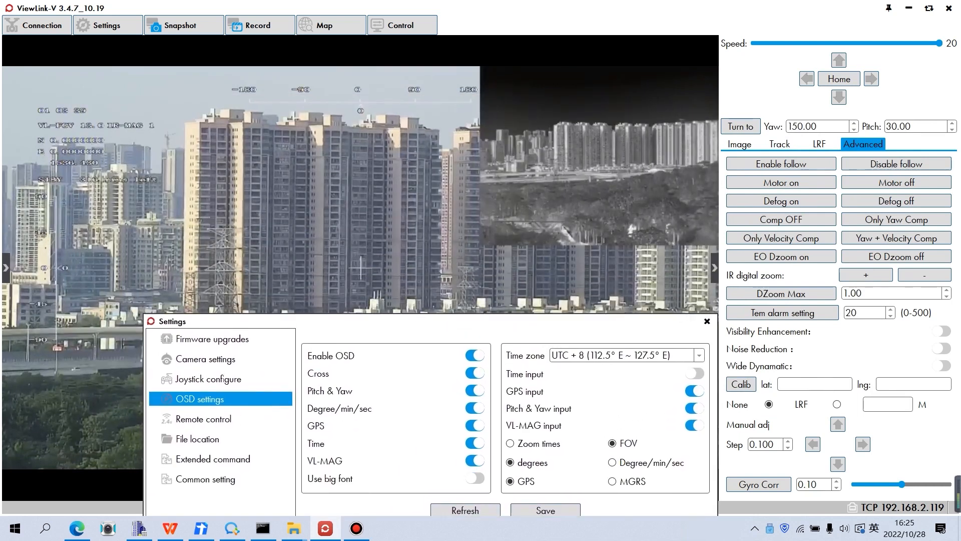
click(474, 373)
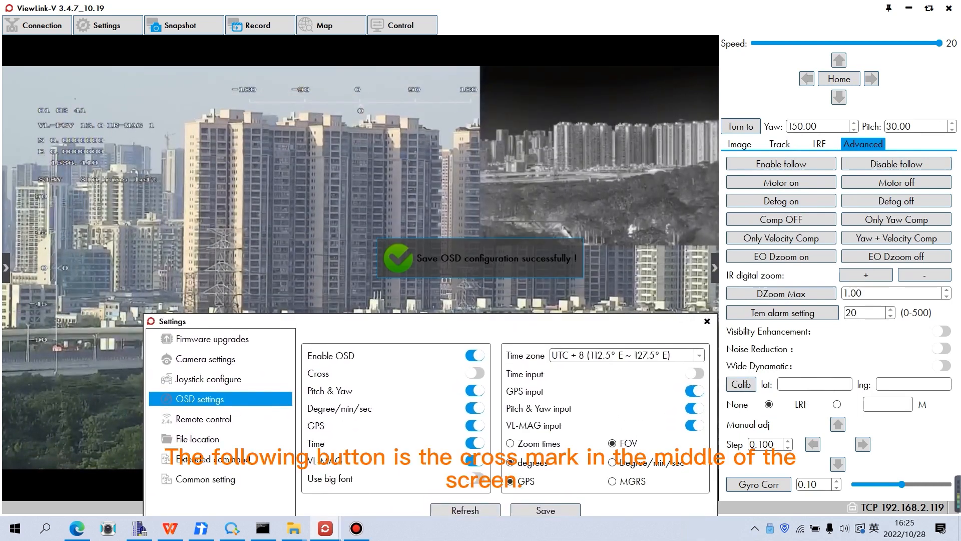
click(474, 373)
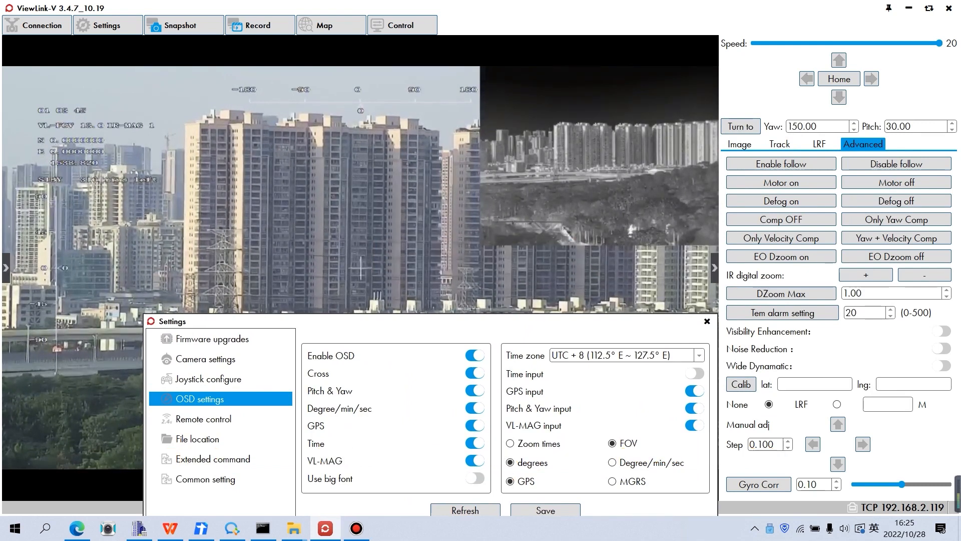
Switch the Pitch & Yaw display off and back on twice, with the settings window clear of the angle scales
drag(226, 321, 507, 163)
click(757, 232)
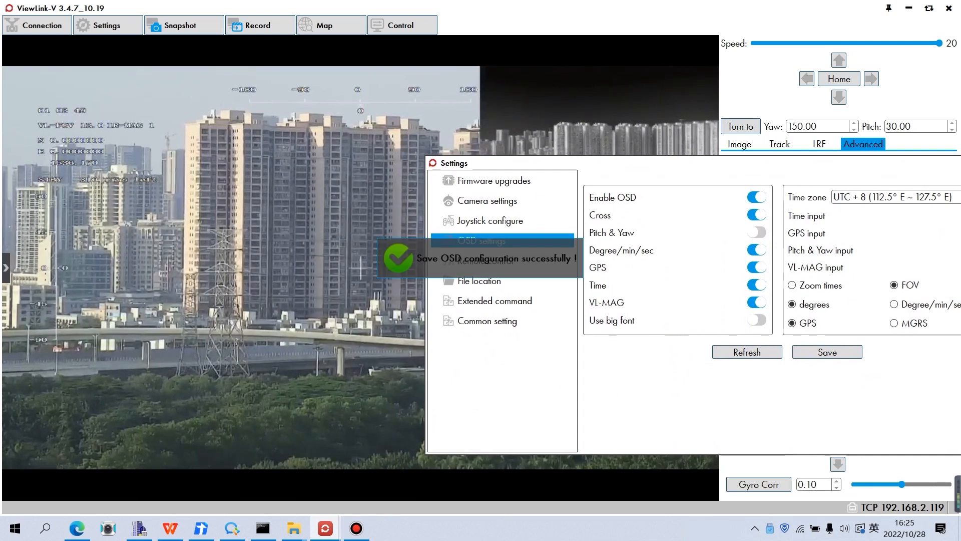
click(757, 232)
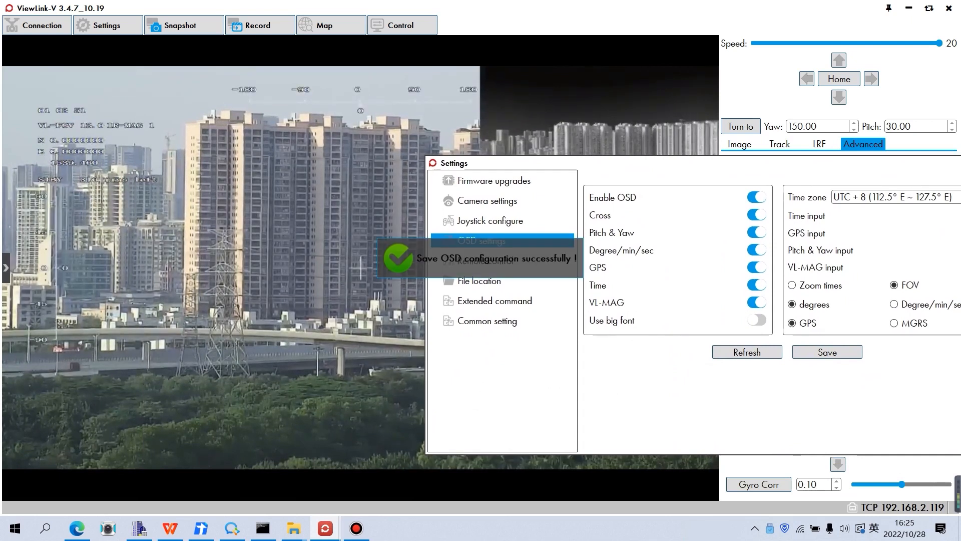
click(756, 233)
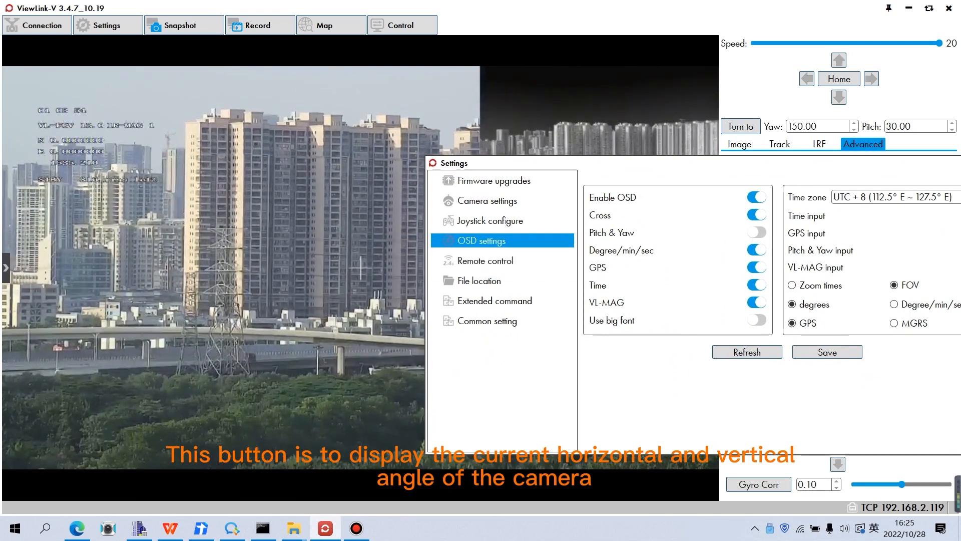
click(757, 232)
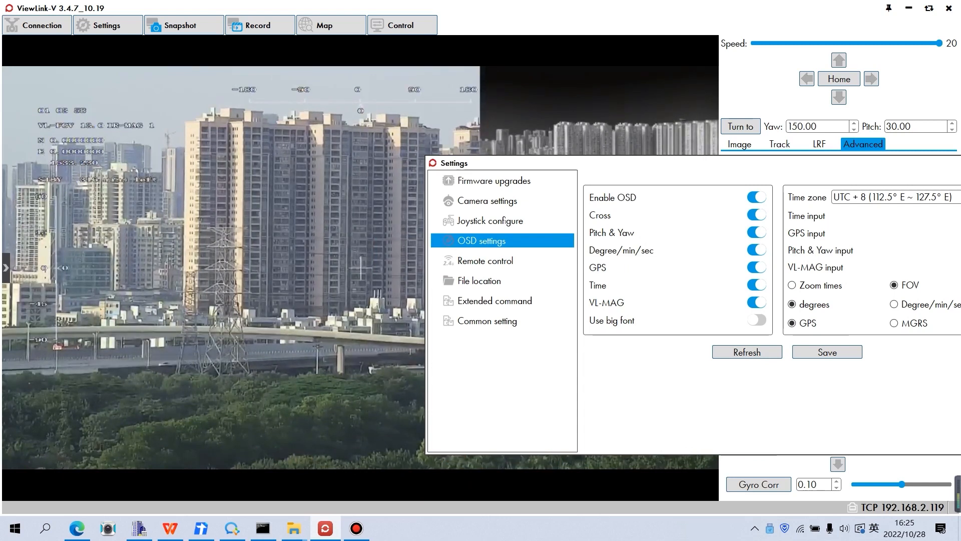
Switch the Degree/min/sec and GPS displays off and back on, one after the other
click(757, 249)
click(757, 250)
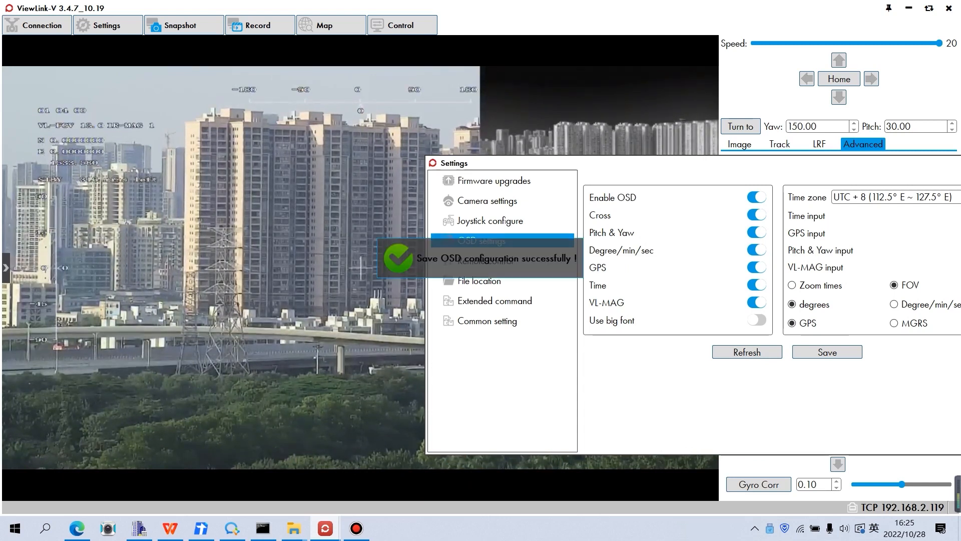
click(757, 267)
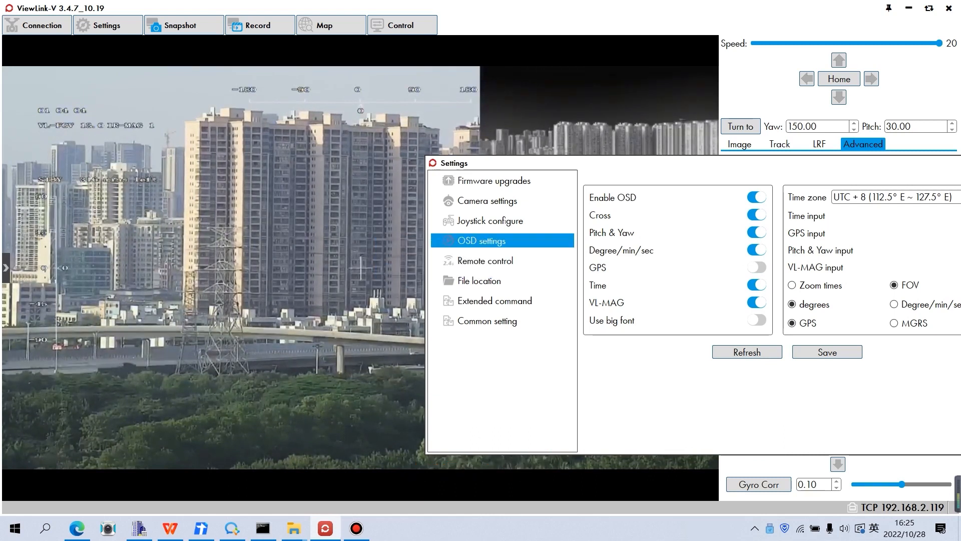
click(757, 267)
Switch the Time display off and on twice, and the VL-MAG display off and back on
click(757, 285)
click(756, 285)
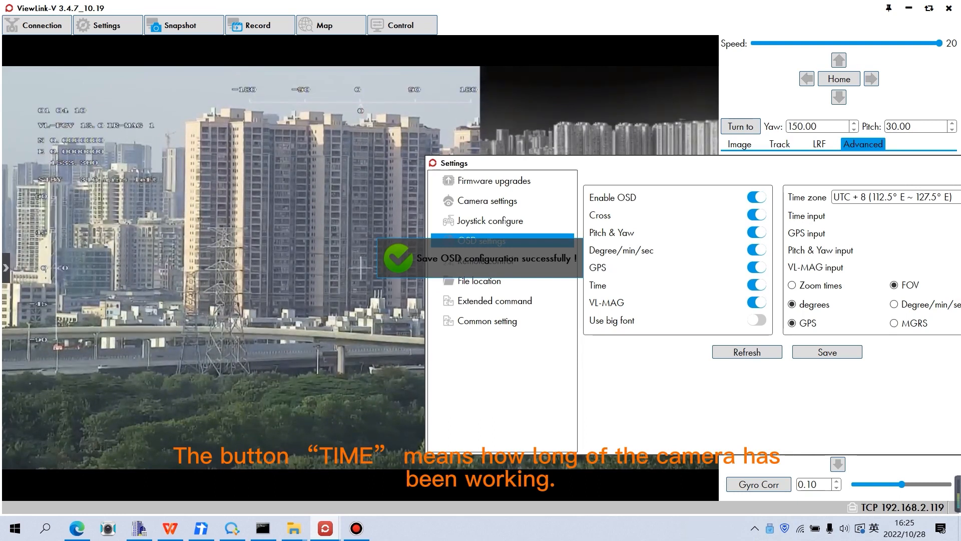
click(757, 285)
click(757, 284)
click(756, 302)
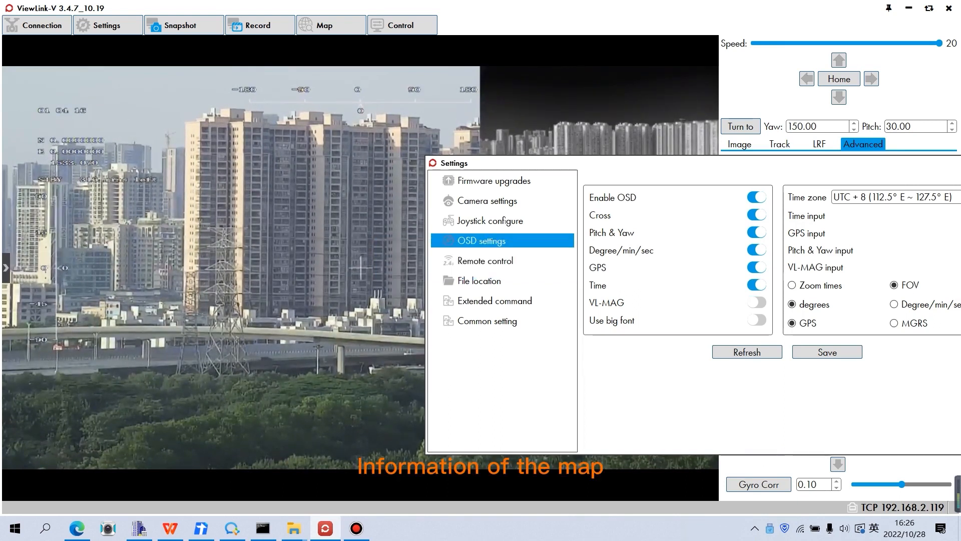
click(757, 303)
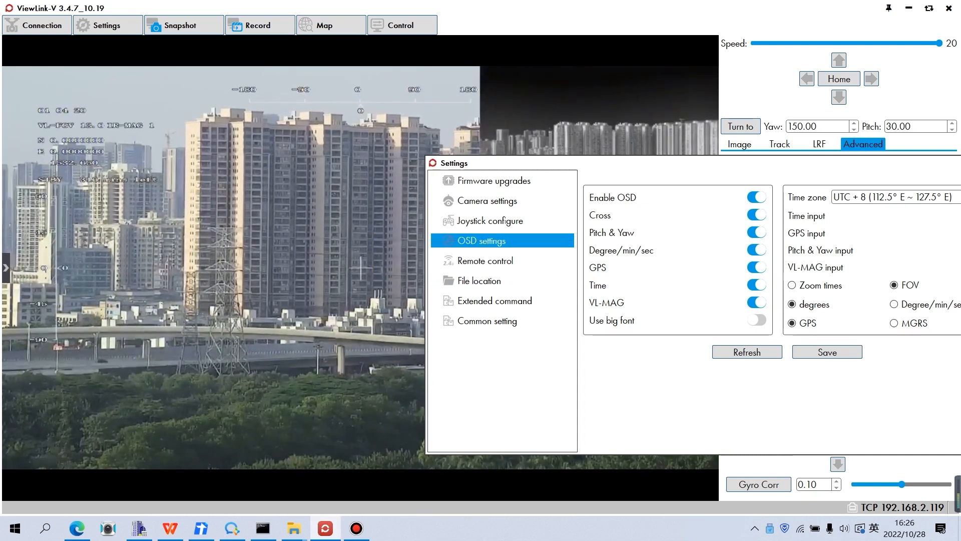
Switch Use big font for the OSD text on and back off twice
click(756, 320)
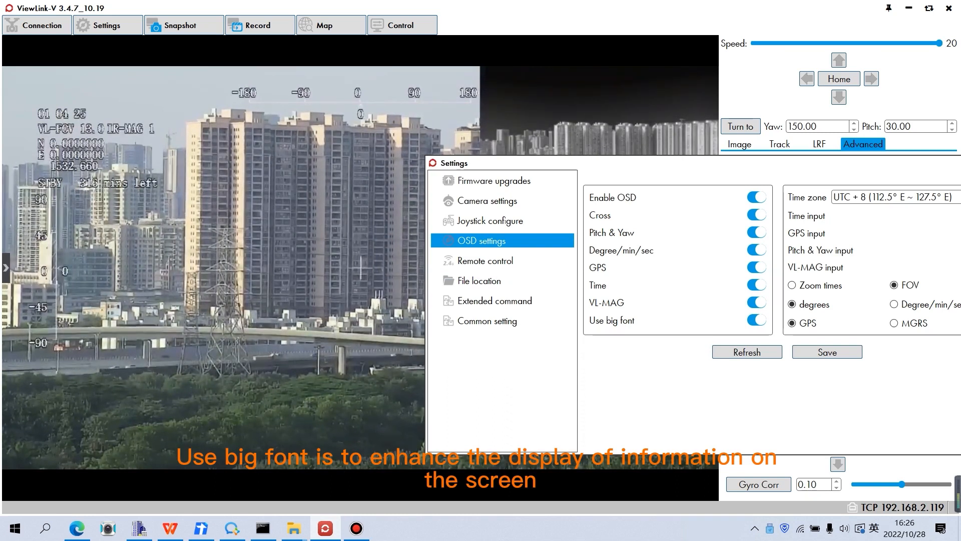
click(756, 320)
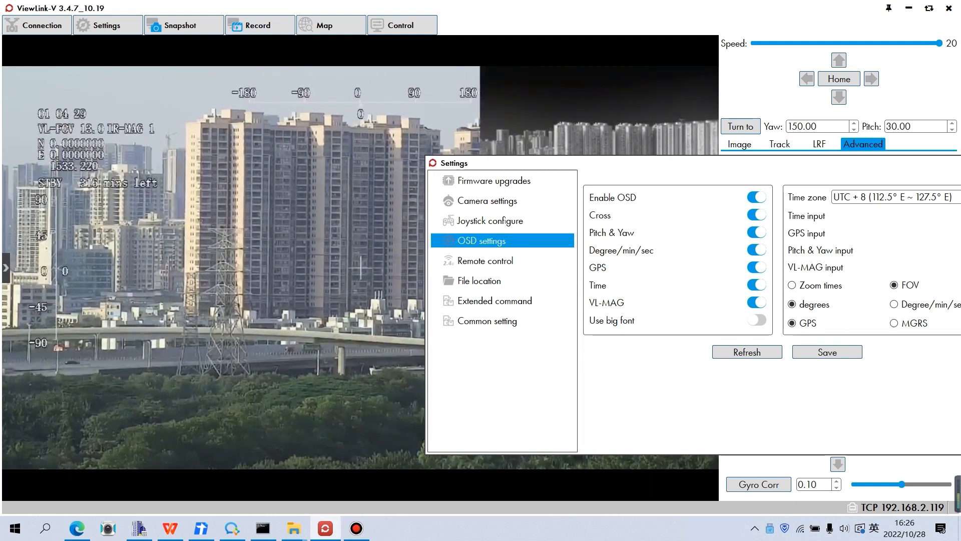
click(757, 320)
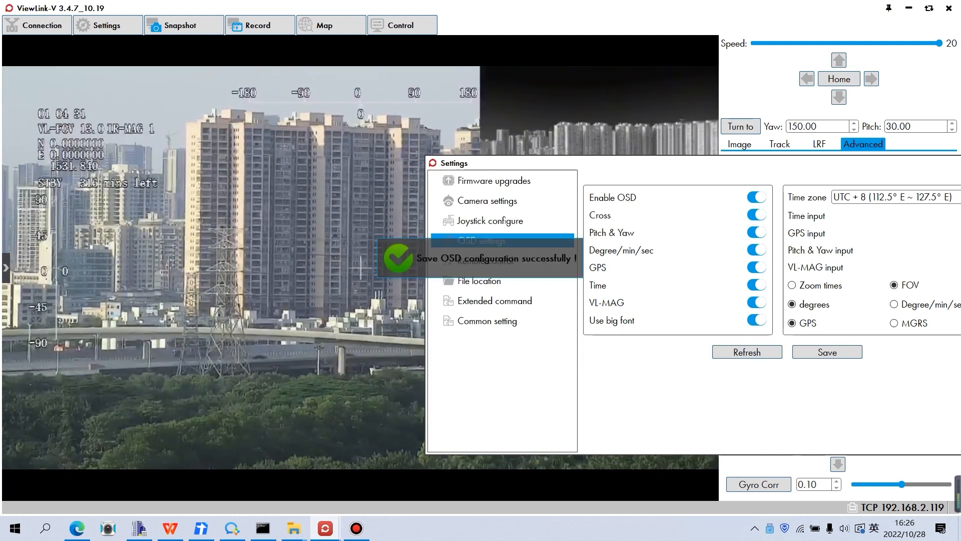
drag(666, 163, 595, 161)
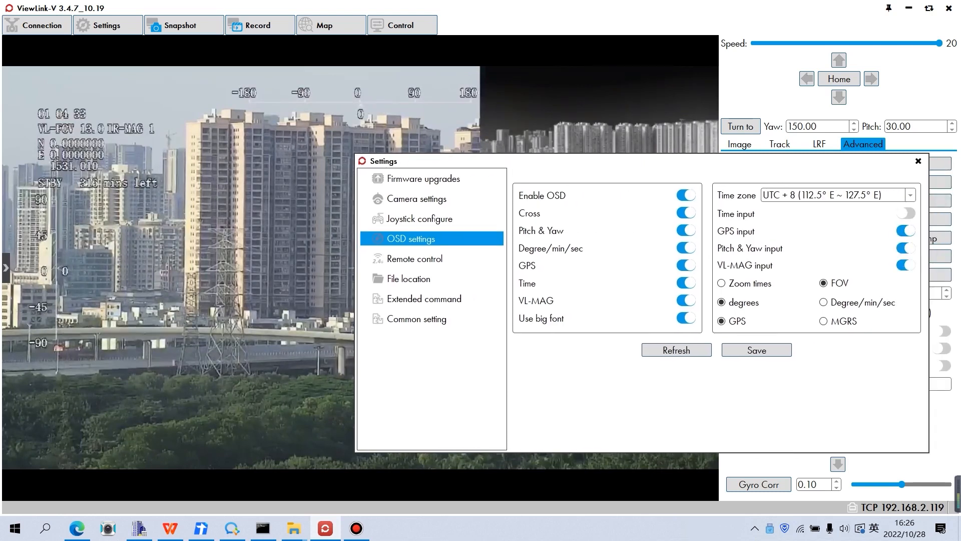
click(686, 318)
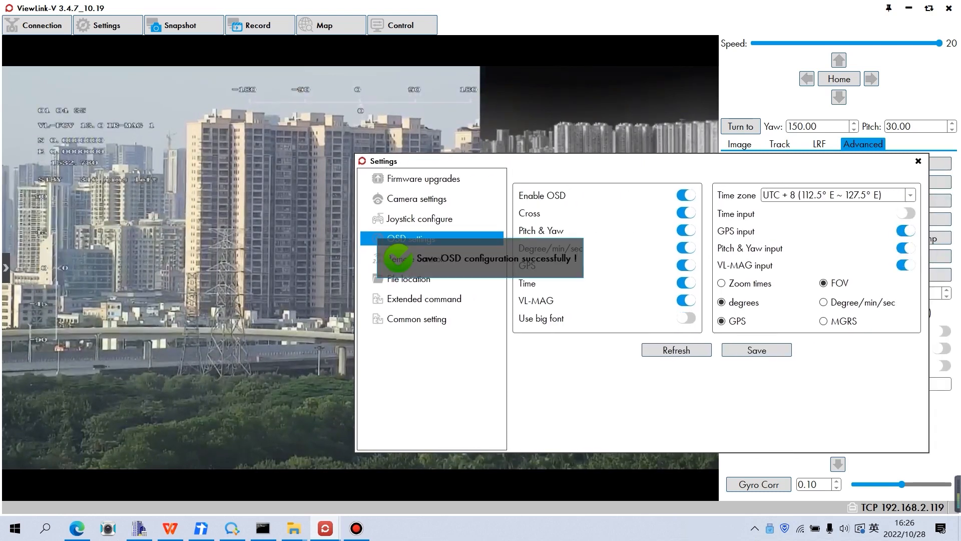
View the available OSD time zones and close the list without choosing another one
drag(651, 160, 500, 149)
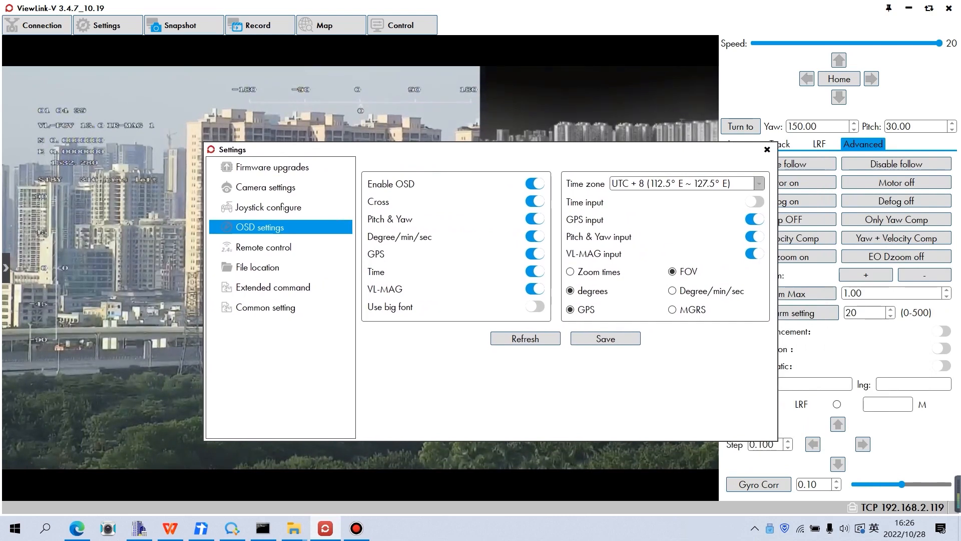
click(759, 184)
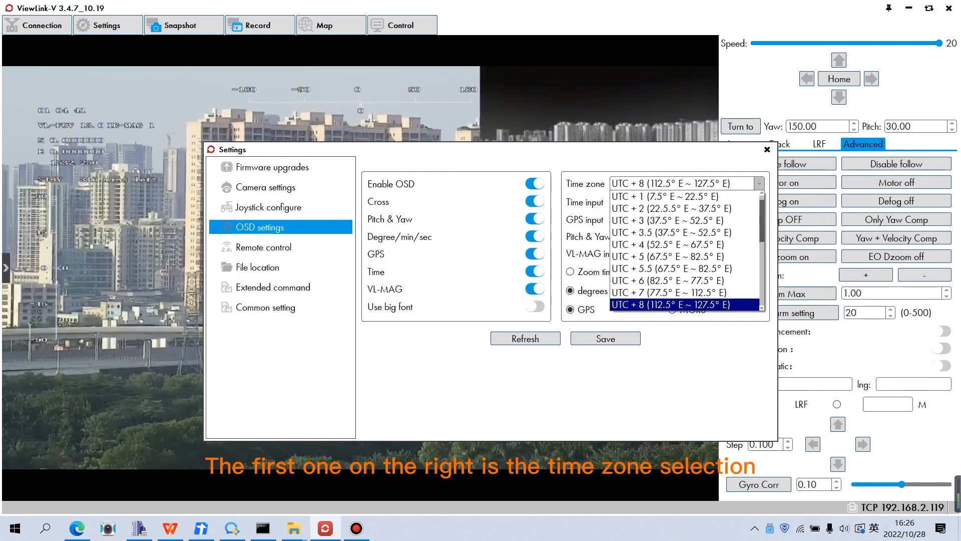
click(759, 184)
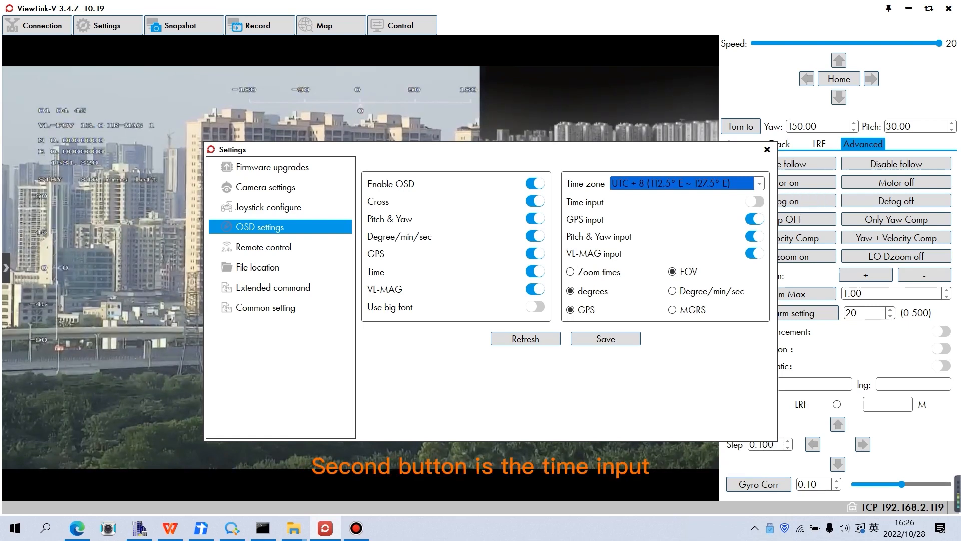
Switch Time input on and back off, and save the OSD configuration
click(754, 201)
click(755, 201)
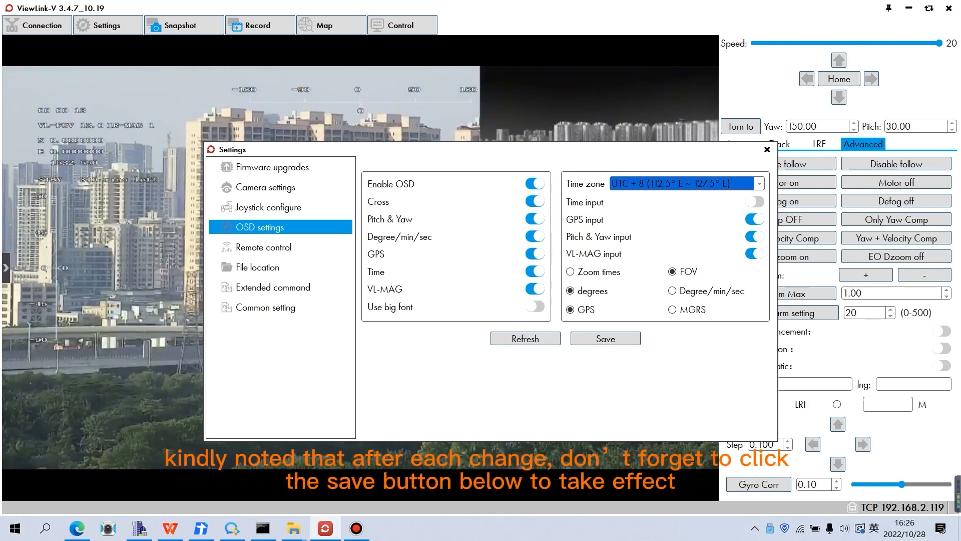
drag(481, 150, 517, 142)
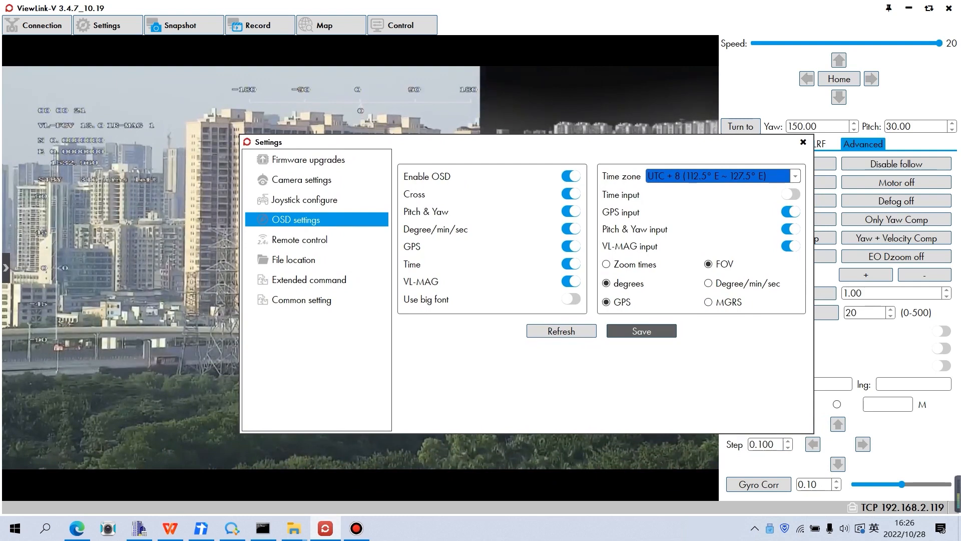
click(642, 331)
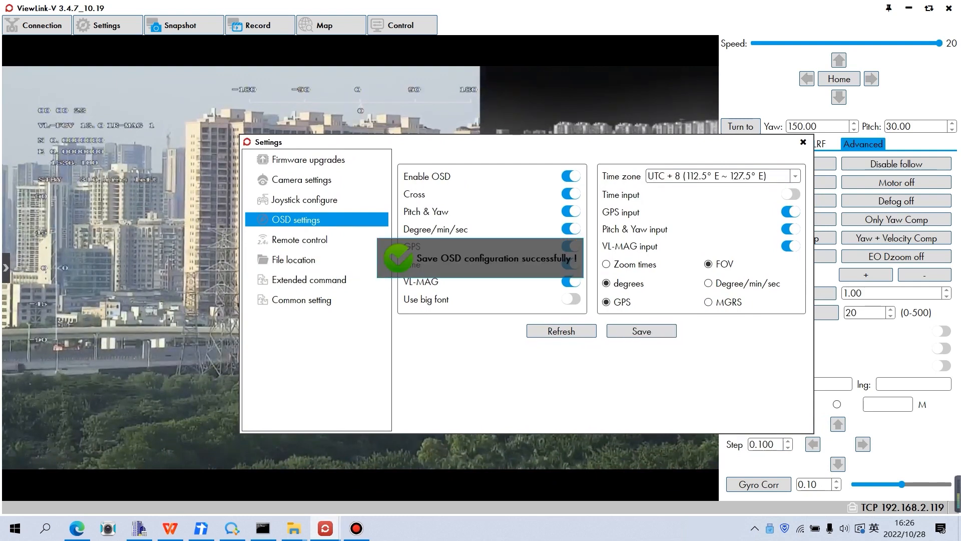
View the remote control channel assignments and open the file location settings for local captures and recordings
click(300, 239)
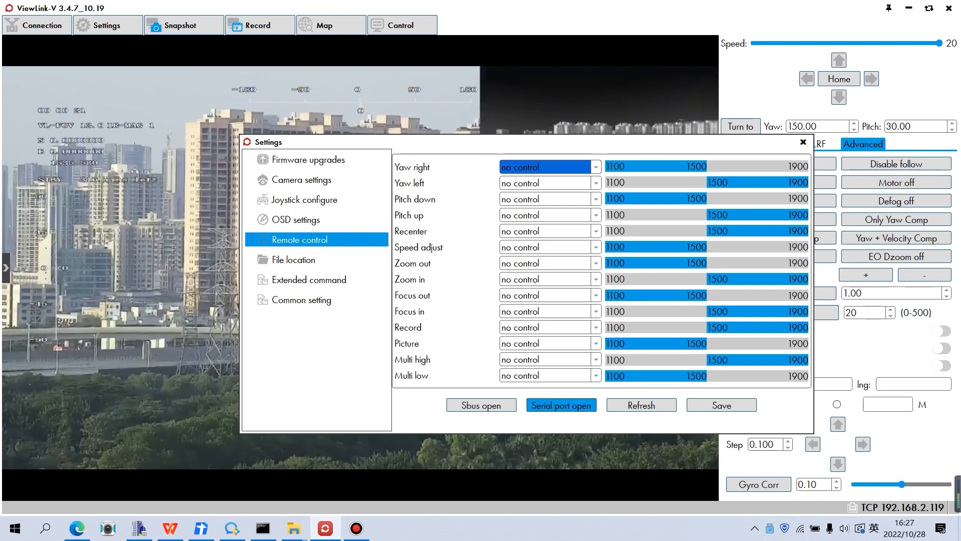
click(294, 259)
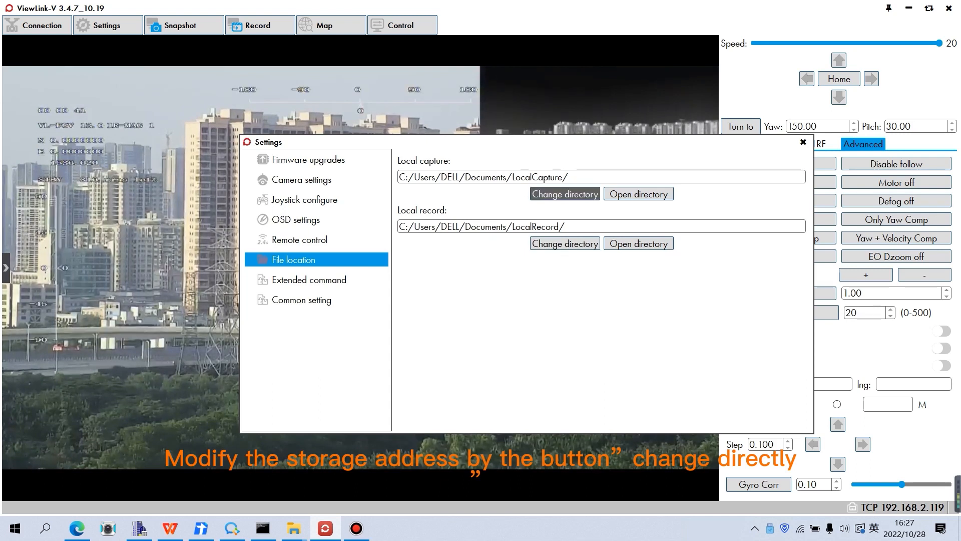
Check the folder chooser for local captures without changing the location, and browse the saved videos in the local record directory
click(566, 194)
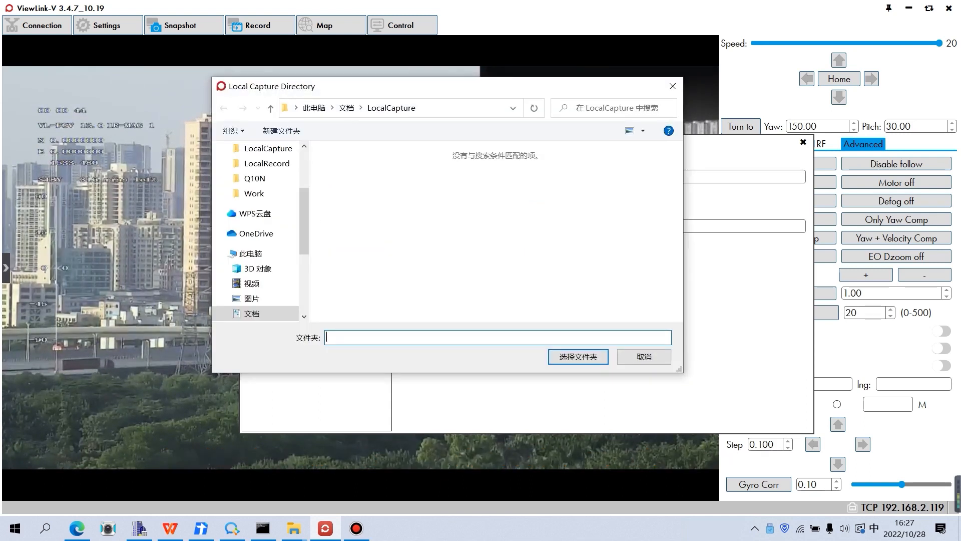
click(673, 86)
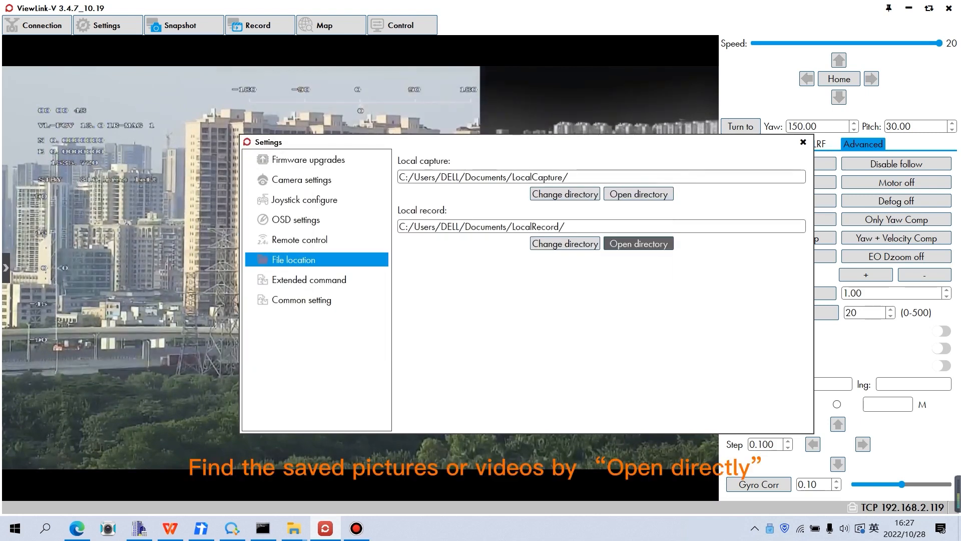
click(638, 243)
drag(581, 133, 550, 77)
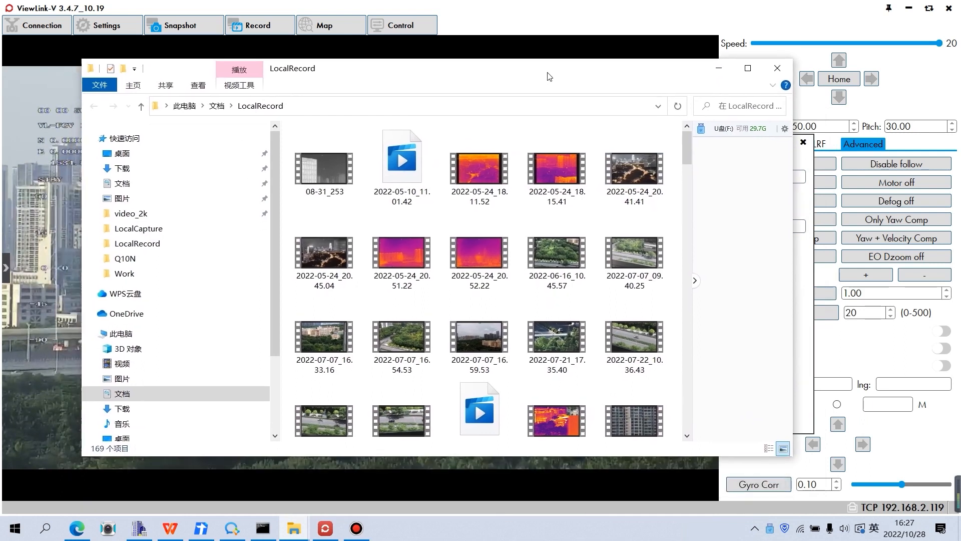
scroll(601, 160, down, 5)
scroll(558, 145, up, 5)
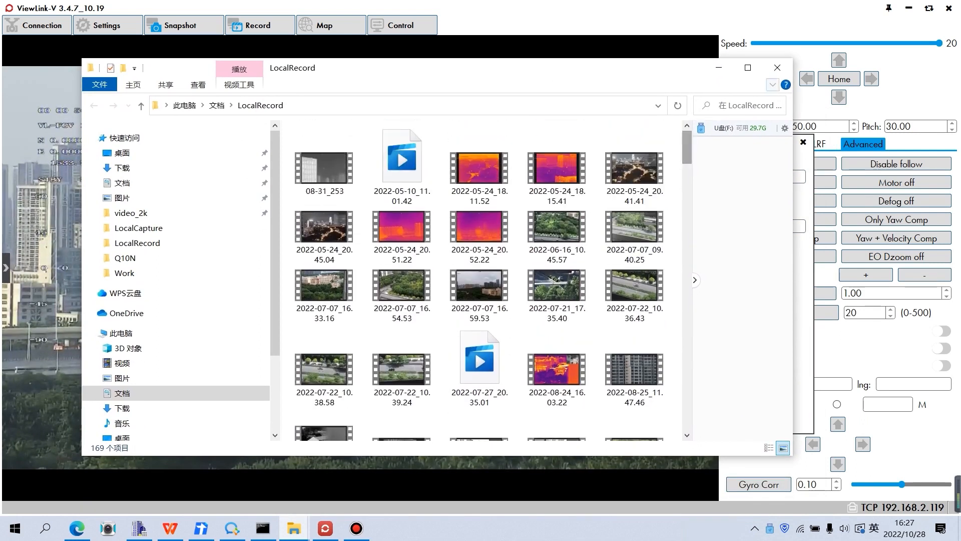
click(778, 67)
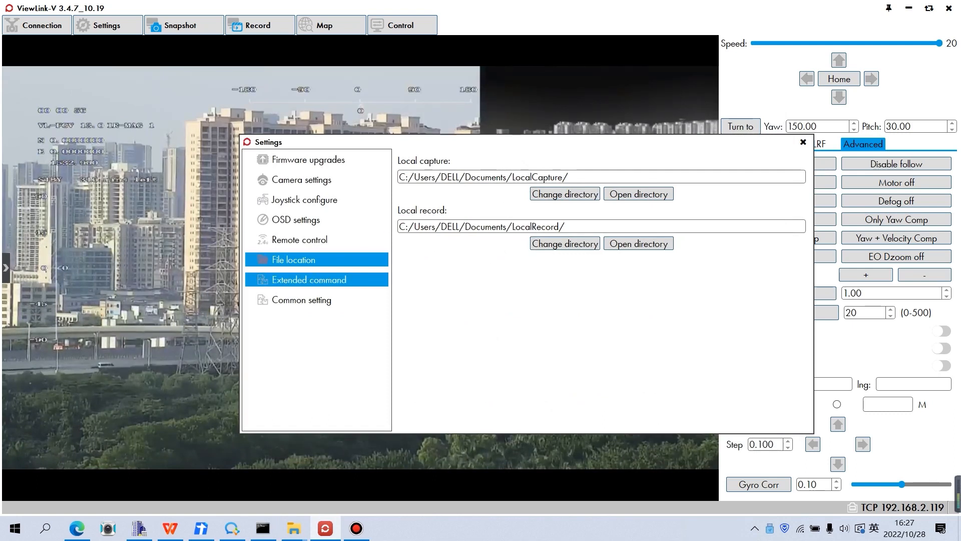
Open the extended command settings and try the Send function with the command entry left empty
click(309, 280)
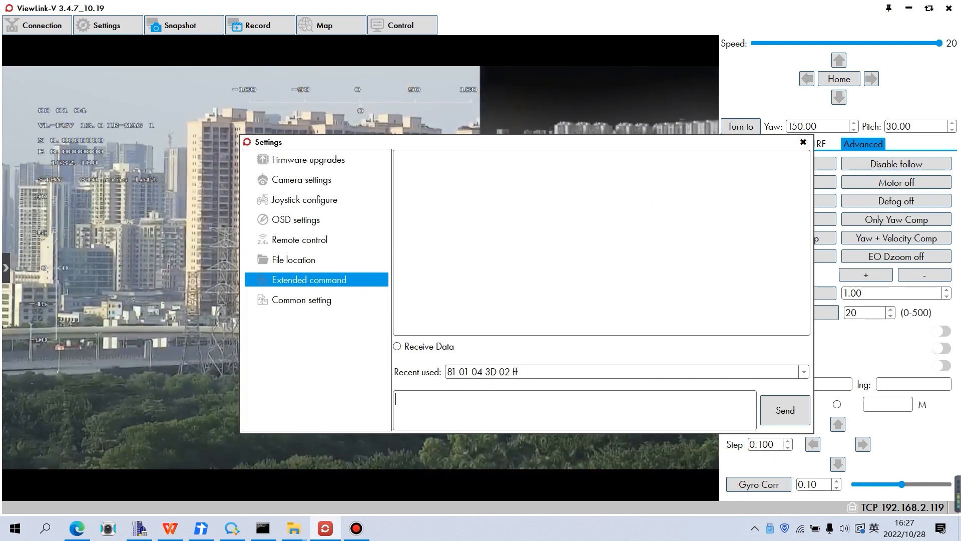
click(396, 399)
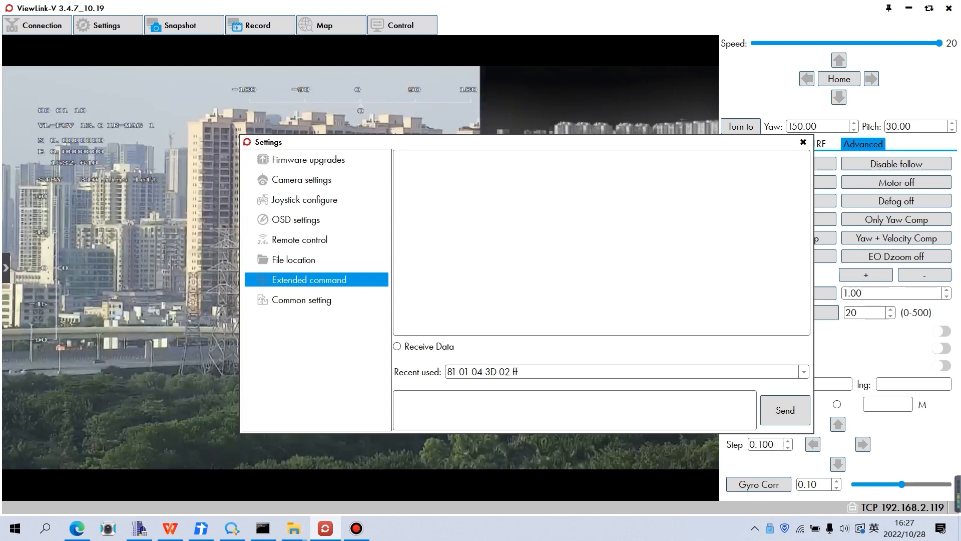
click(785, 410)
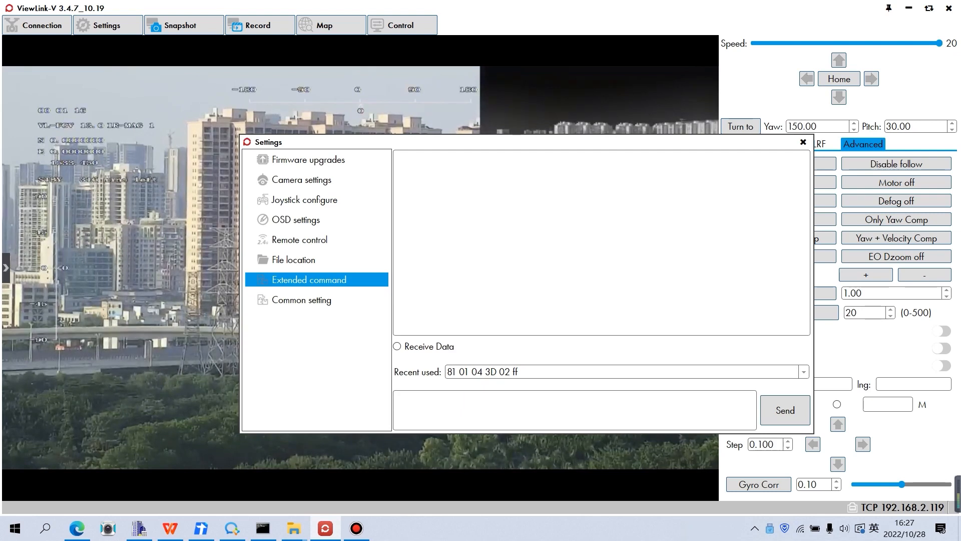
Set the theme to night in the common settings and view the available languages without choosing another one
click(302, 300)
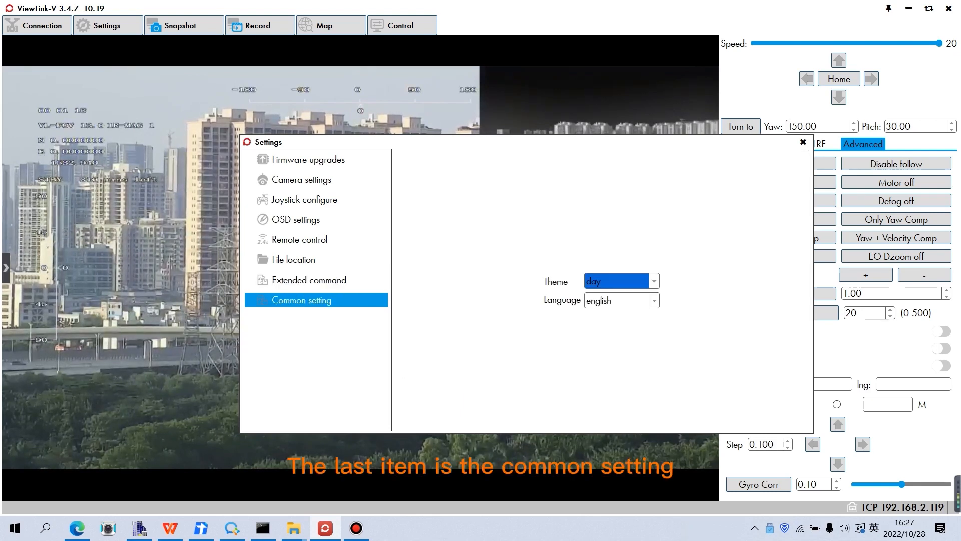
drag(526, 142, 467, 145)
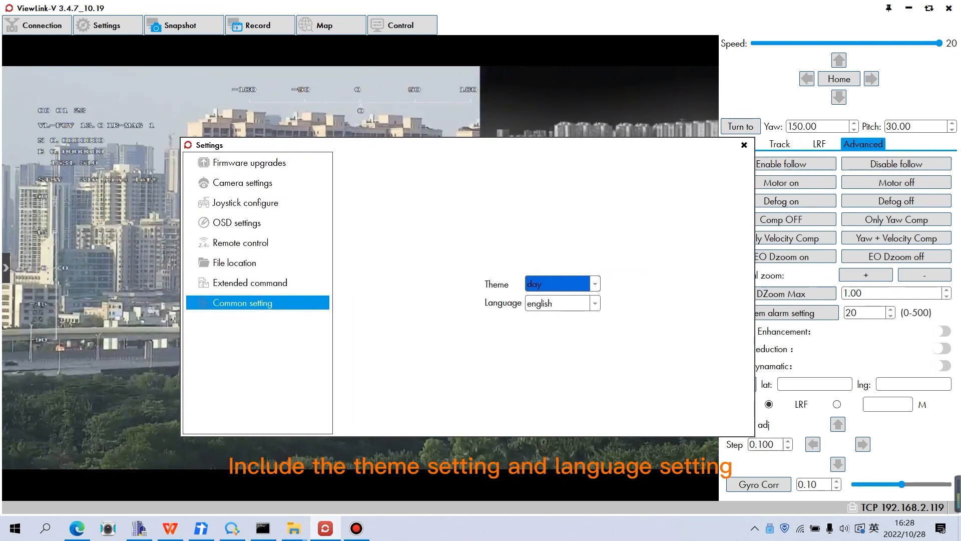
click(595, 284)
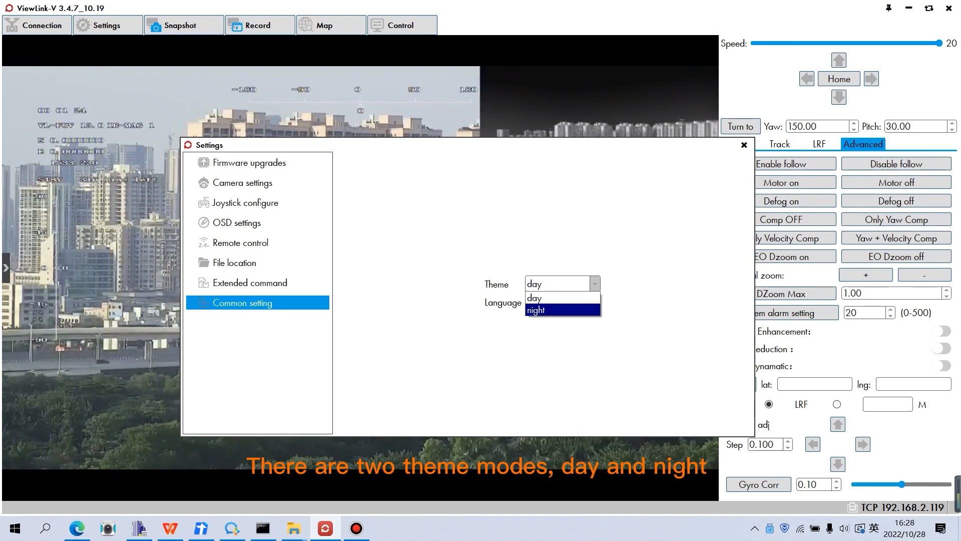
click(563, 311)
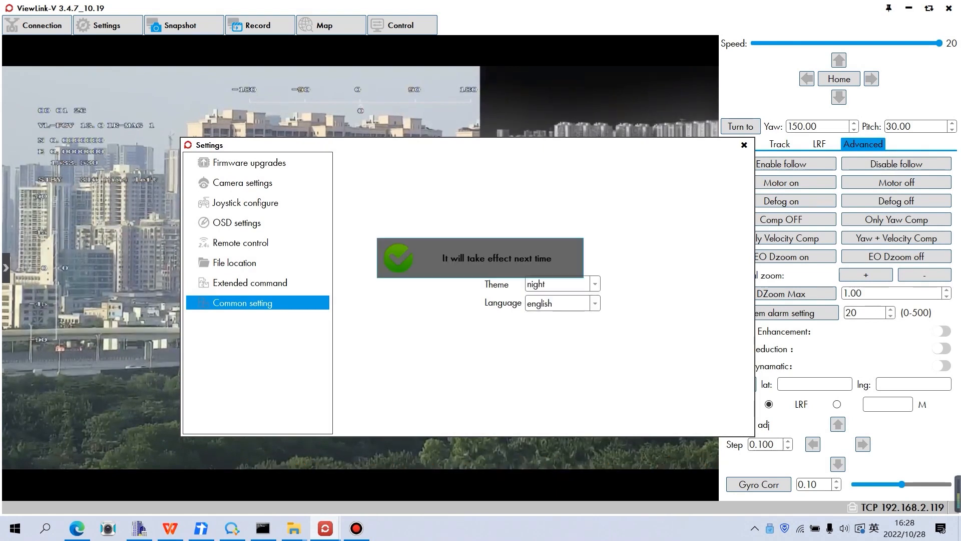
click(595, 303)
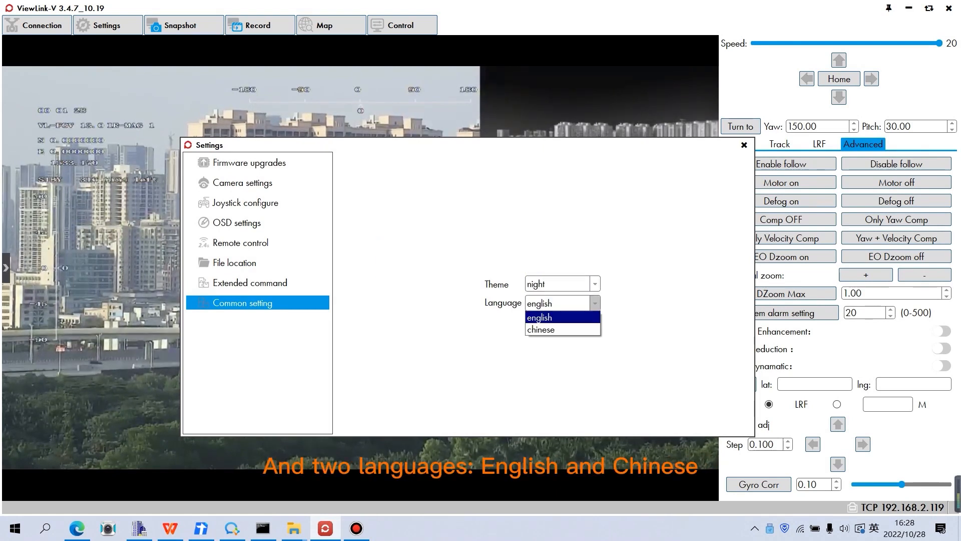
click(595, 303)
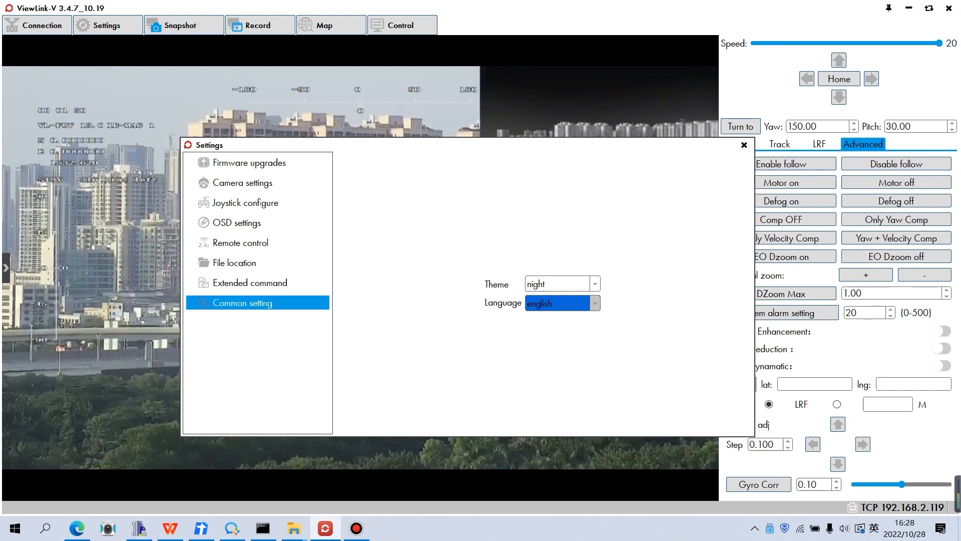
Set the theme back to day and close the settings
click(595, 284)
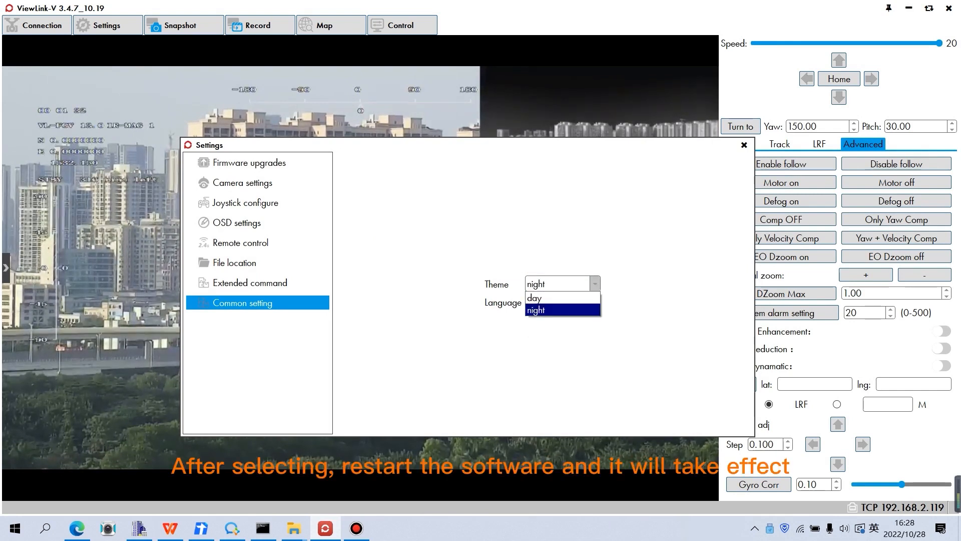
click(562, 298)
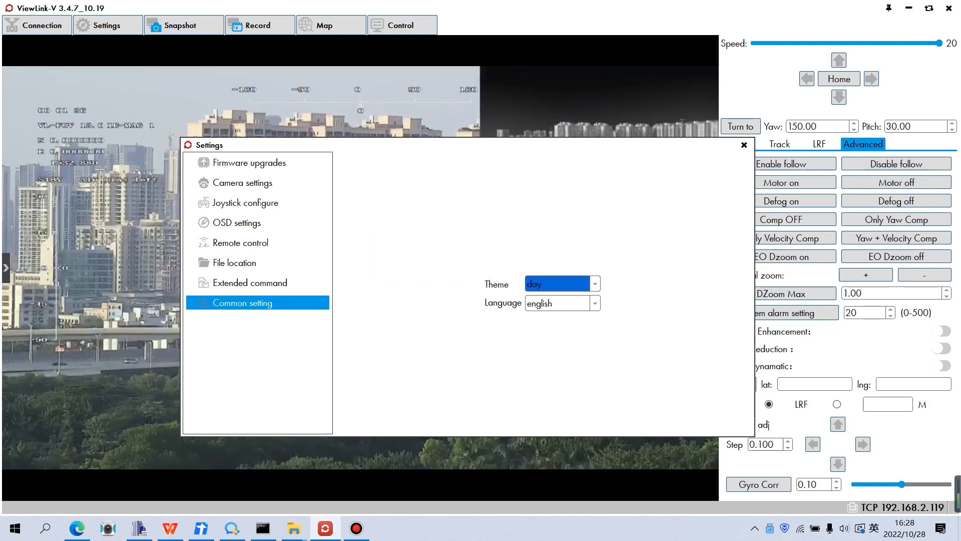
click(744, 145)
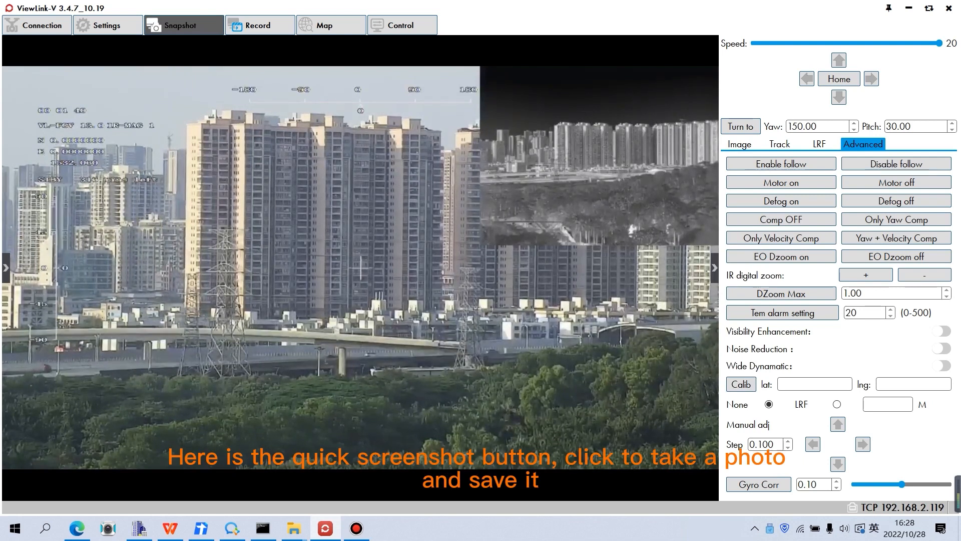
Take a local snapshot of the camera view, and start and stop a short local video recording
click(184, 25)
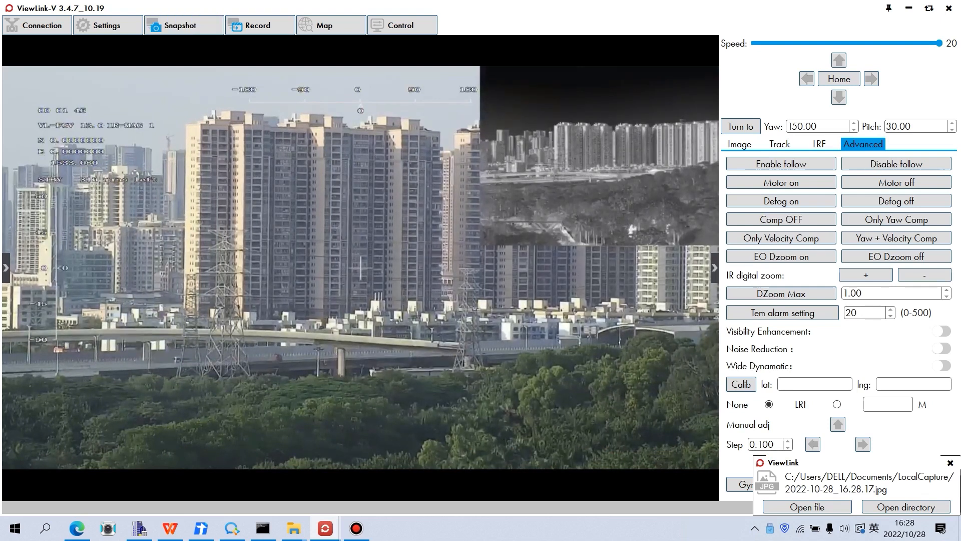
click(258, 25)
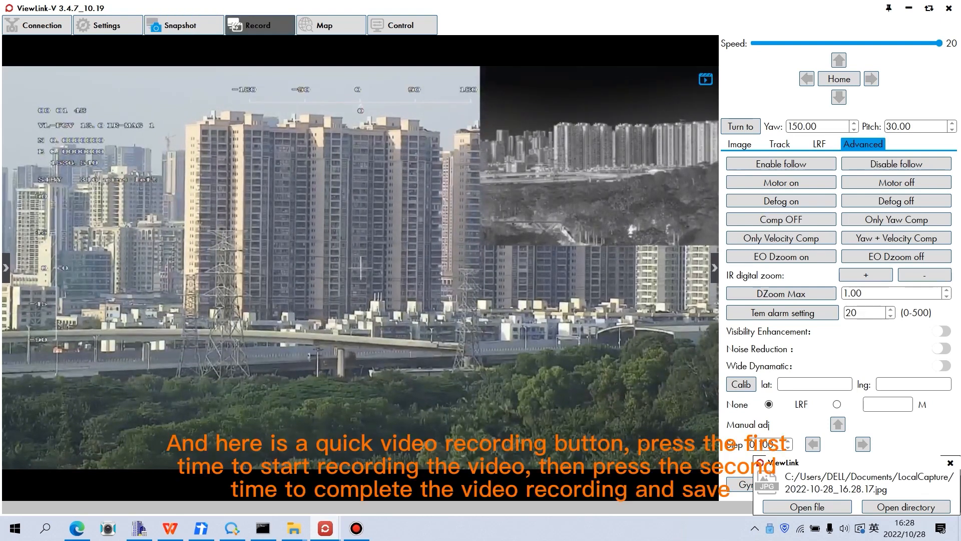
click(258, 25)
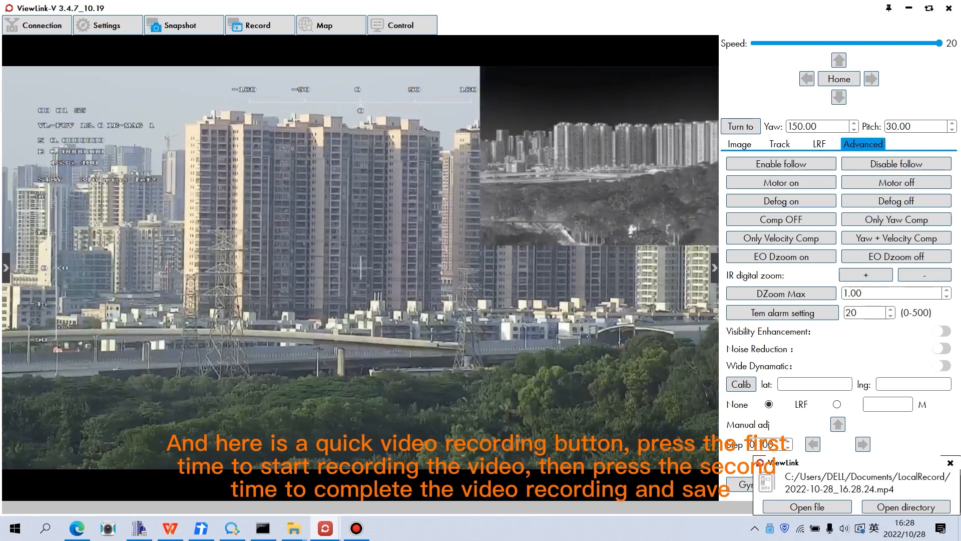
View the map beside the live video, and return to the gimbal controls showing the Image options
click(325, 25)
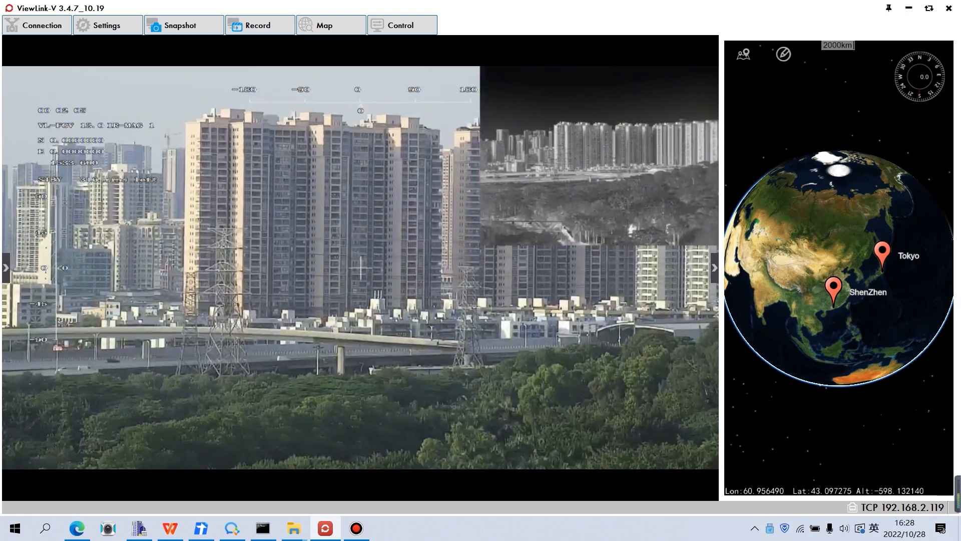
click(403, 25)
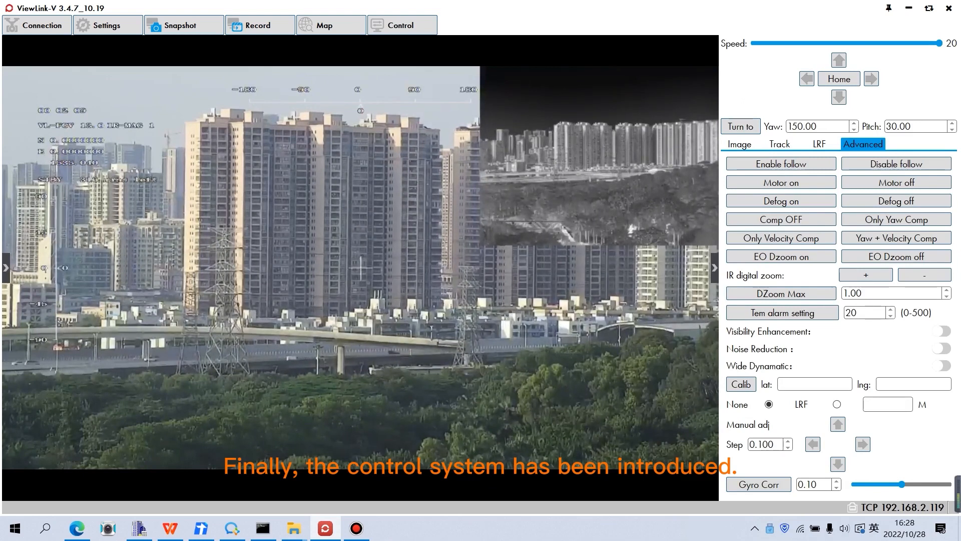
click(740, 144)
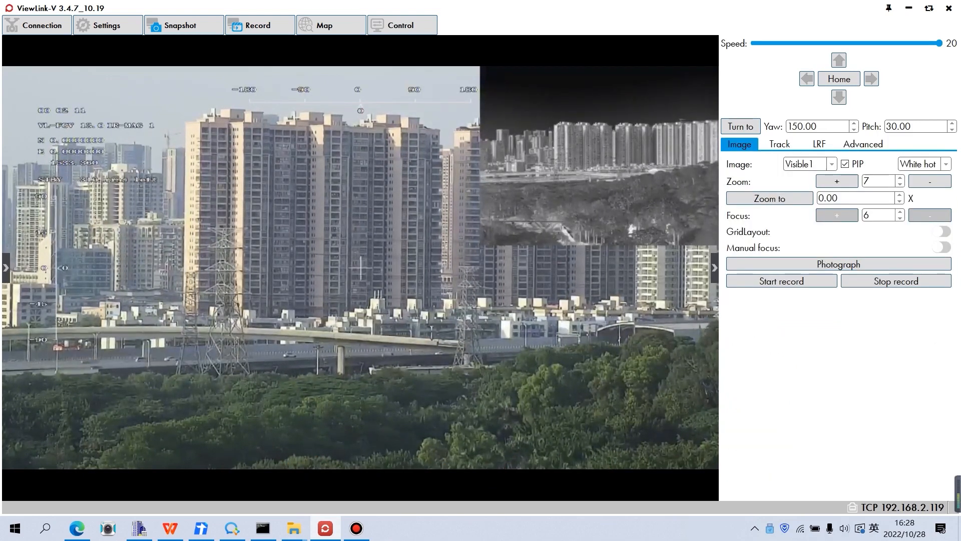